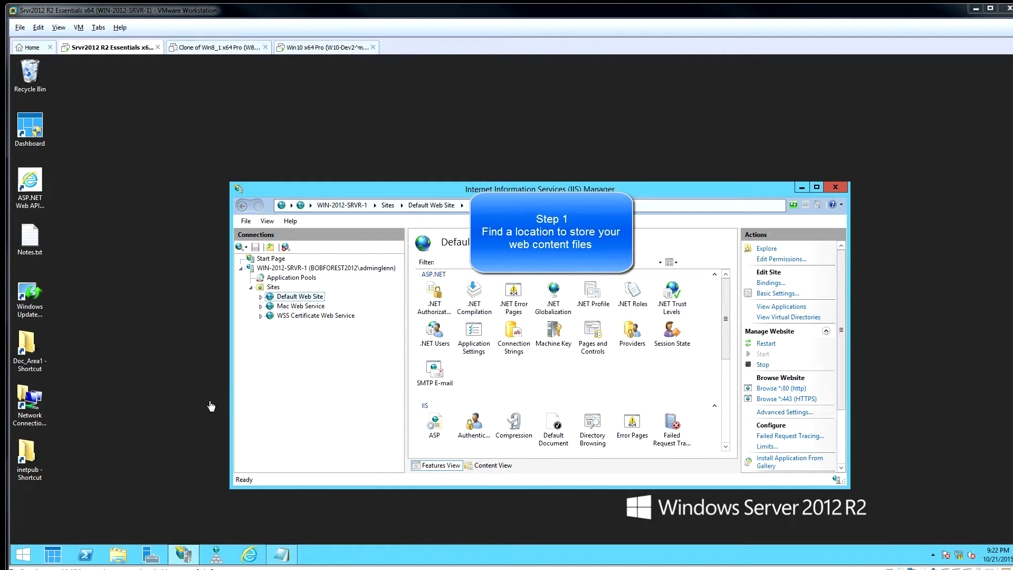
- Open C:\inetpub and create a new folder named sites
left_click(23, 454)
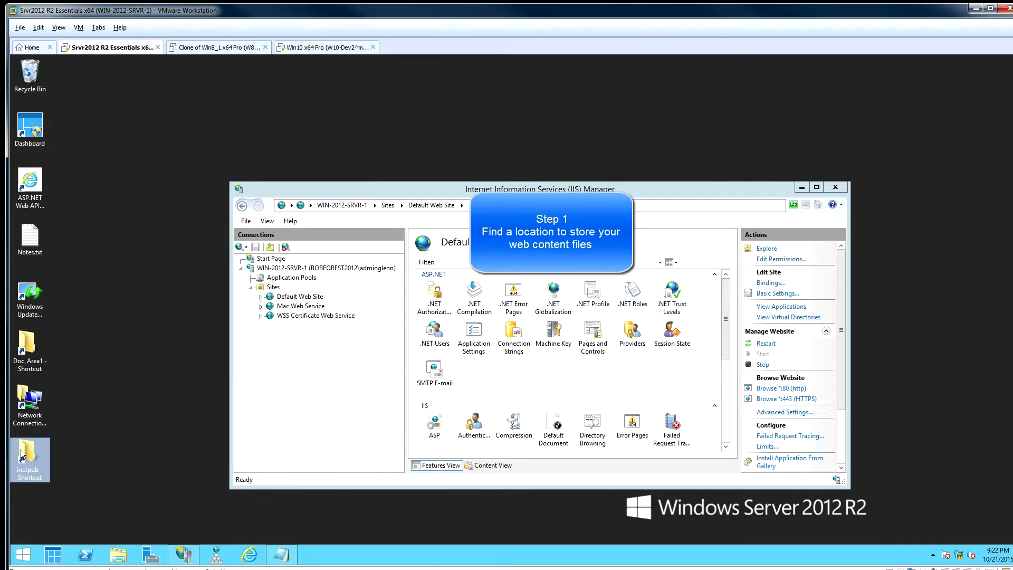
double_click(22, 454)
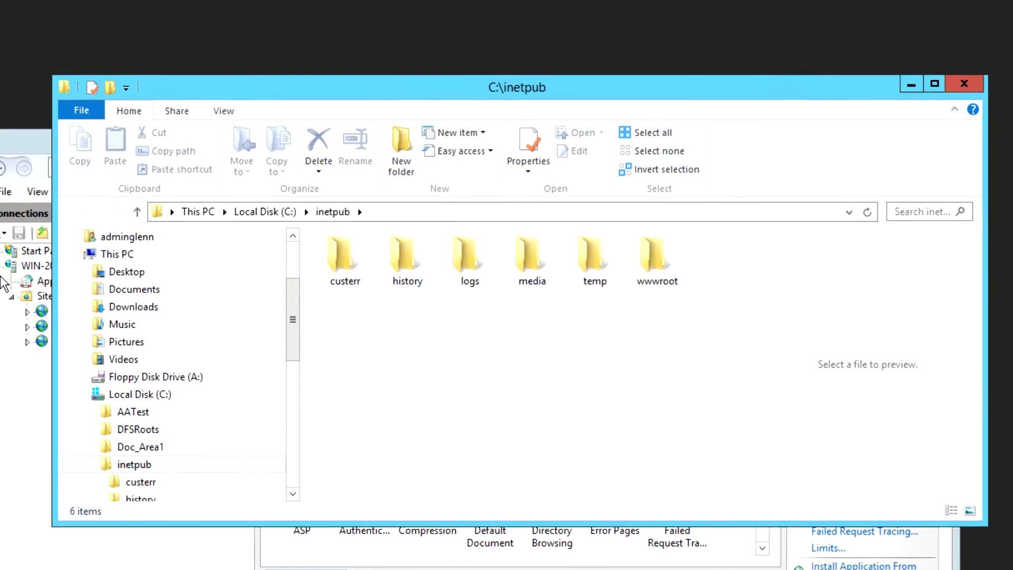
left_click_drag(293, 305, 290, 363)
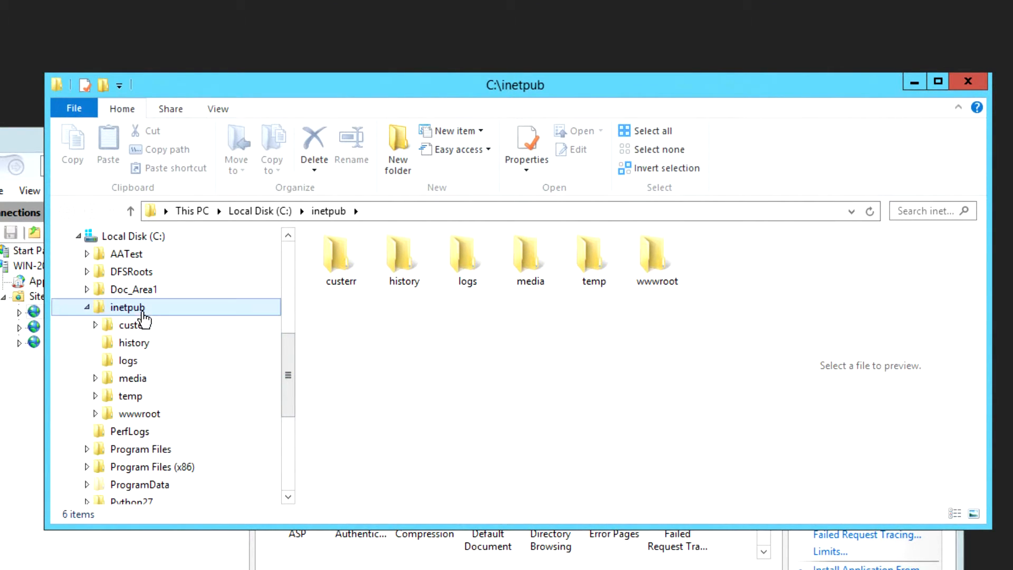
left_click(143, 414)
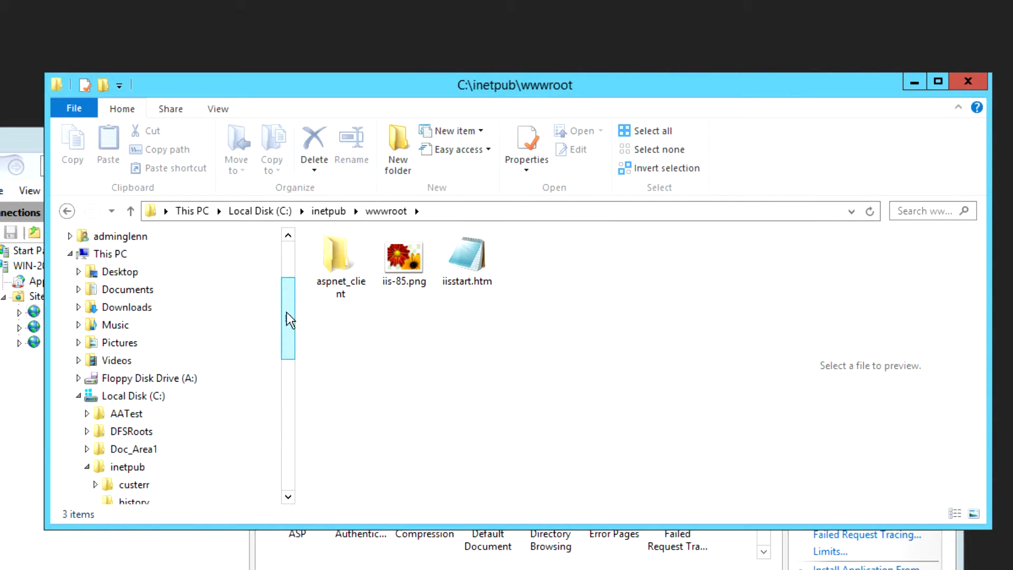
left_click_drag(288, 319, 288, 362)
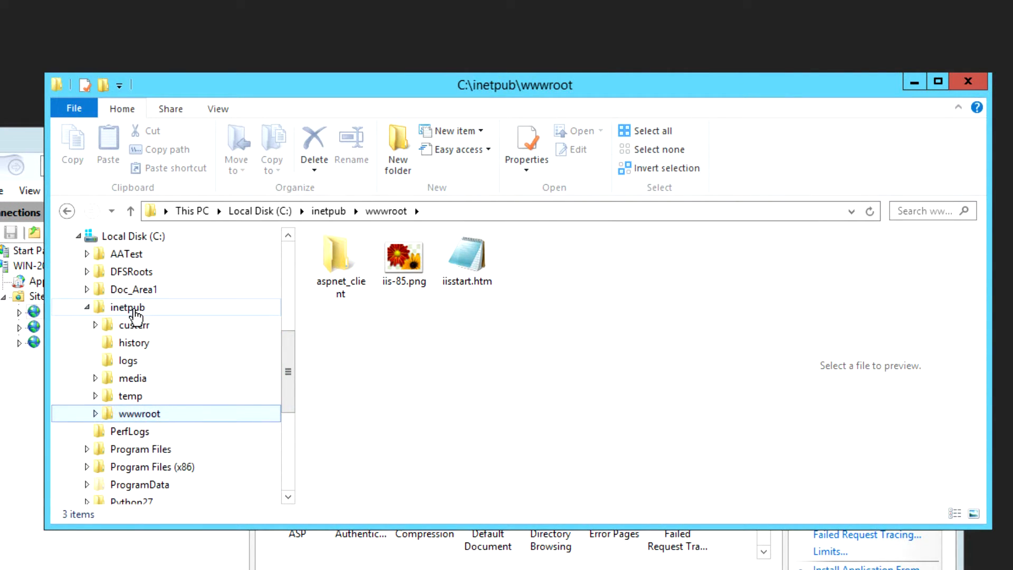
left_click(148, 310)
left_click(350, 328)
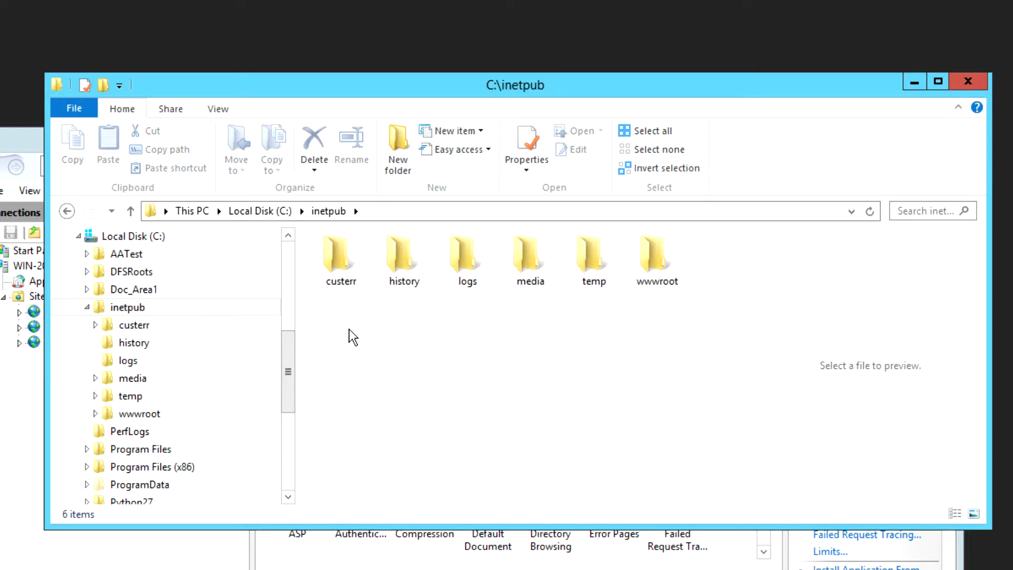
right_click(350, 329)
mouse_move(395, 502)
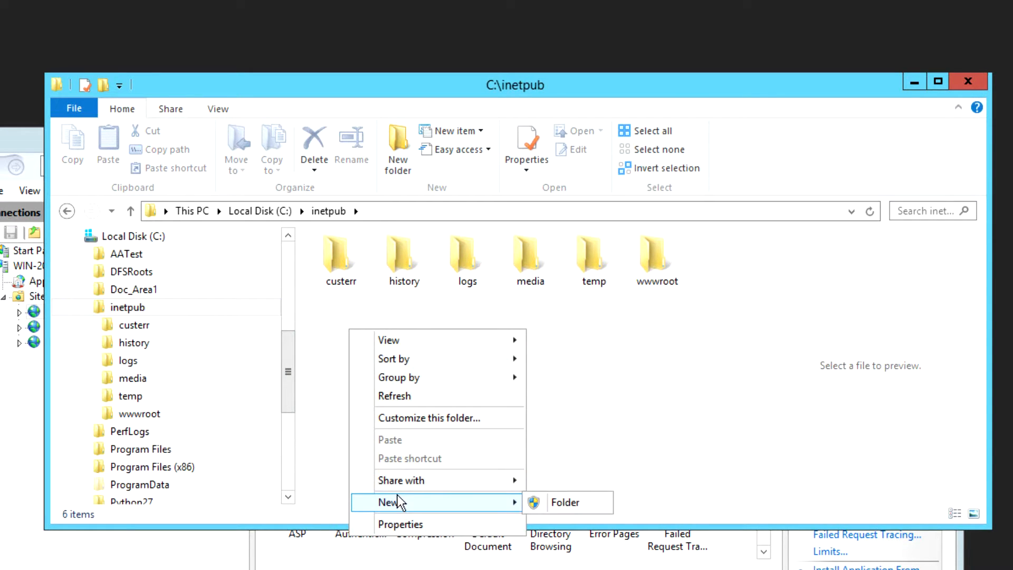
left_click(554, 502)
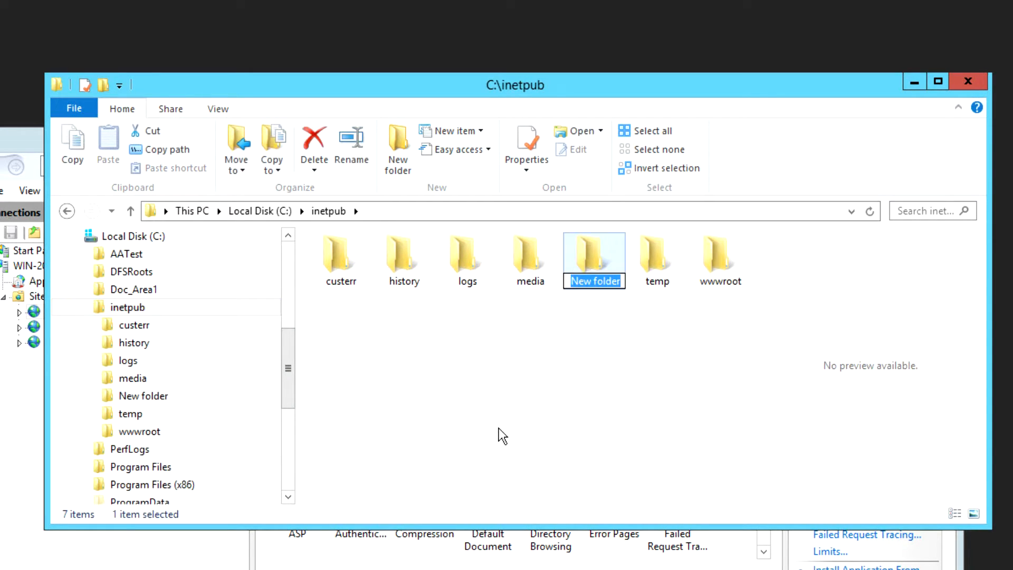
type("sites")
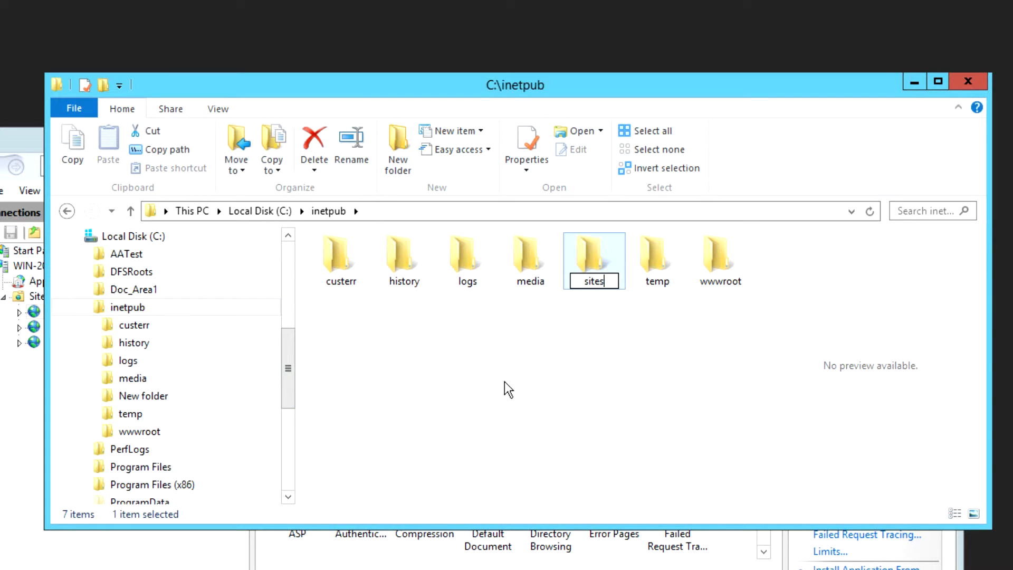
left_click(509, 389)
- Inside the sites folder, create a folder named bobtech2015
double_click(593, 264)
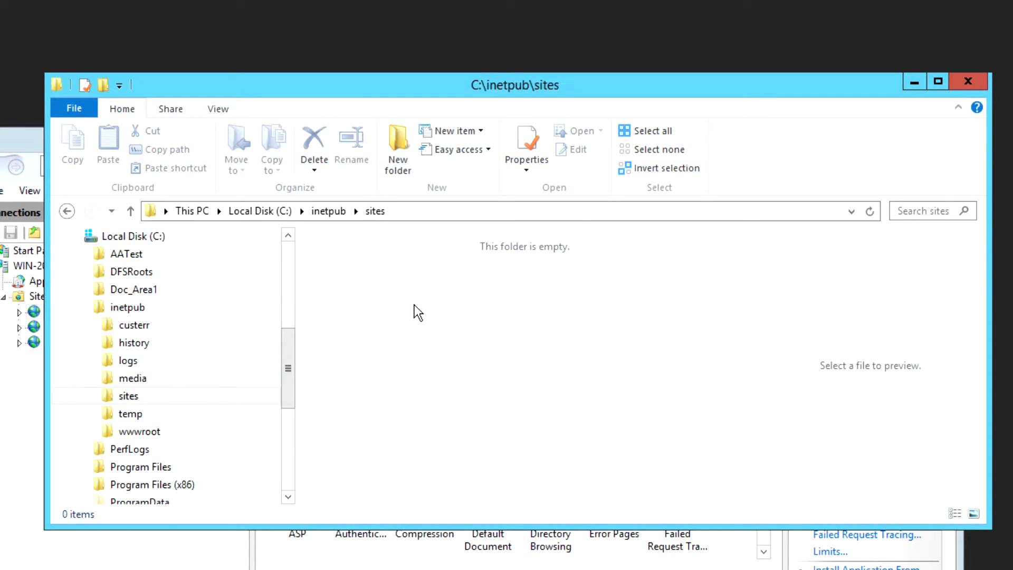
right_click(364, 299)
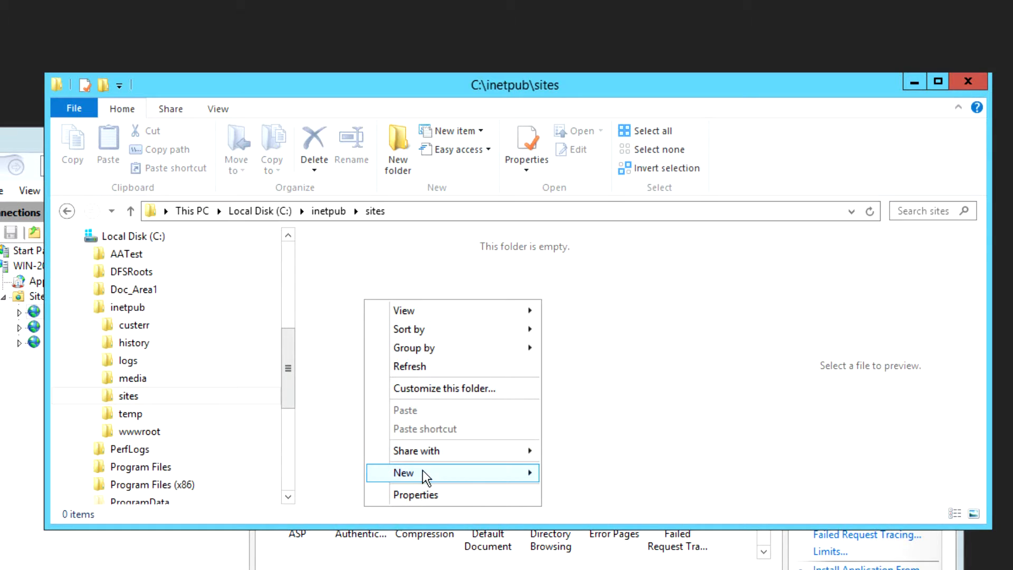
mouse_move(423, 472)
left_click(591, 475)
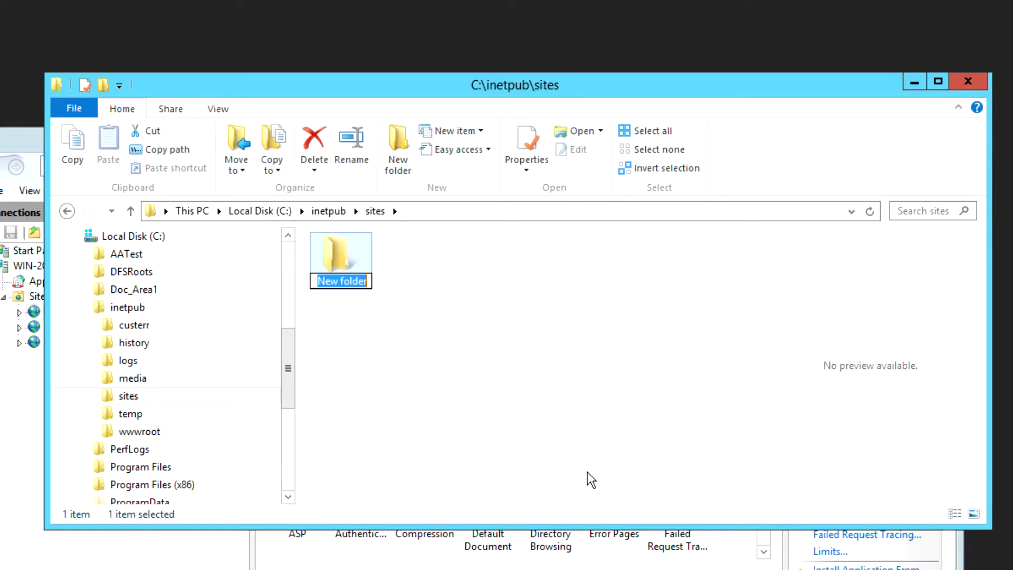
type("b")
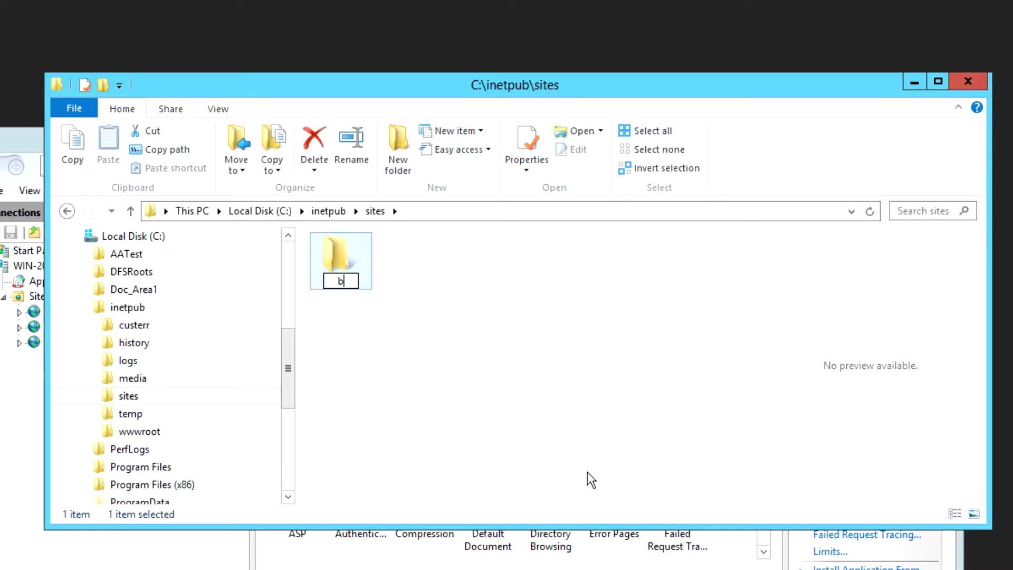
type("obtech20")
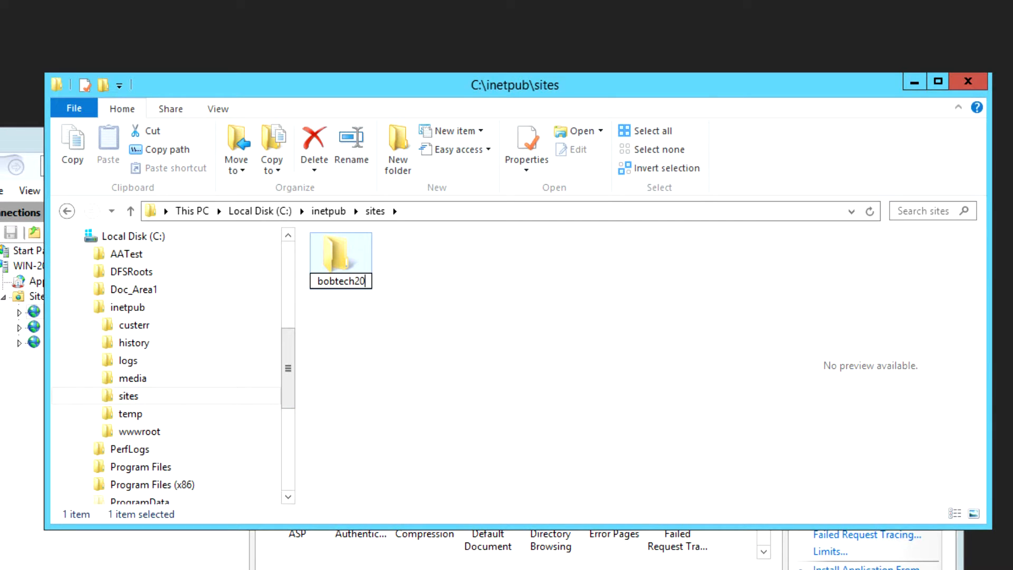
type("15")
left_click(447, 285)
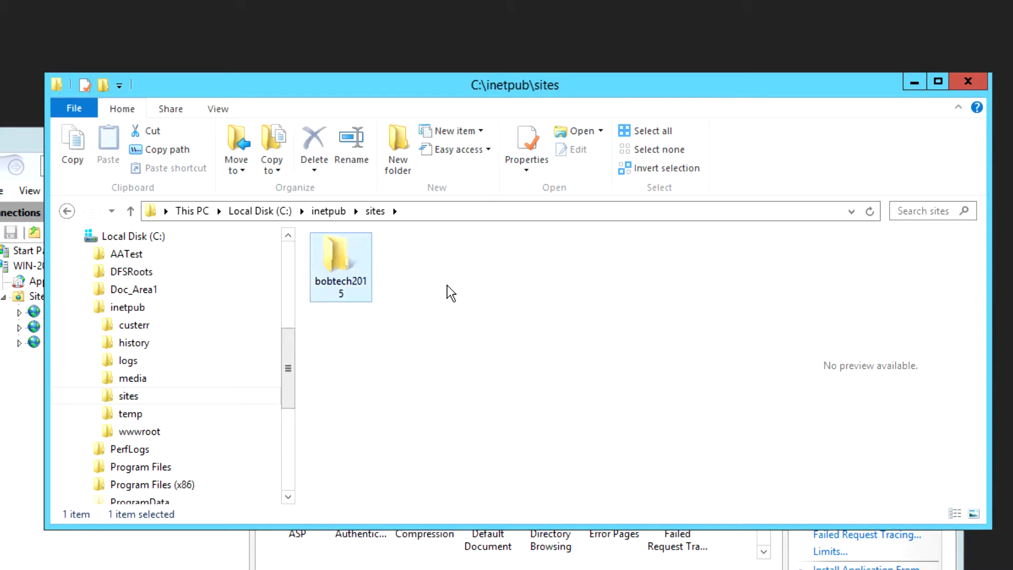
- Open bobtech2015 and place the Doc_Area1 window beside it, showing AspNetTest01
double_click(341, 267)
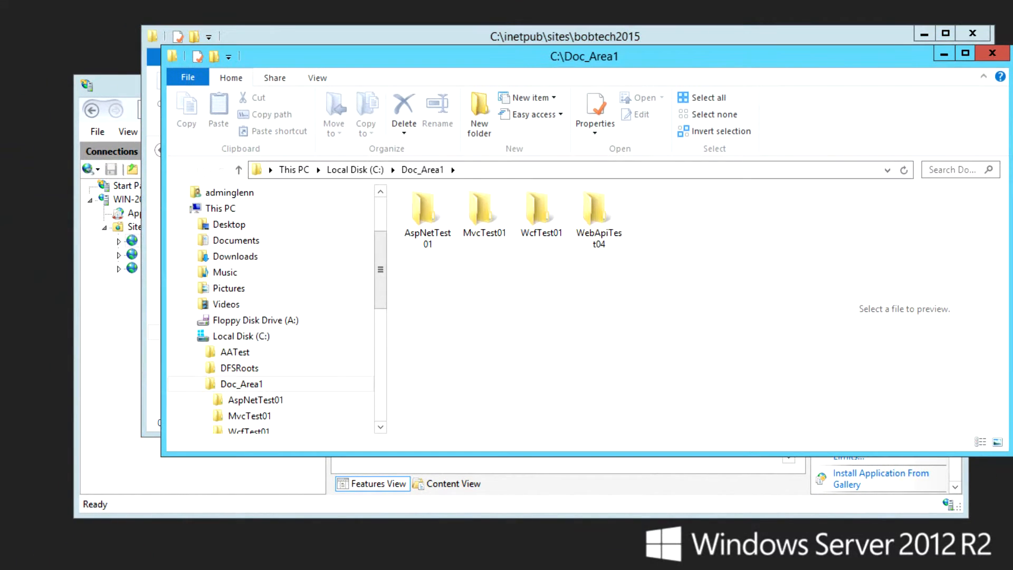
left_click_drag(403, 66, 85, 188)
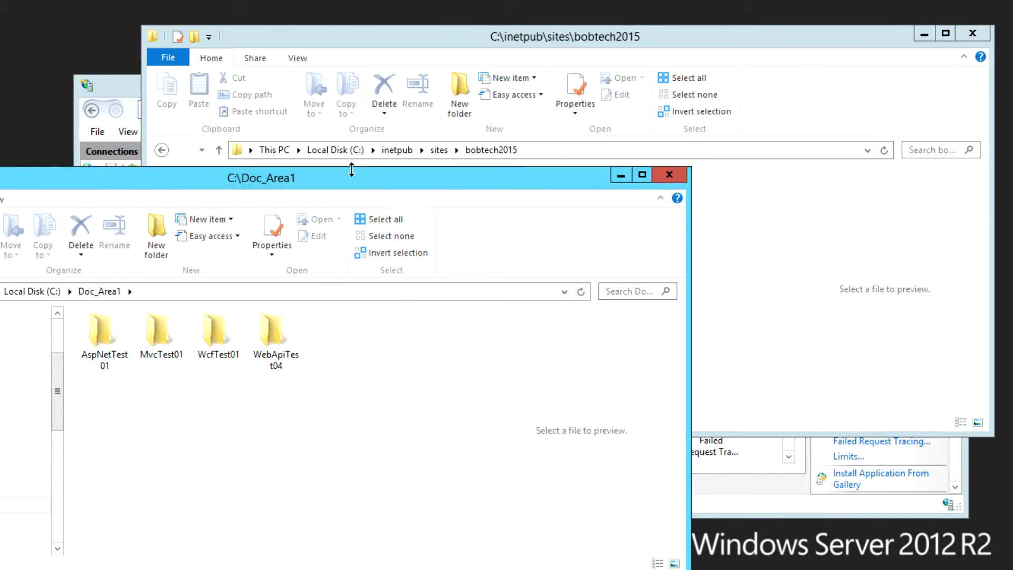
left_click_drag(352, 170, 351, 286)
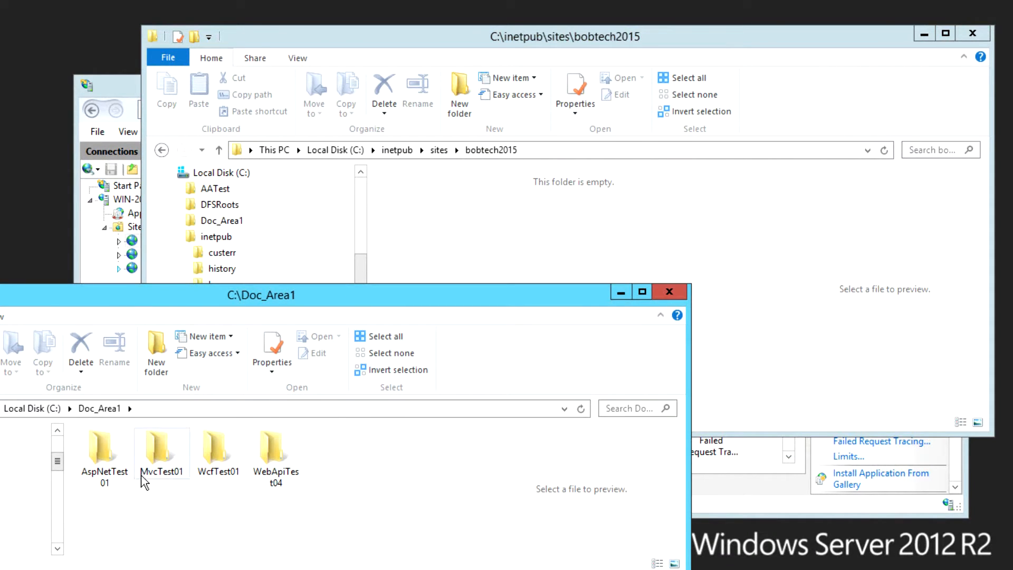
double_click(108, 452)
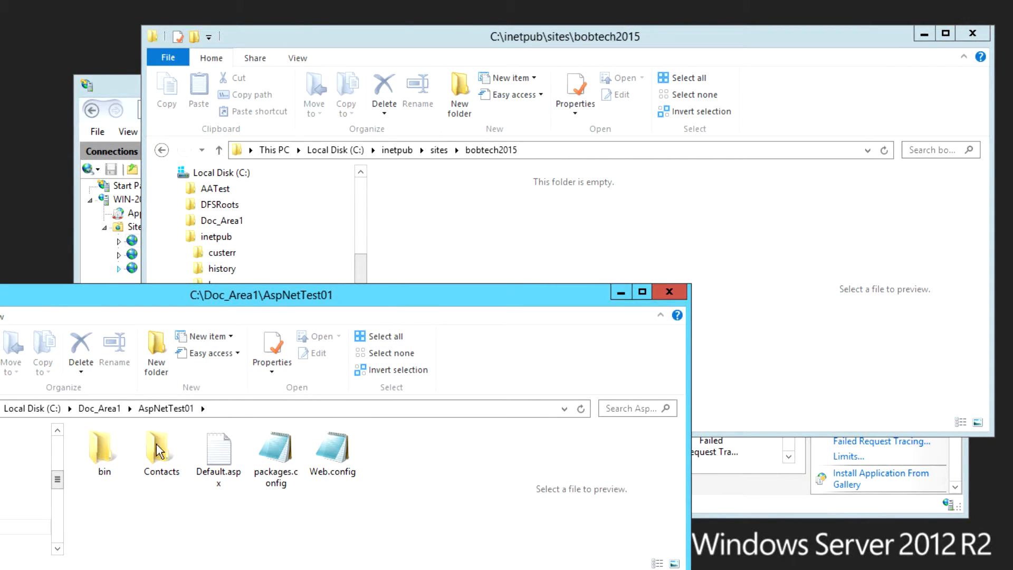
- Copy bin, Contacts, Default.aspx, packages.config and Web.config from AspNetTest01 into bobtech2015
left_click_drag(87, 498, 366, 444)
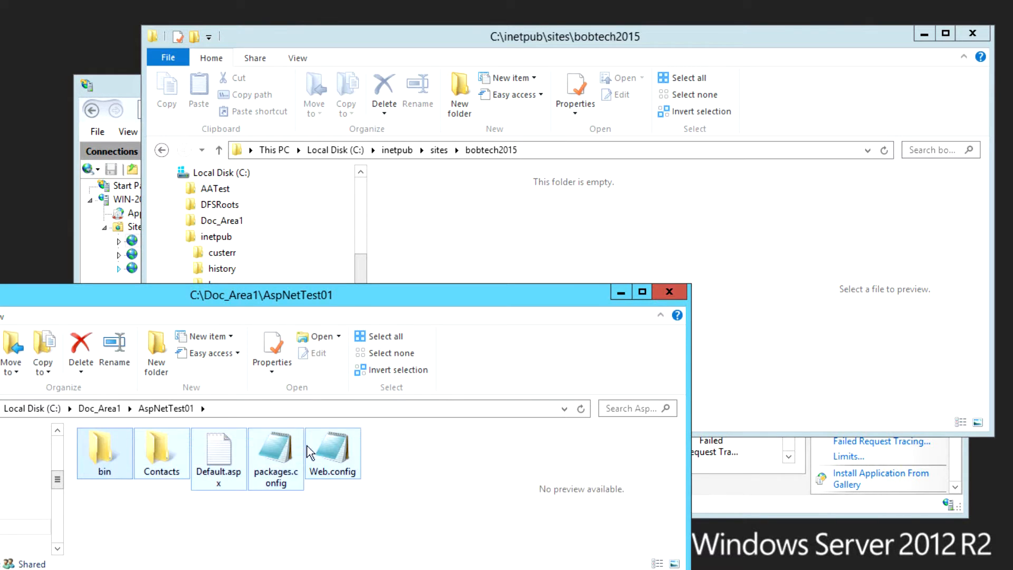
right_click(271, 447)
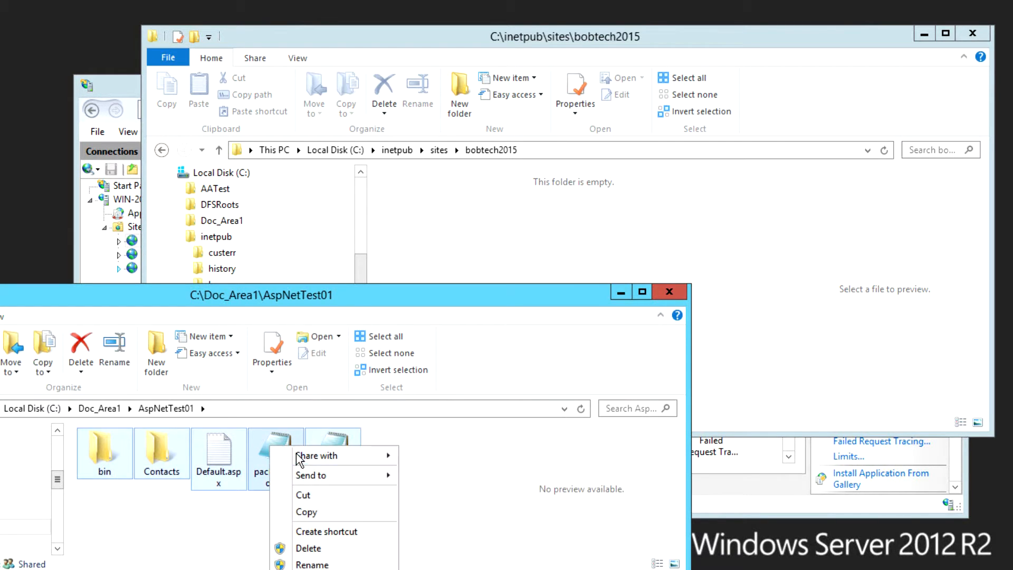
left_click(312, 512)
left_click(444, 250)
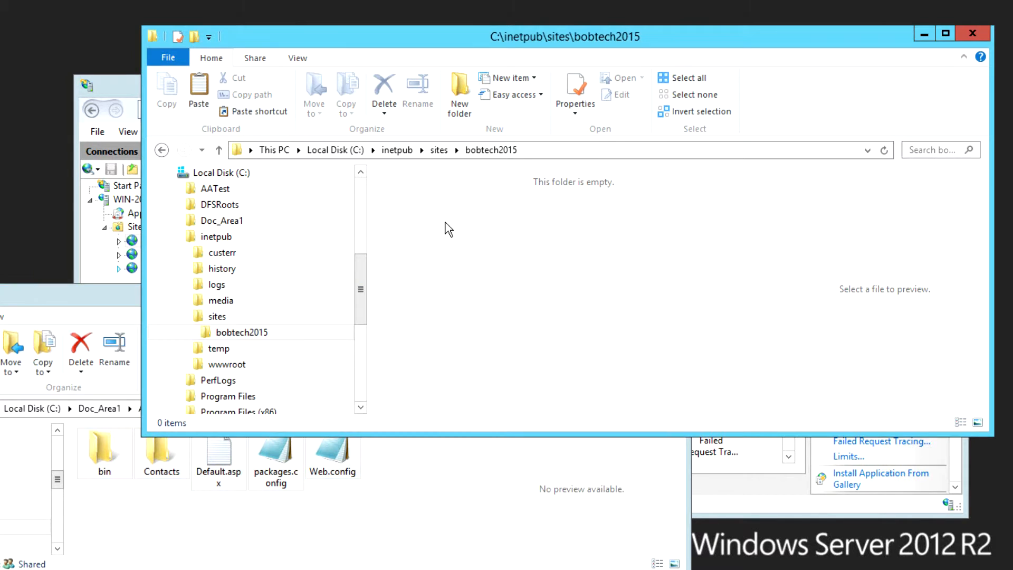
right_click(446, 224)
left_click(483, 322)
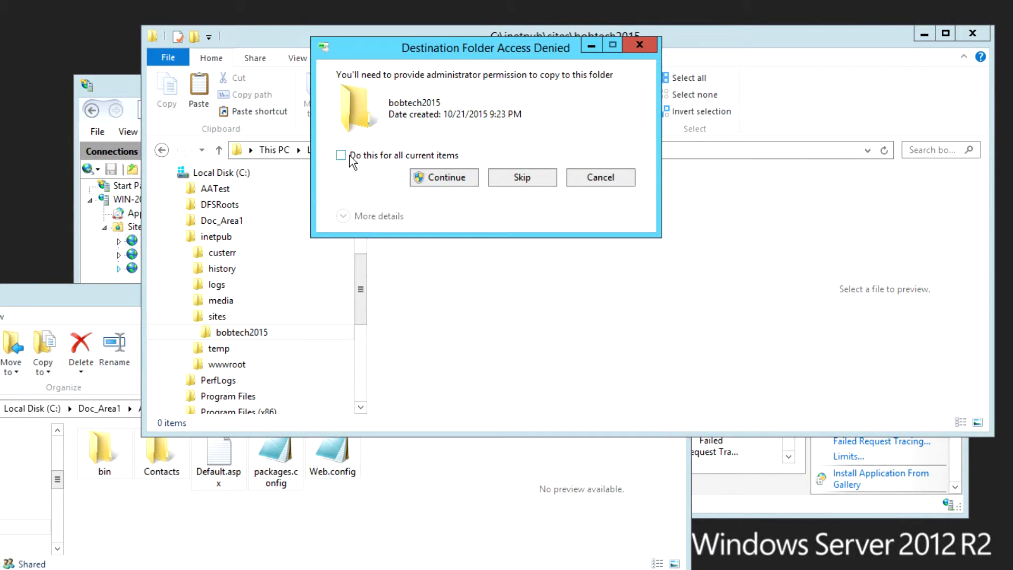
left_click(429, 176)
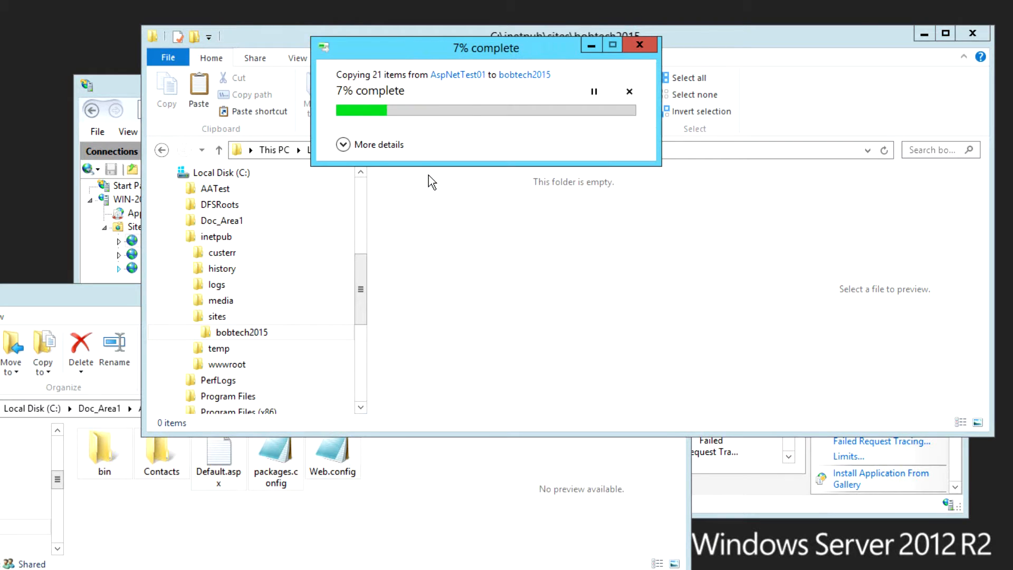
left_click(467, 258)
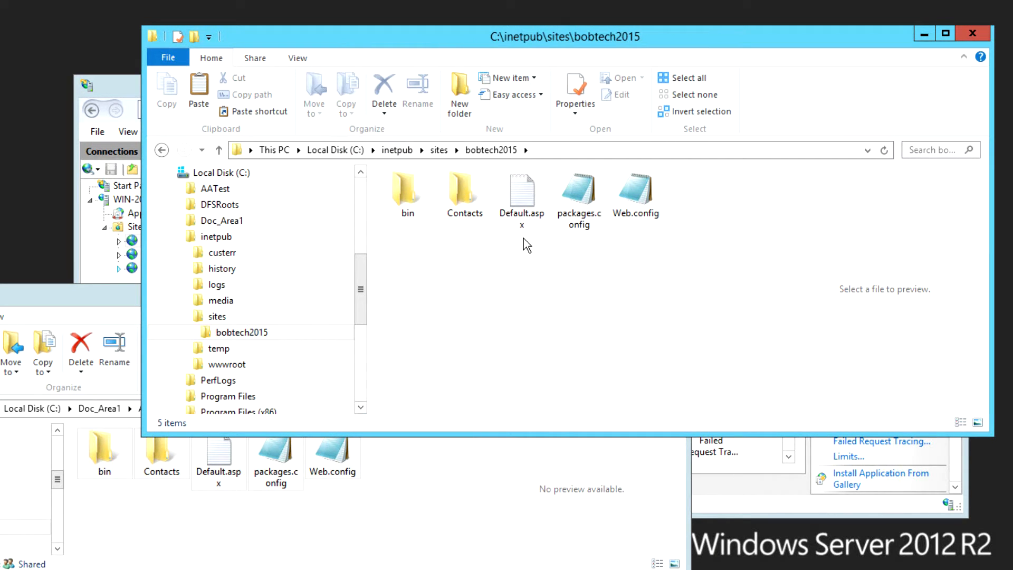
left_click(46, 297)
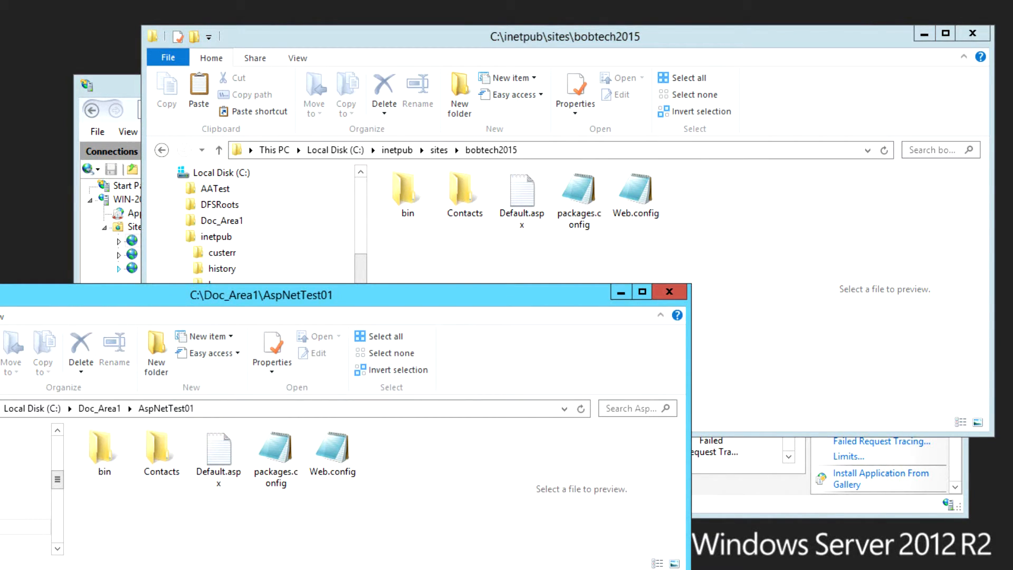
- In Doc_Area1, copy the MvcTest01, WcfTest01 and WebApiTest04 folders
key("alt+Up")
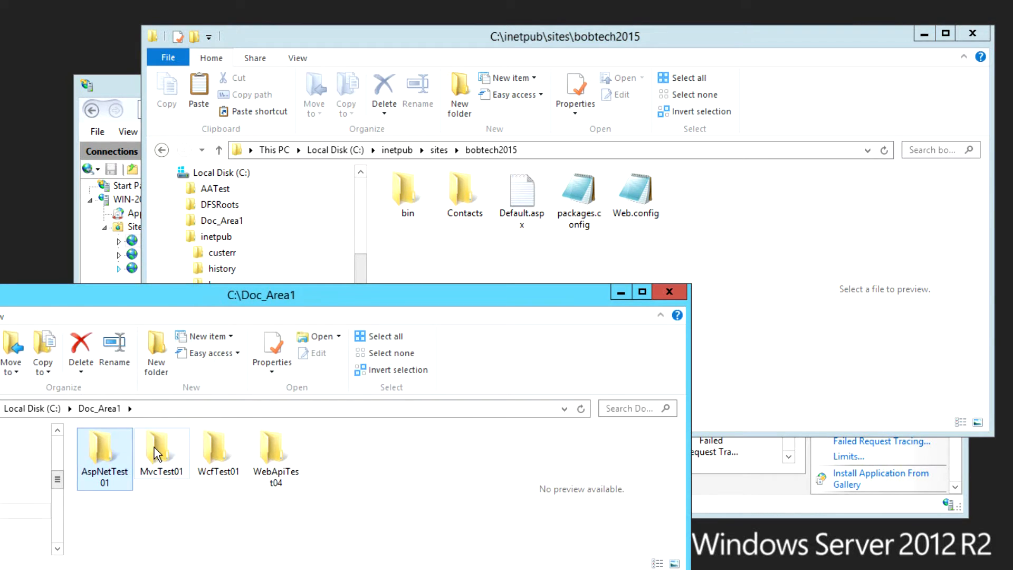
left_click(156, 453)
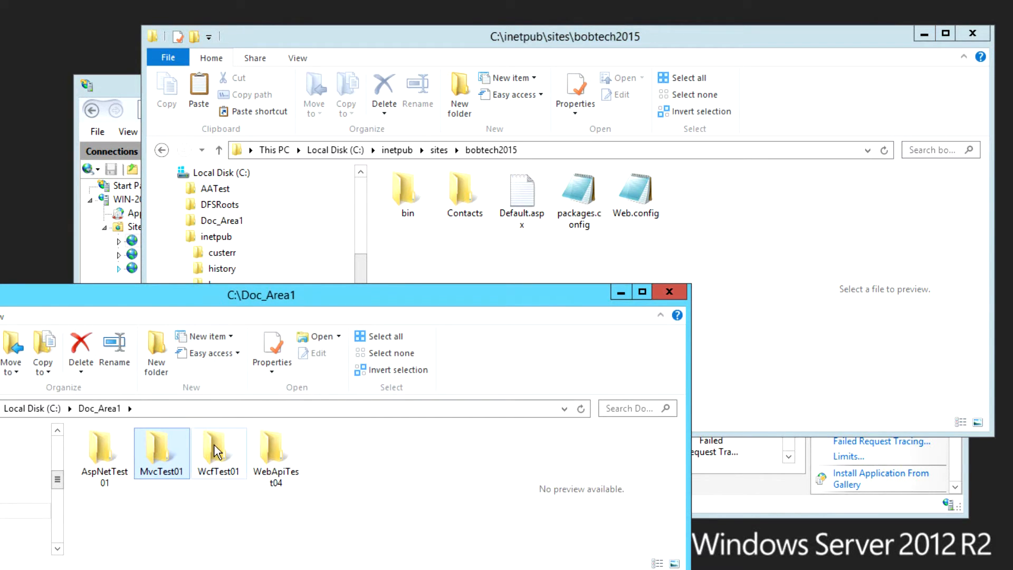
left_click(245, 445, "ctrl")
left_click(280, 453, "ctrl")
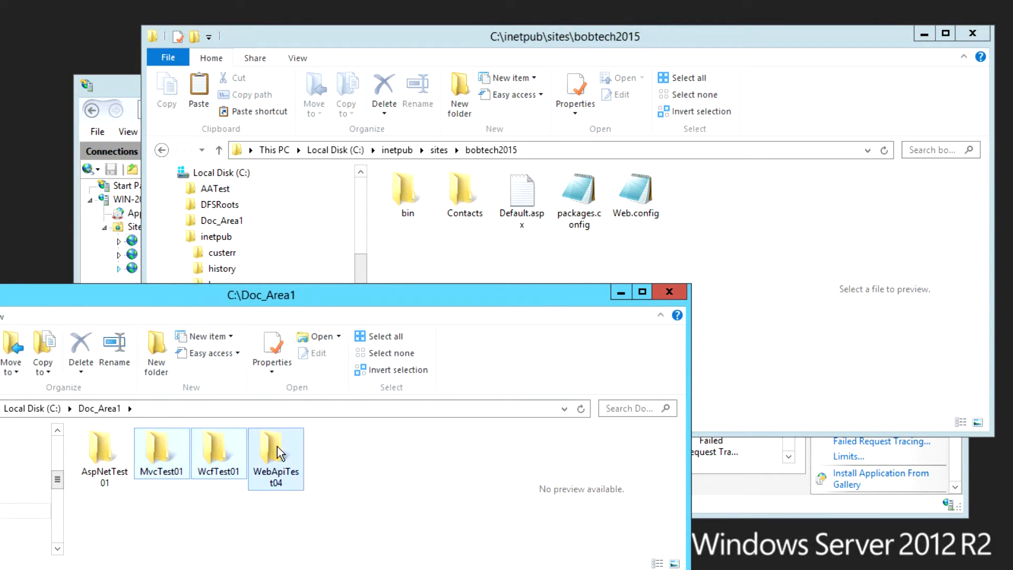
right_click(279, 453)
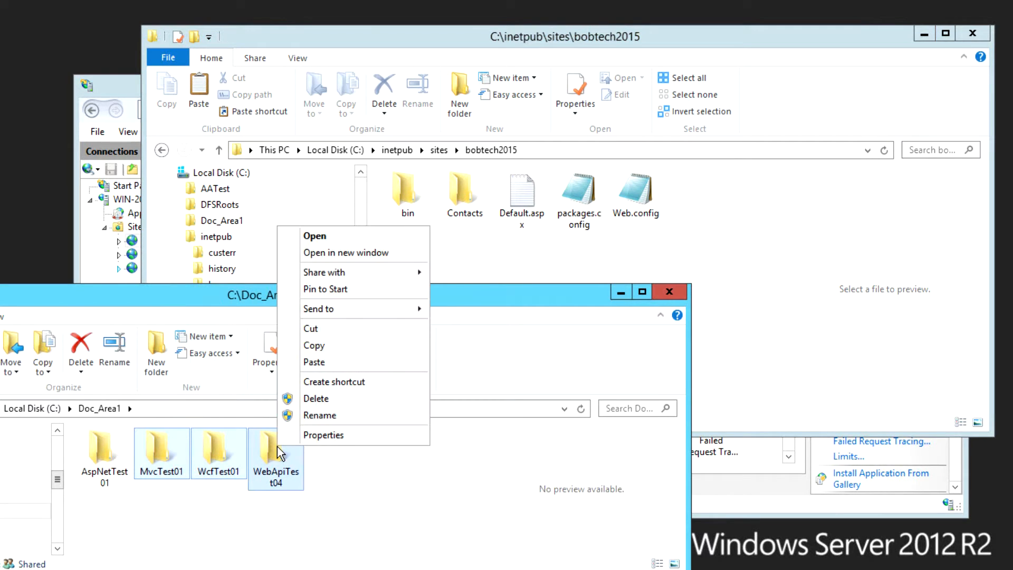
left_click(308, 343)
- Paste the three folders into bobtech2015, granting administrator permission
left_click(437, 255)
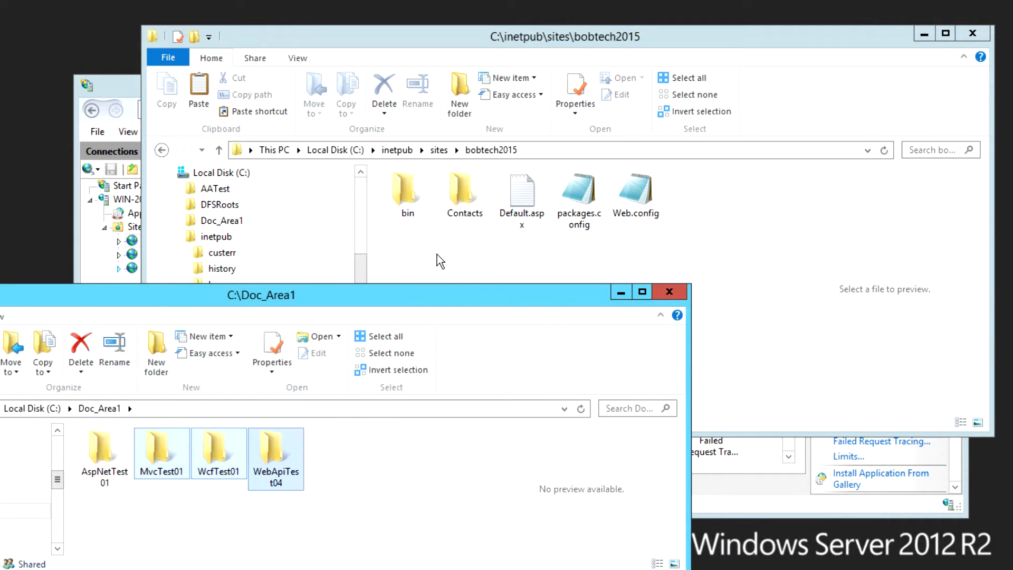
right_click(444, 254)
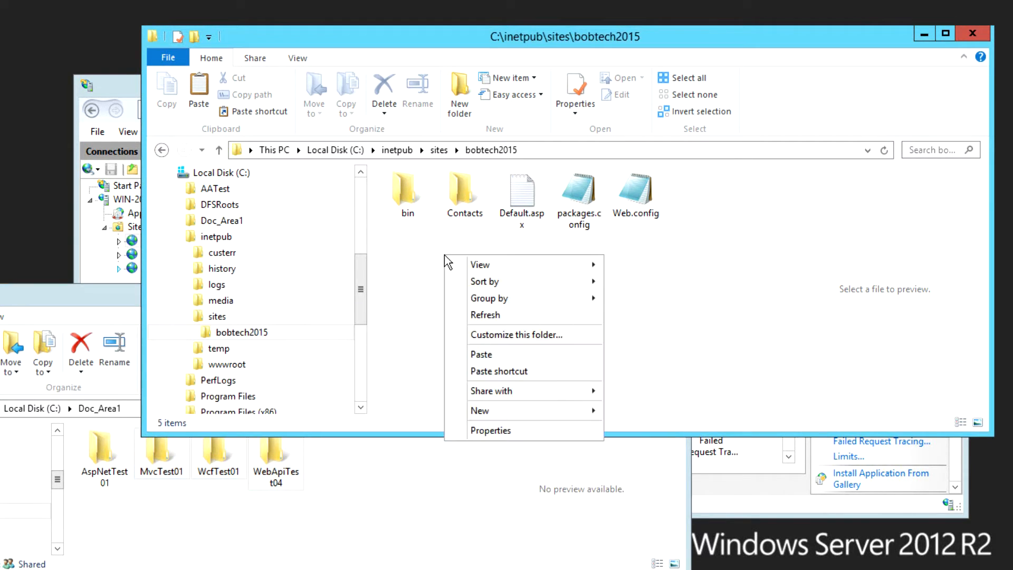
left_click(481, 355)
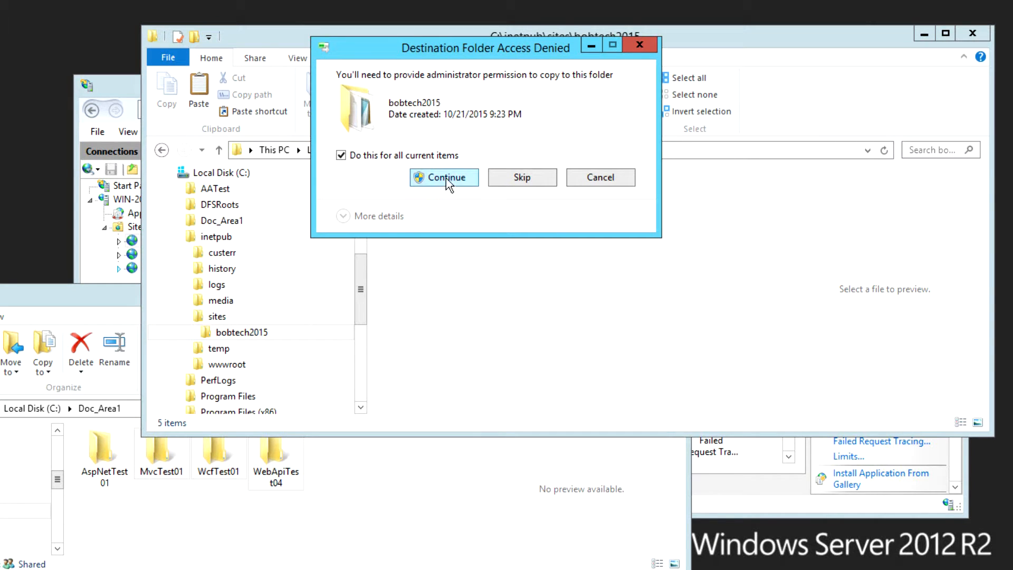
left_click(446, 177)
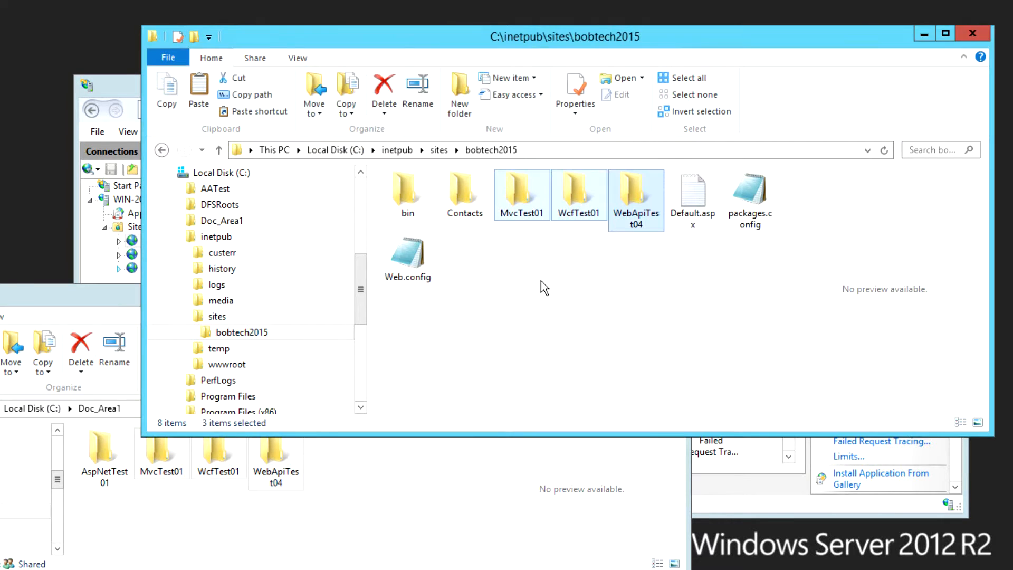
left_click(542, 282)
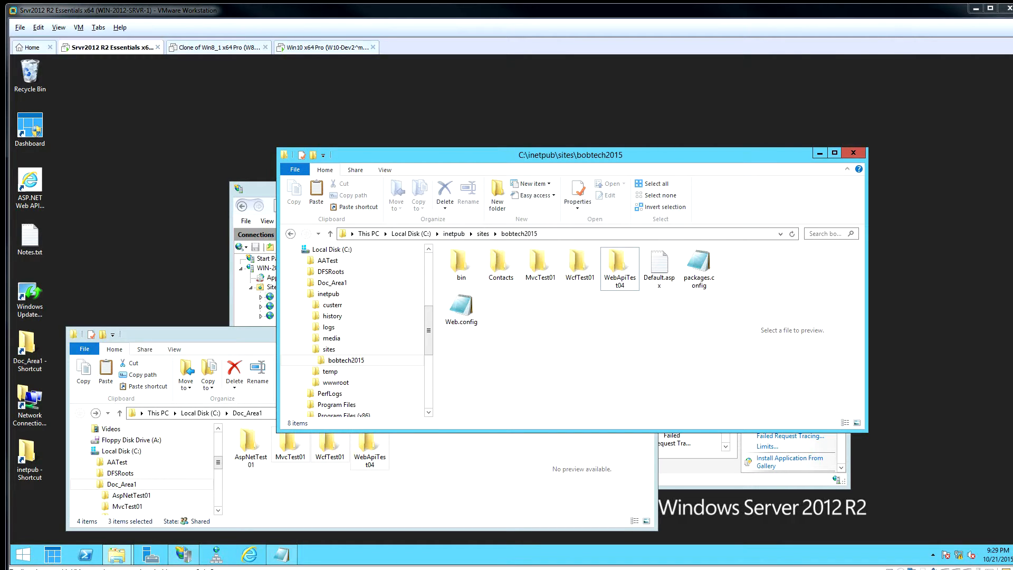
- Open Ethernet0's advanced IPv4 settings, where 192.168.81.129 is listed
left_click(34, 408)
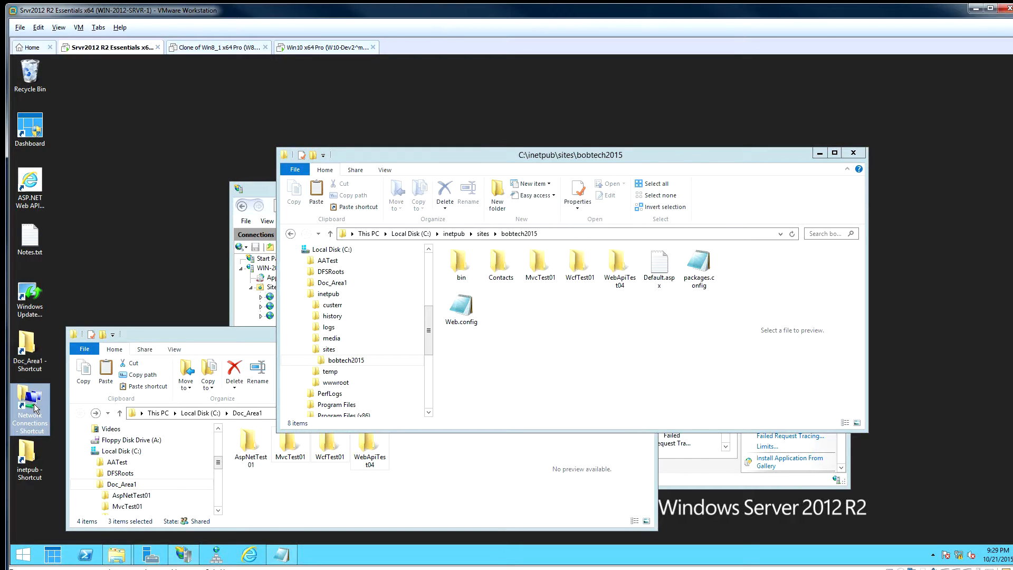
double_click(35, 408)
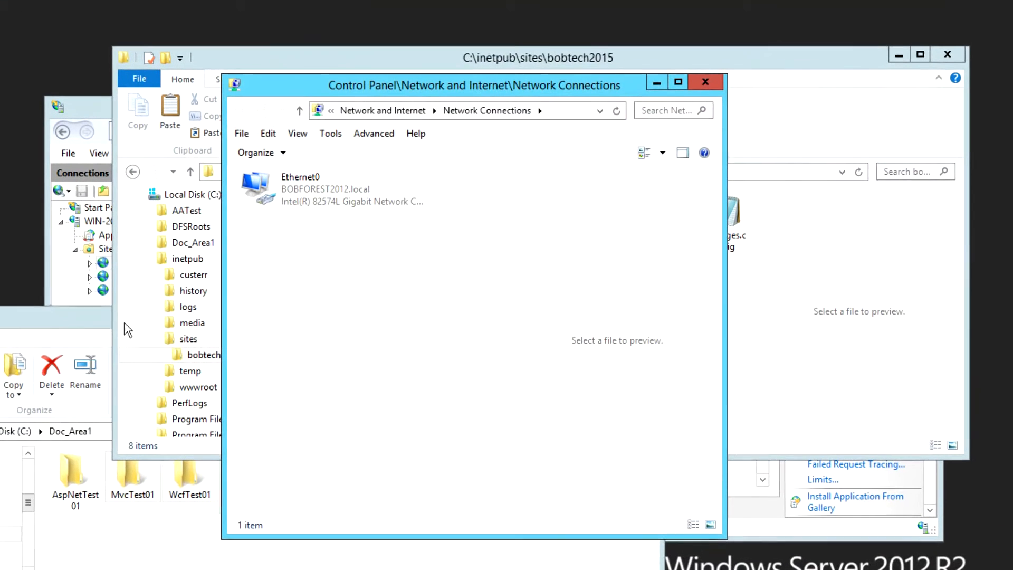
left_click(413, 261)
right_click(302, 202)
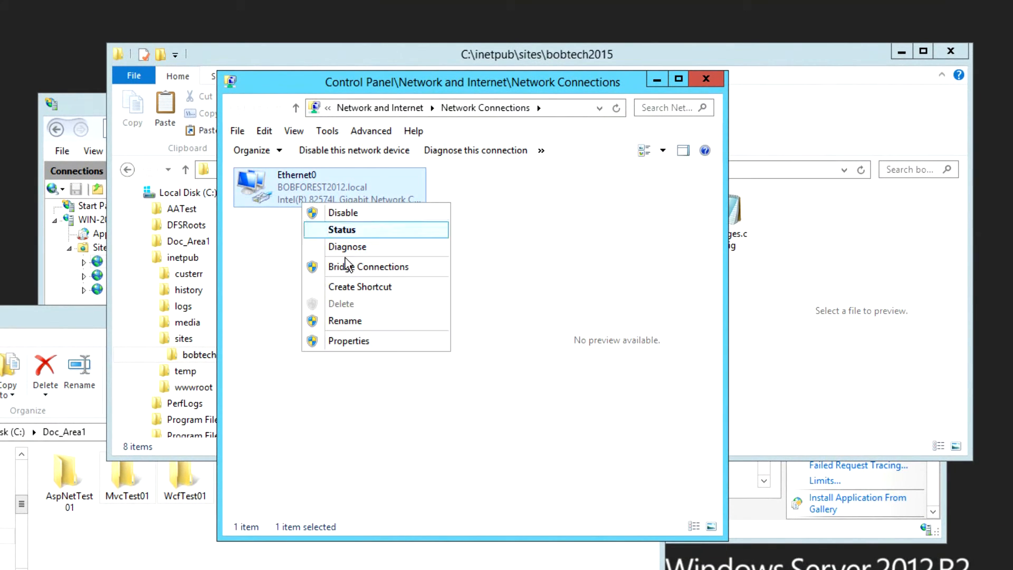
left_click(344, 347)
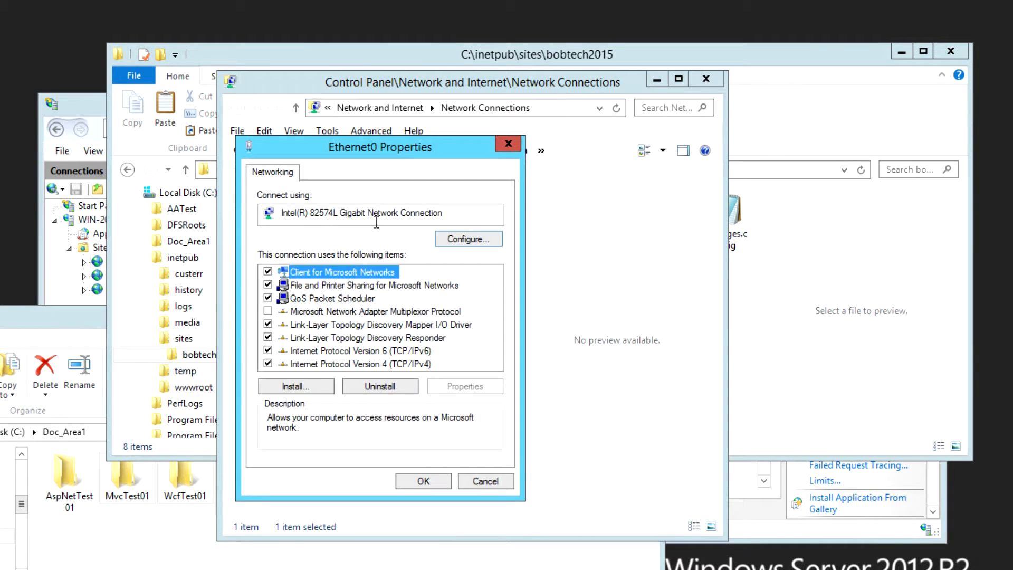
left_click(391, 365)
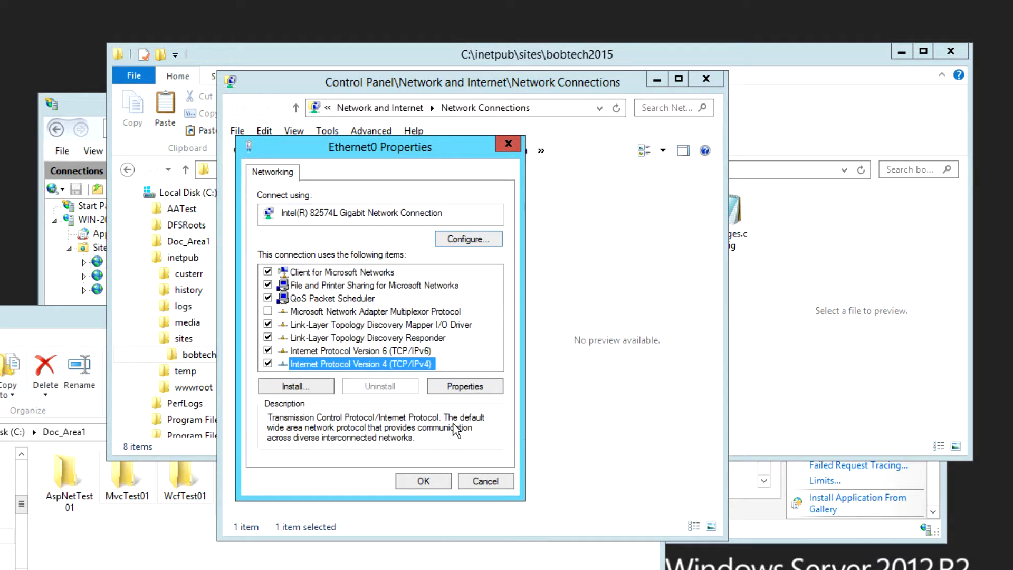
left_click(457, 389)
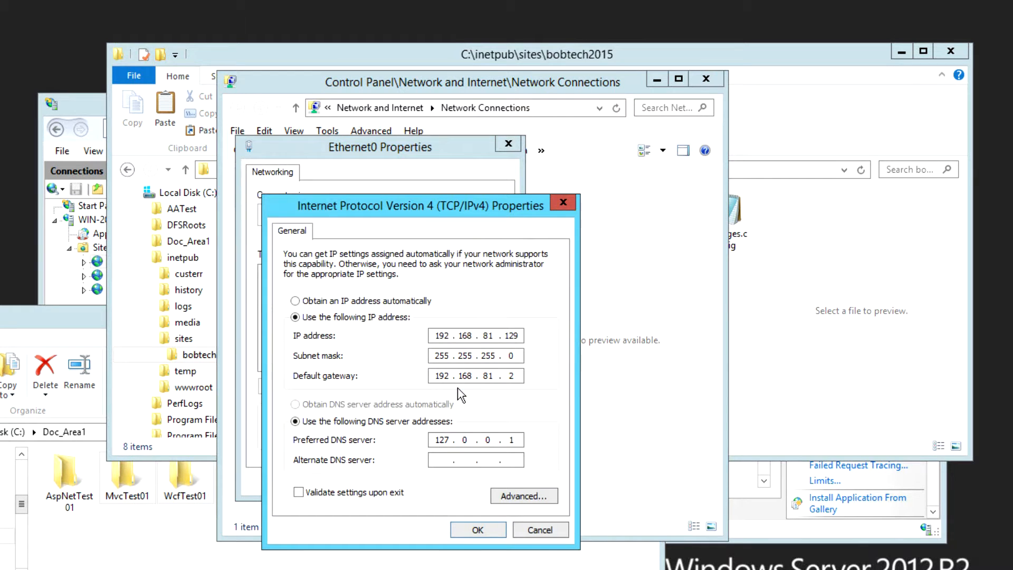
left_click(514, 495)
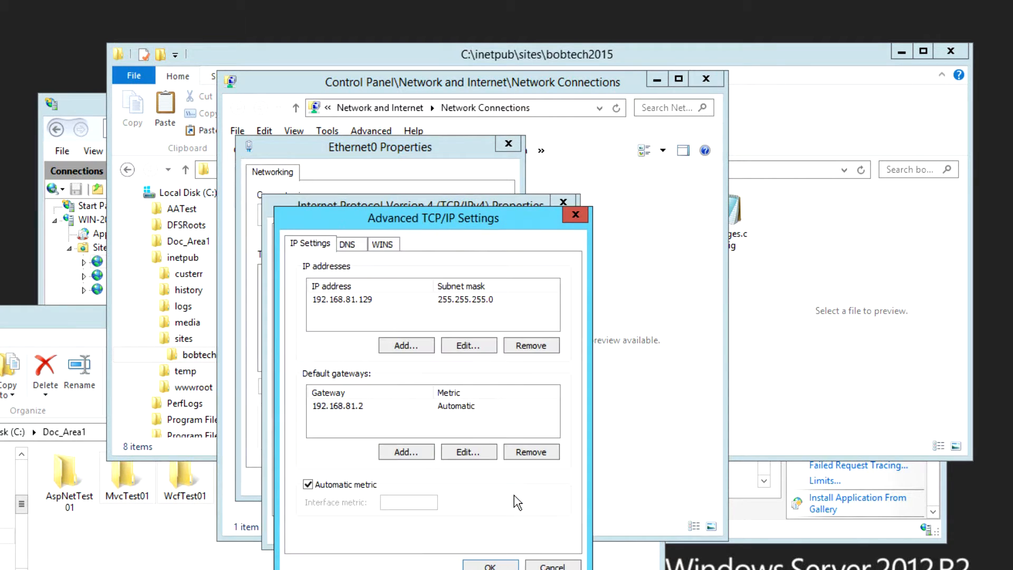
left_click(352, 300)
left_click(362, 309)
- Copy the address 192.168.81.140 from Notes.txt
key("alt+Tab")
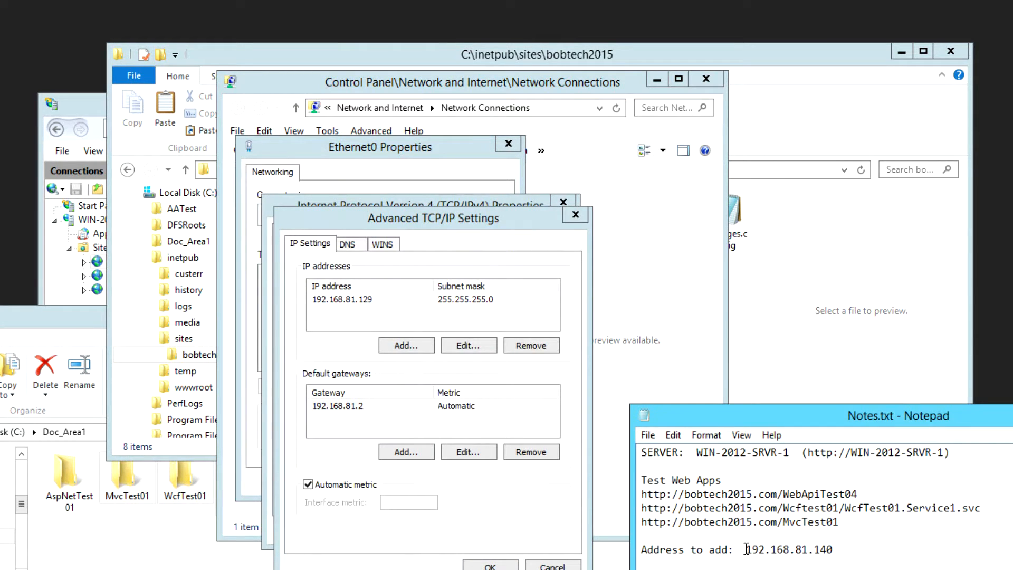
left_click_drag(745, 549, 836, 551)
right_click(814, 550)
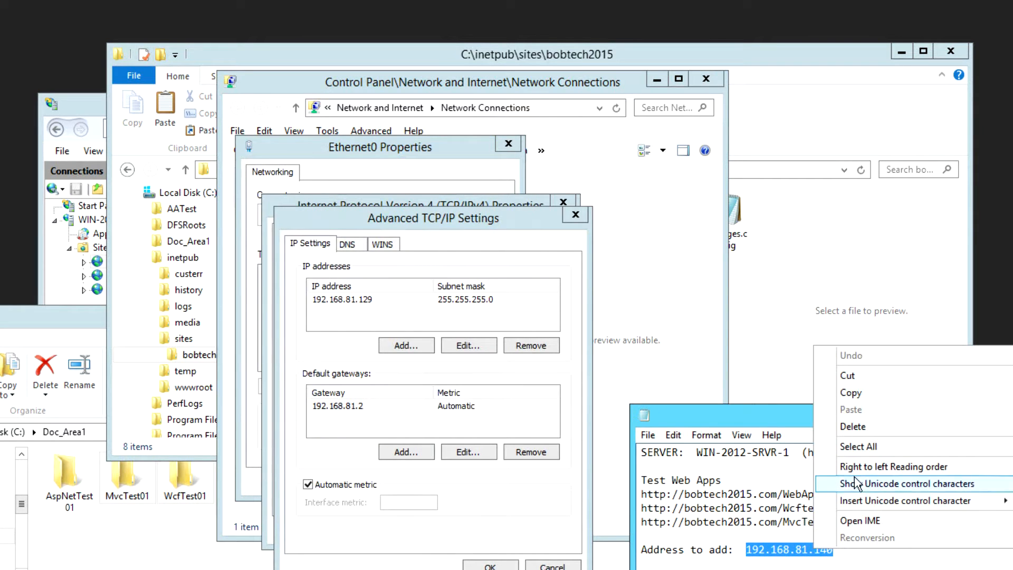
left_click(852, 393)
- Add 192.168.81.140 with mask 255.255.255.0 to Ethernet0 and confirm all dialogs
left_click(415, 345)
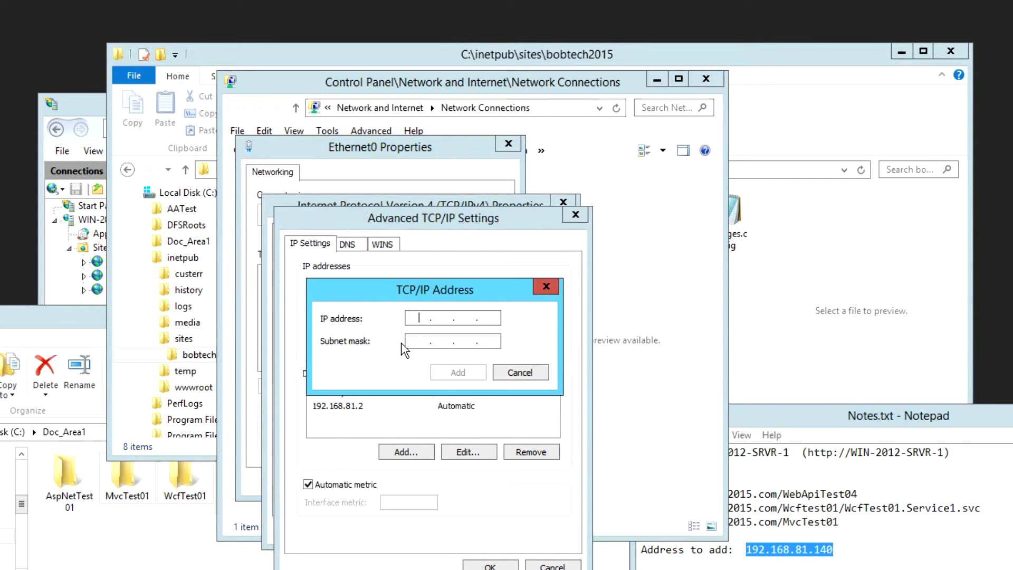
right_click(415, 319)
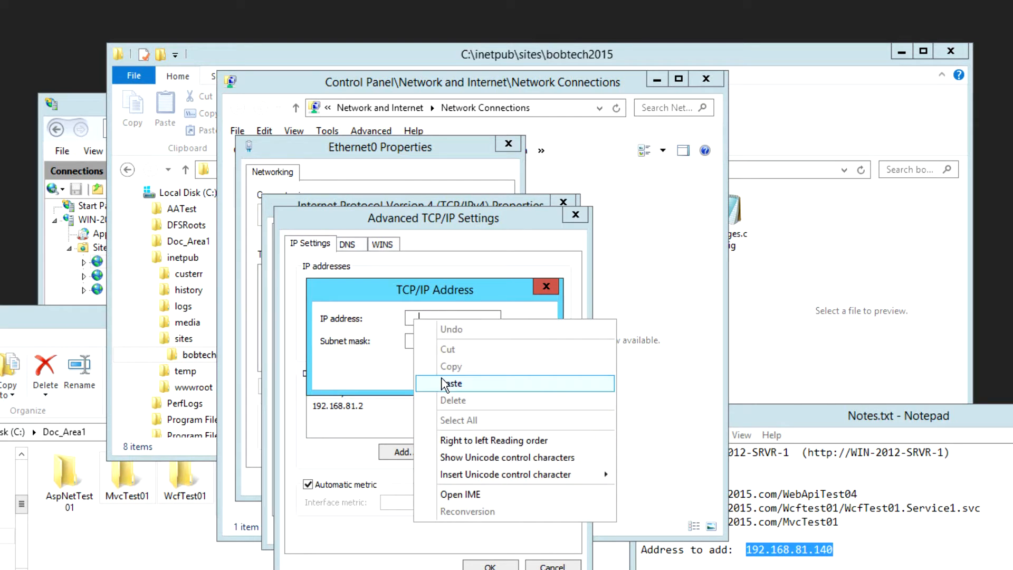
left_click(465, 387)
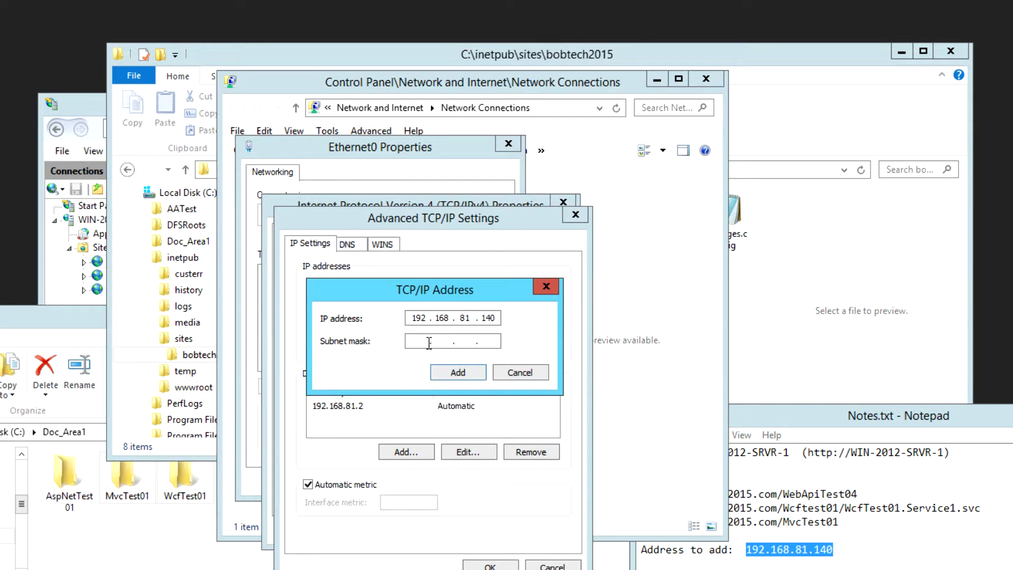
left_click(429, 343)
left_click(459, 373)
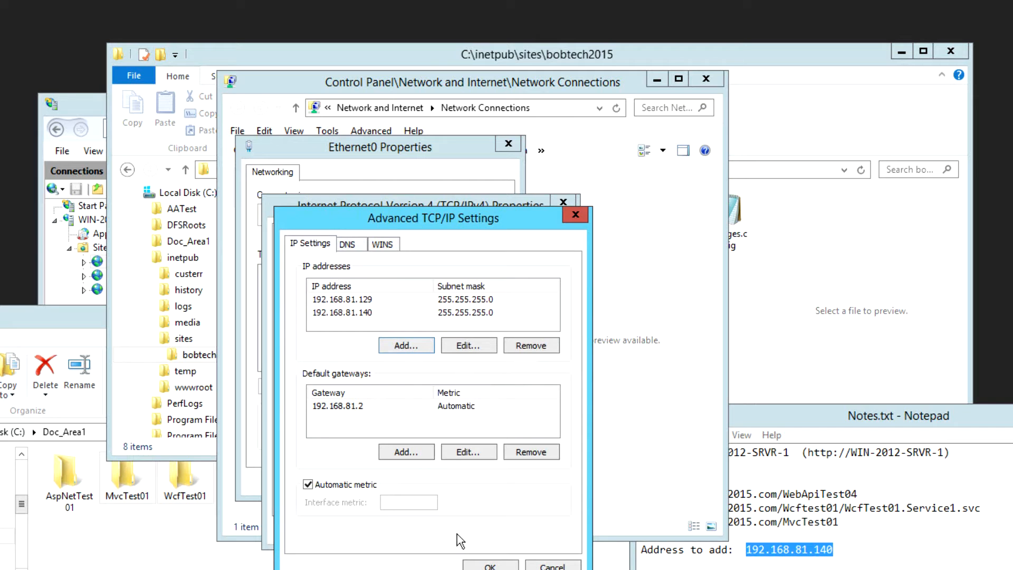
left_click(483, 566)
left_click(470, 531)
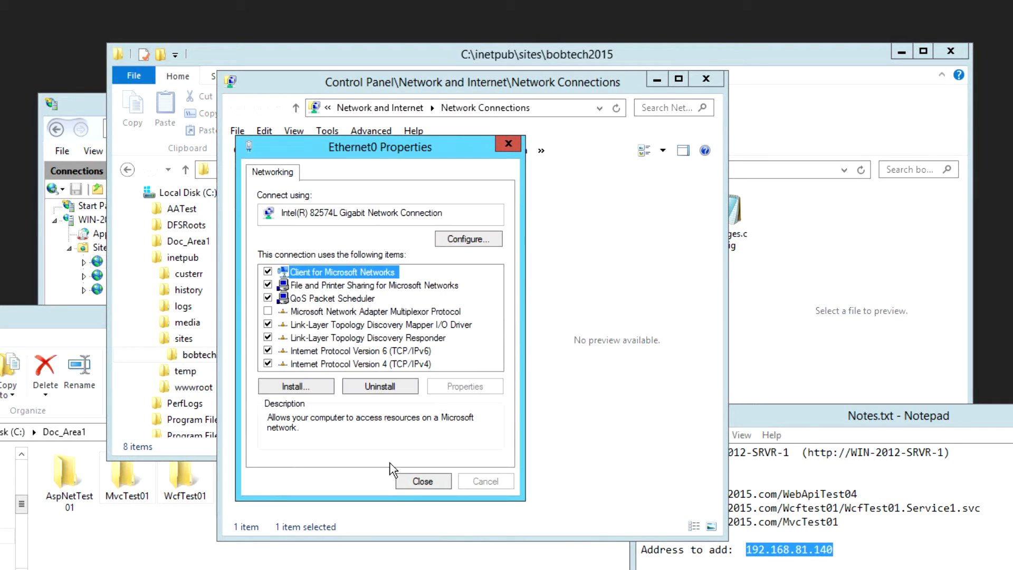
left_click(412, 482)
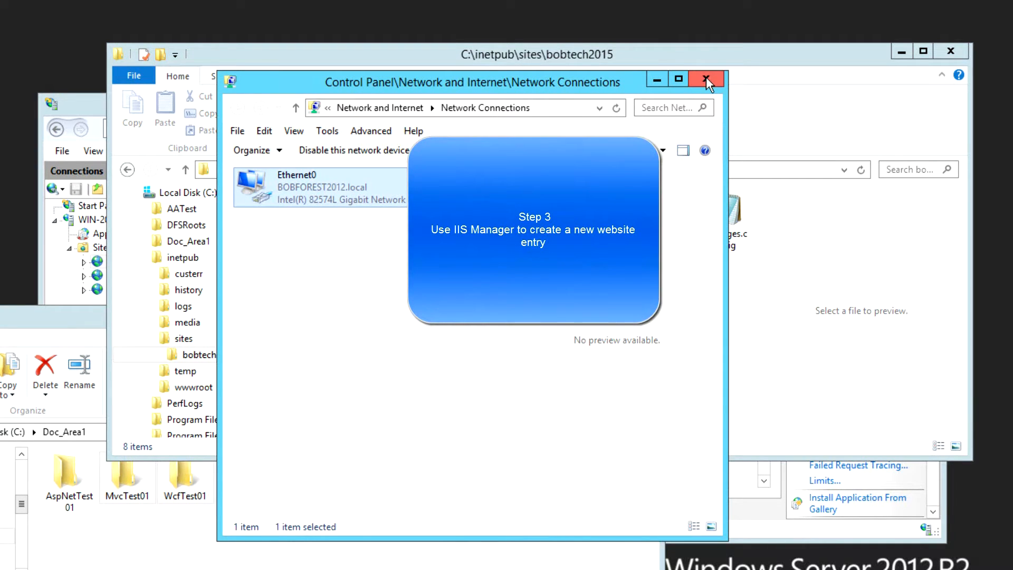
left_click(706, 78)
- In IIS Manager, list the server's application pools and select DefaultAppPool
left_click(95, 105)
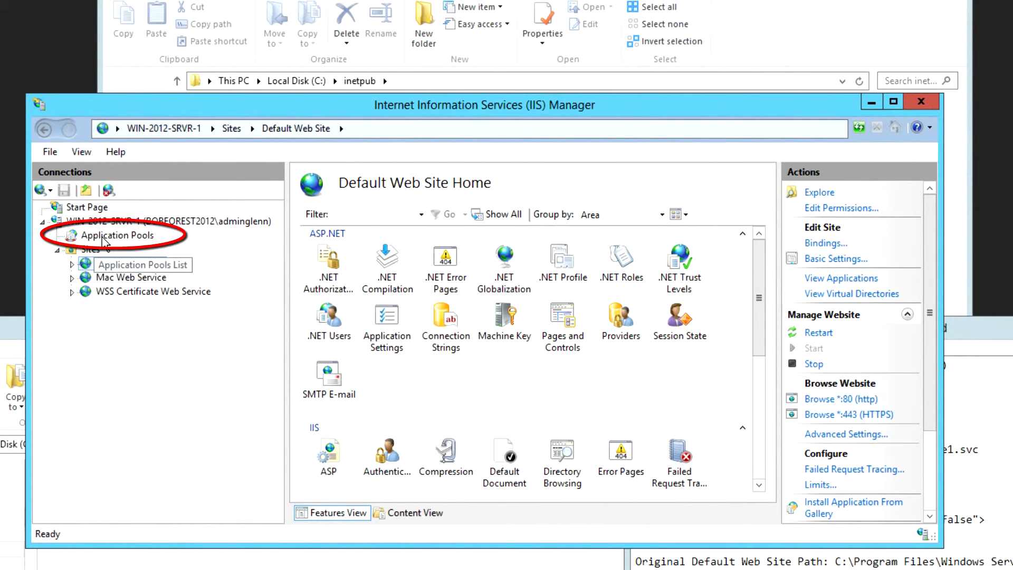
left_click(103, 239)
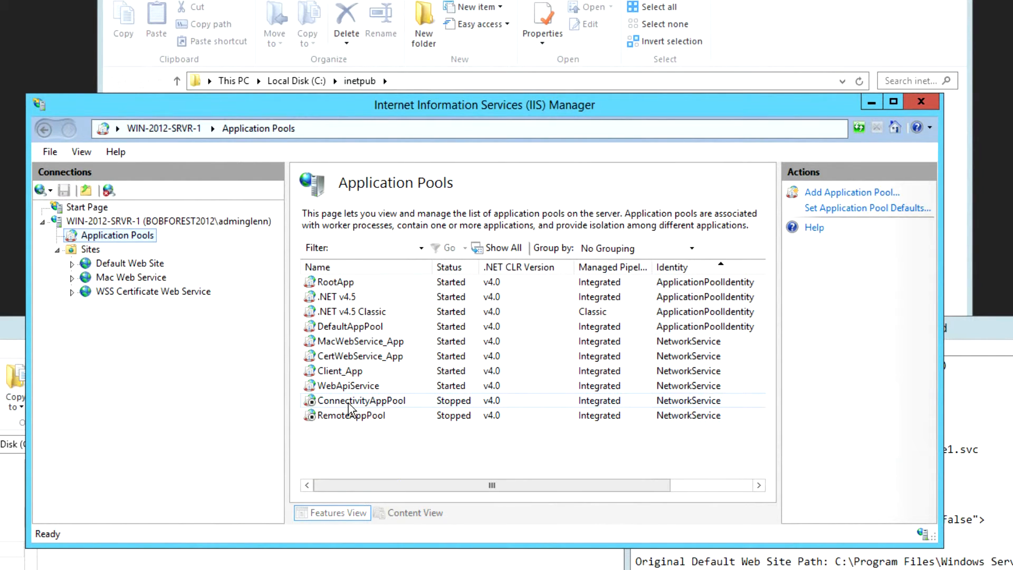
left_click(342, 330)
- Check DefaultAppPool's .NET CLR version and 32-bit settings, cancel, then list the sites
right_click(343, 333)
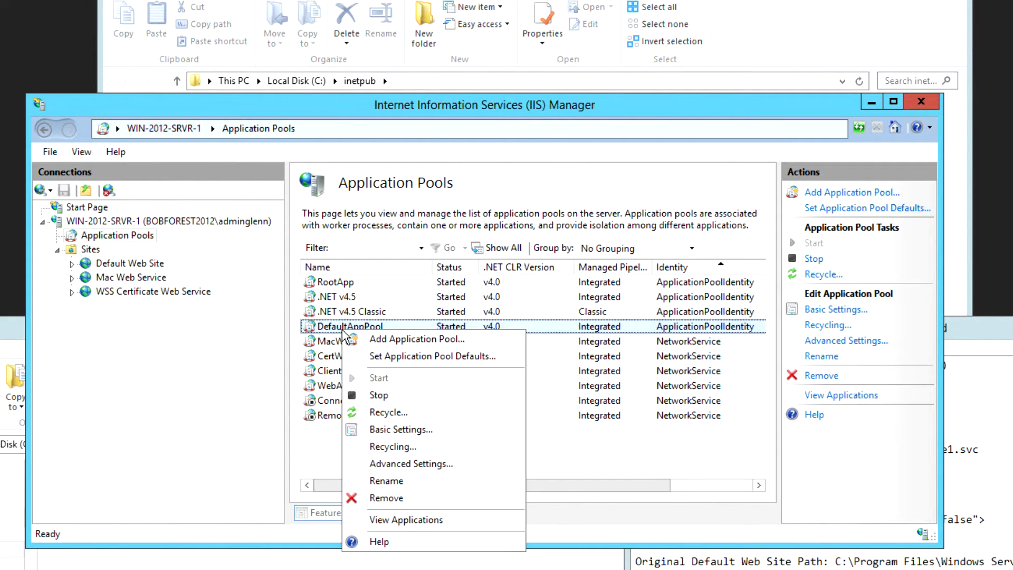
left_click(398, 465)
left_click(529, 166)
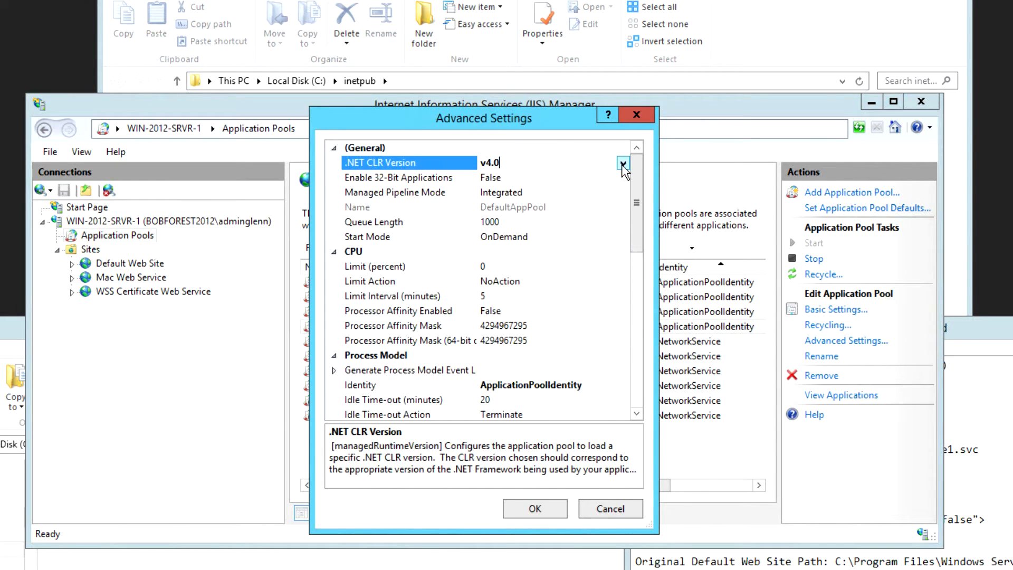
left_click(516, 178)
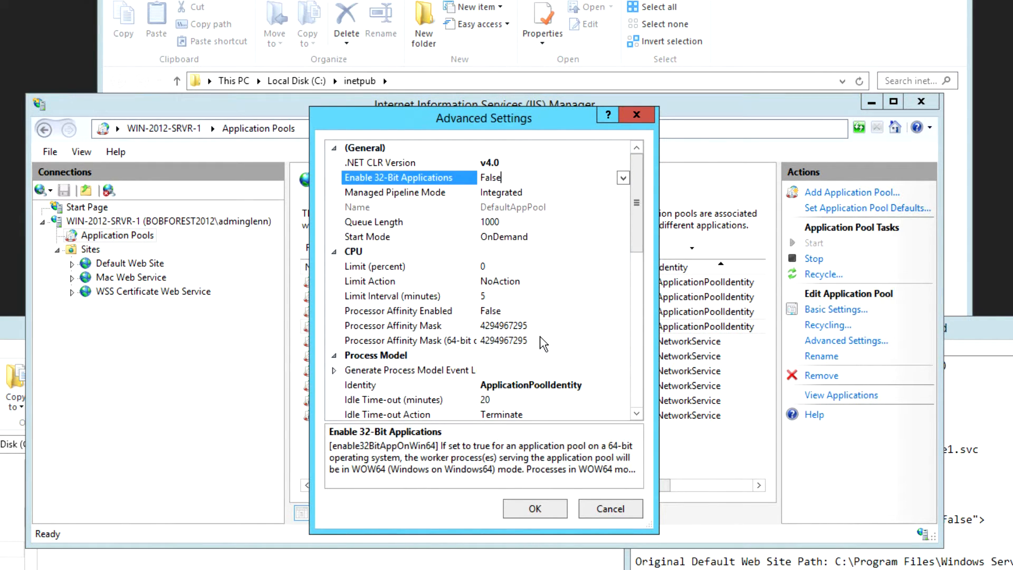
left_click_drag(638, 213, 640, 238)
left_click(611, 509)
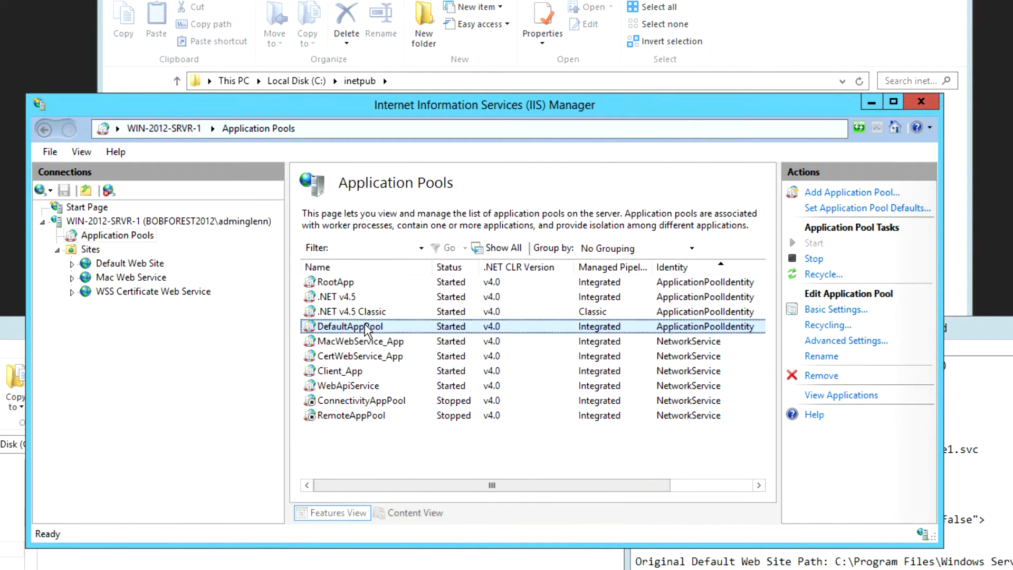
left_click(77, 250)
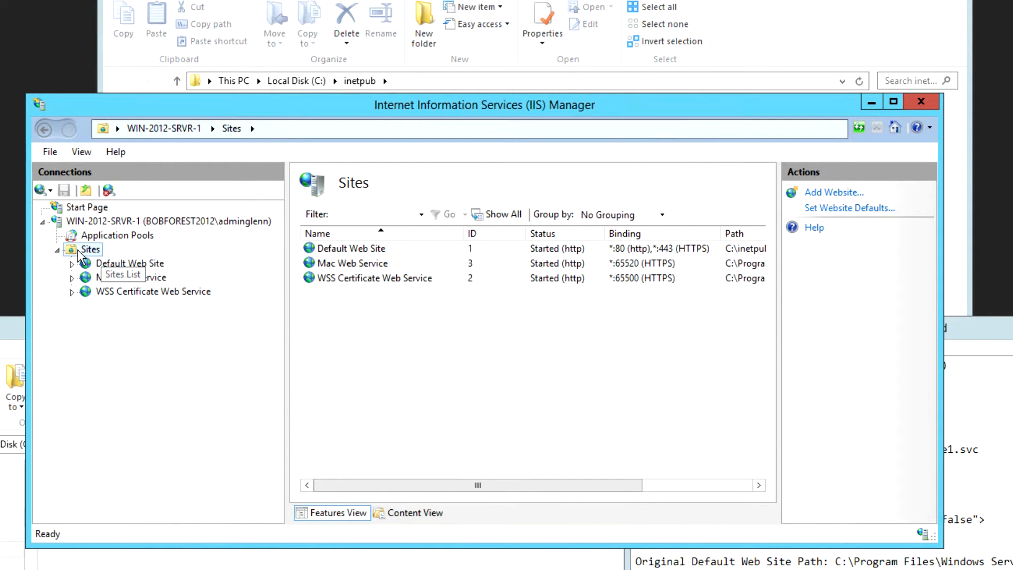
- Begin a new website named bobtech2015 with physical path C:\inetpub\sites\bobtech2015
right_click(77, 249)
left_click(120, 262)
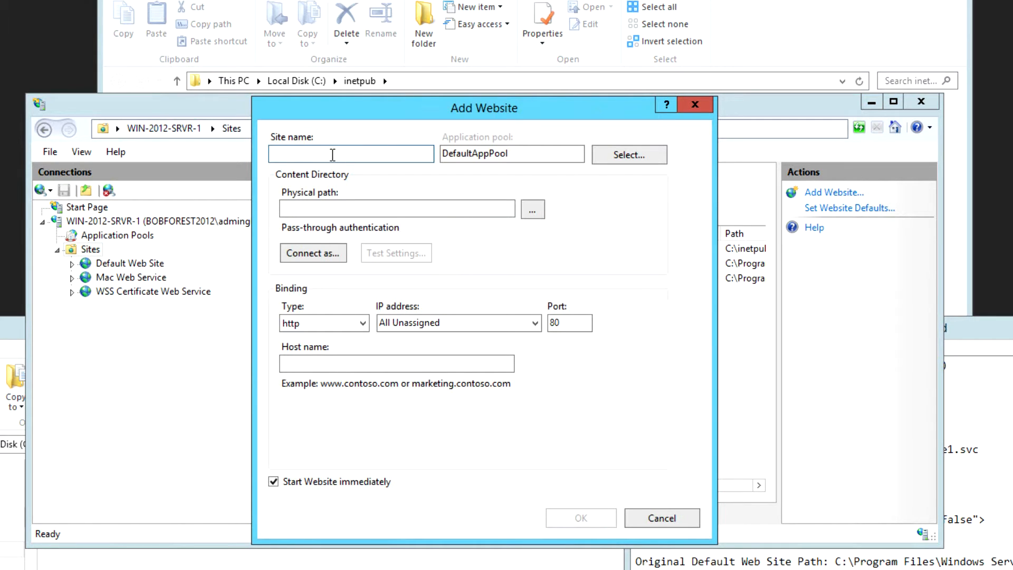
type("bobtech2015")
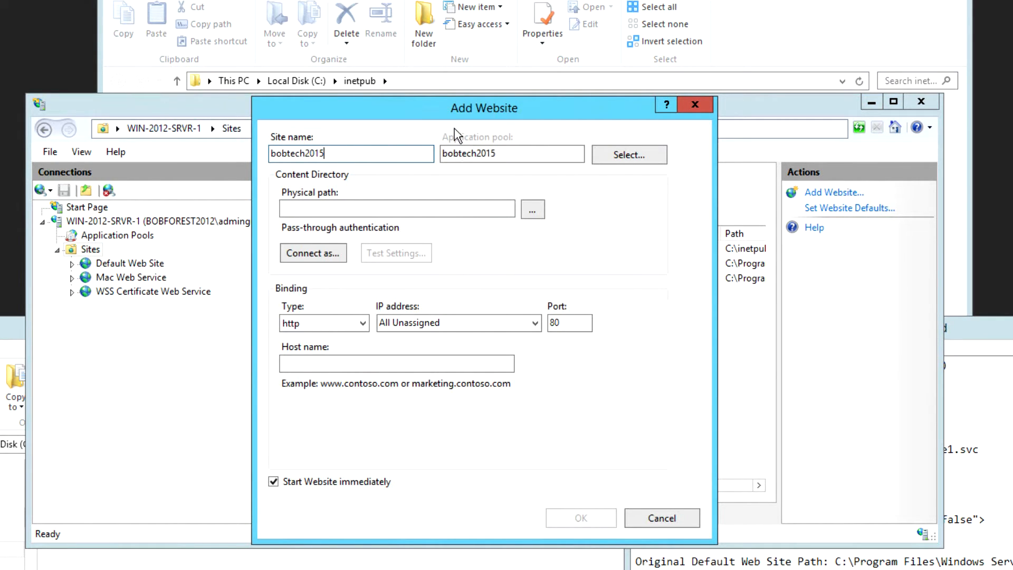
key("Tab")
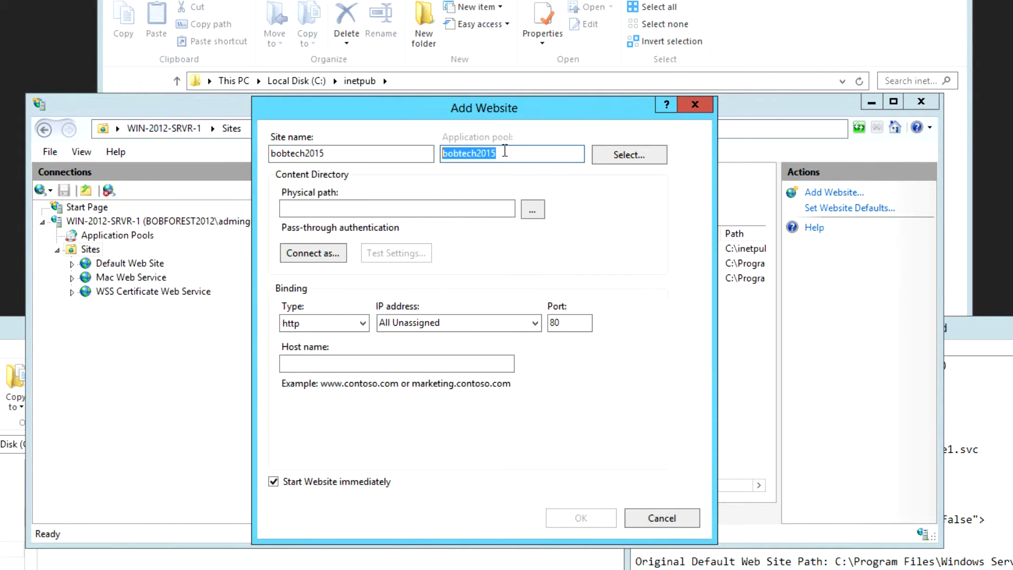
left_click(505, 151)
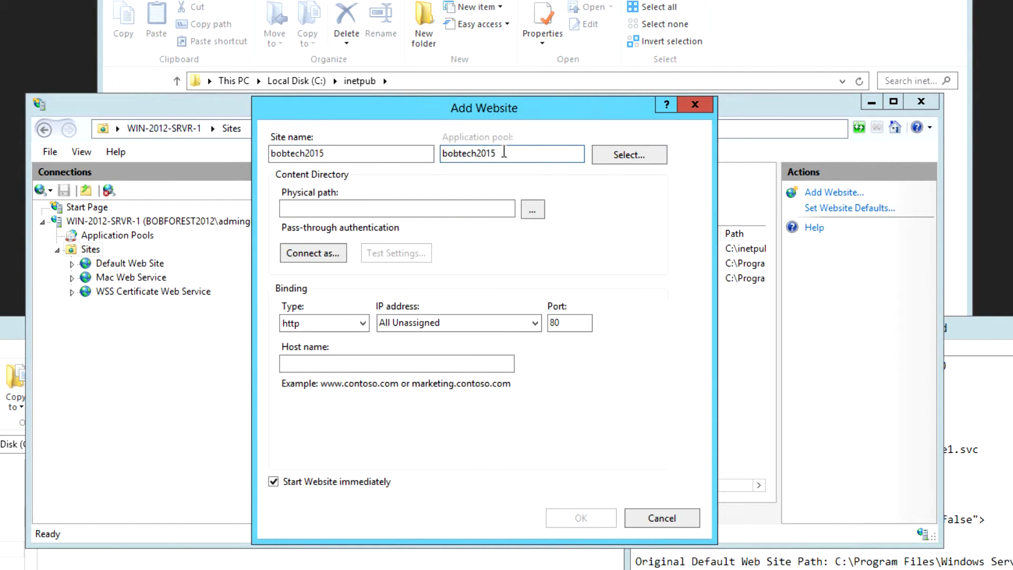
left_click(988, 333)
right_click(756, 400)
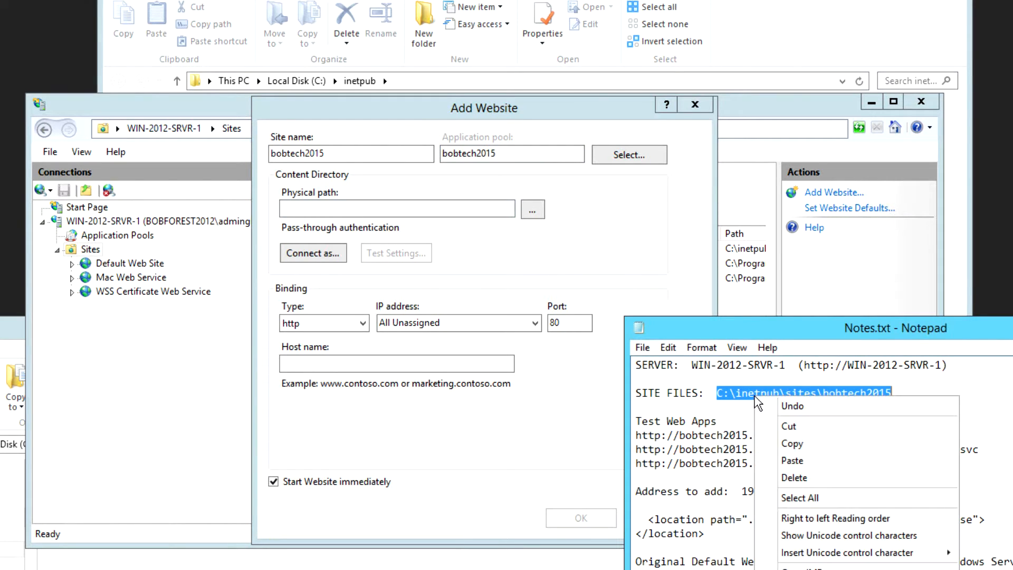
left_click(795, 444)
left_click(369, 209)
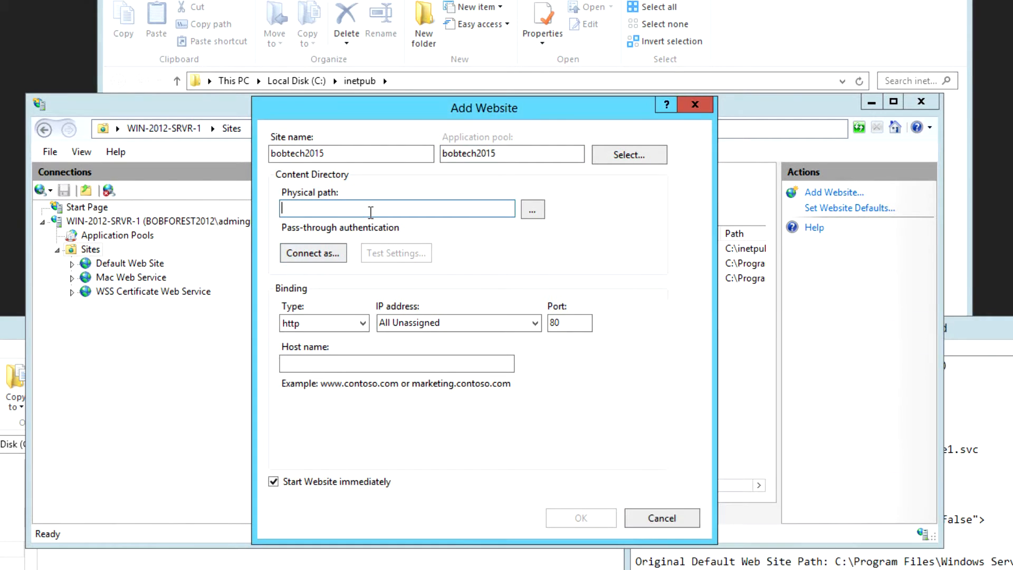
right_click(369, 209)
left_click(408, 279)
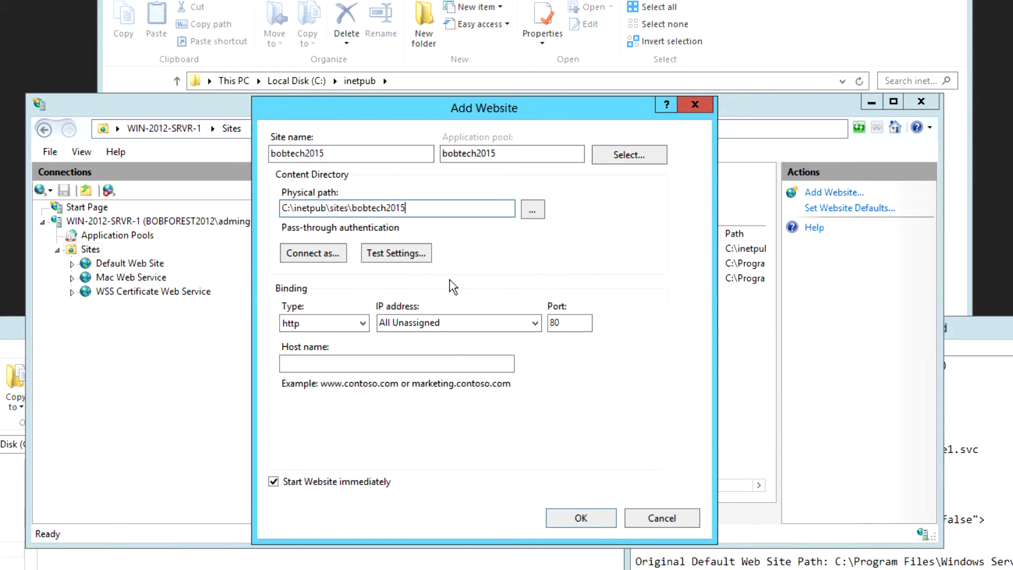
- Bind the site to 192.168.81.140 with host name bobtech2015.com and create it
left_click(463, 322)
left_click(537, 322)
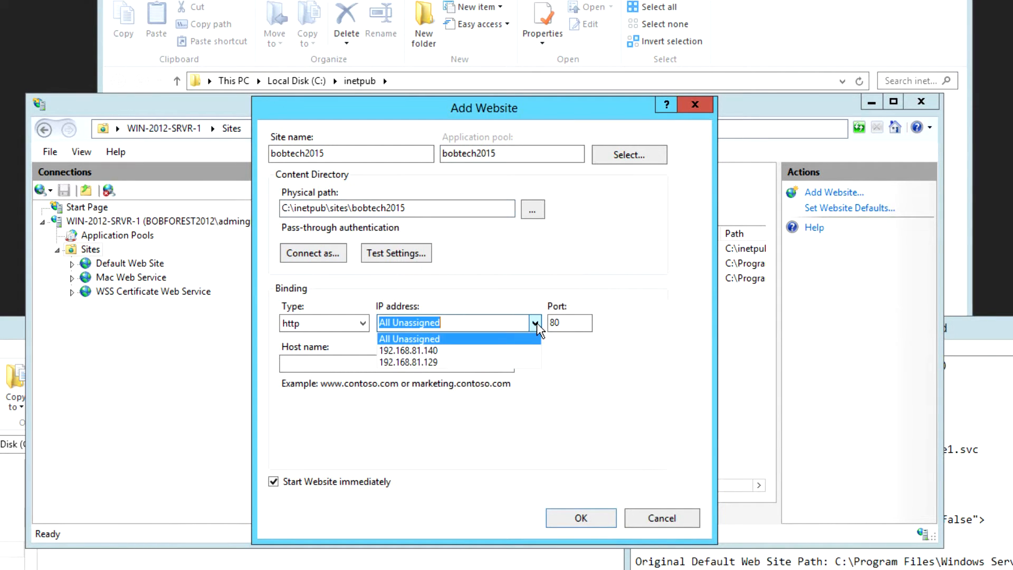
left_click(436, 351)
left_click(388, 364)
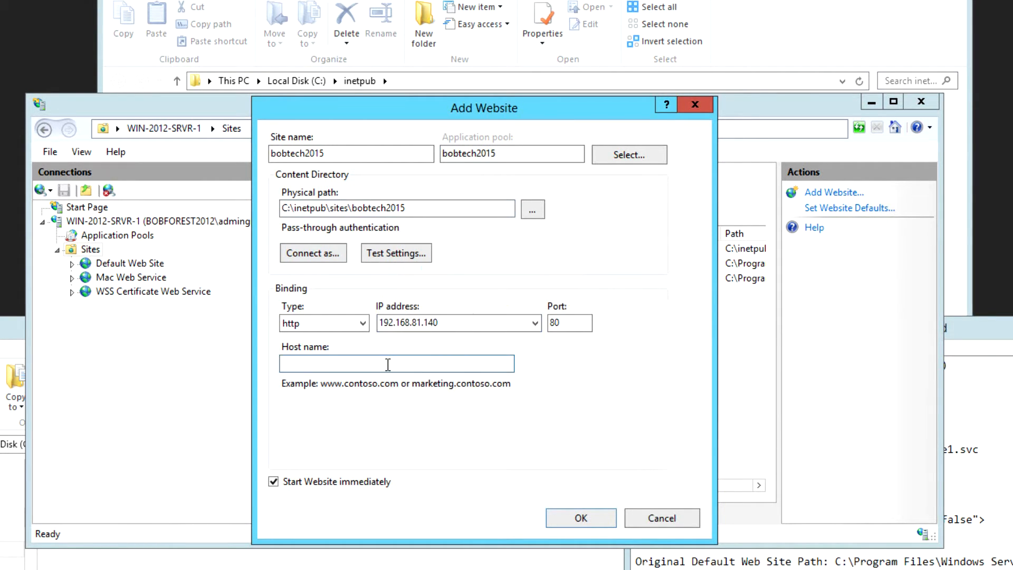
type("bobtech2015.com")
left_click(590, 519)
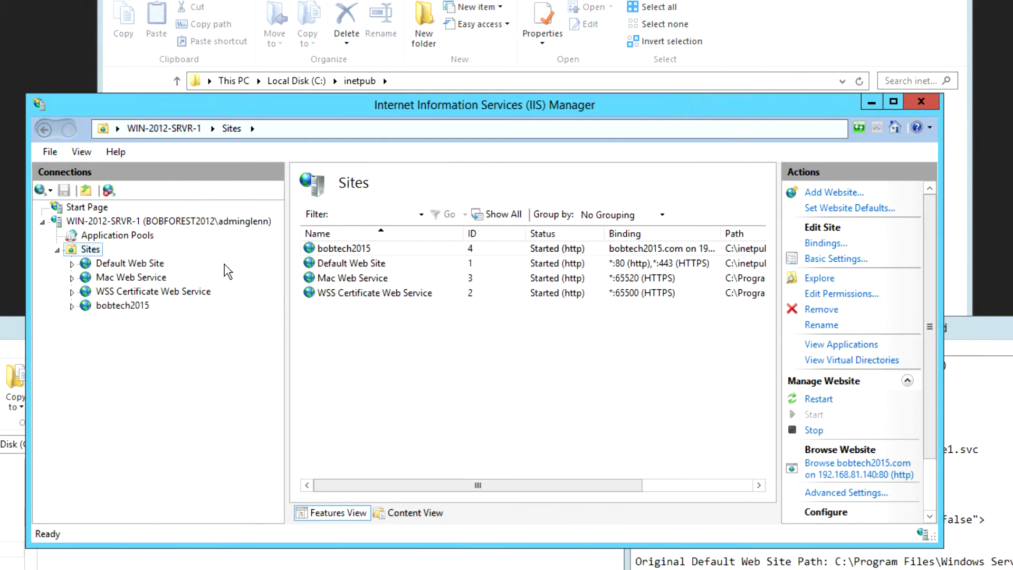
- Expand bobtech2015 and view its MvcTest01, WcfTest01 and WebApiTest04 folders in turn
left_click(109, 307)
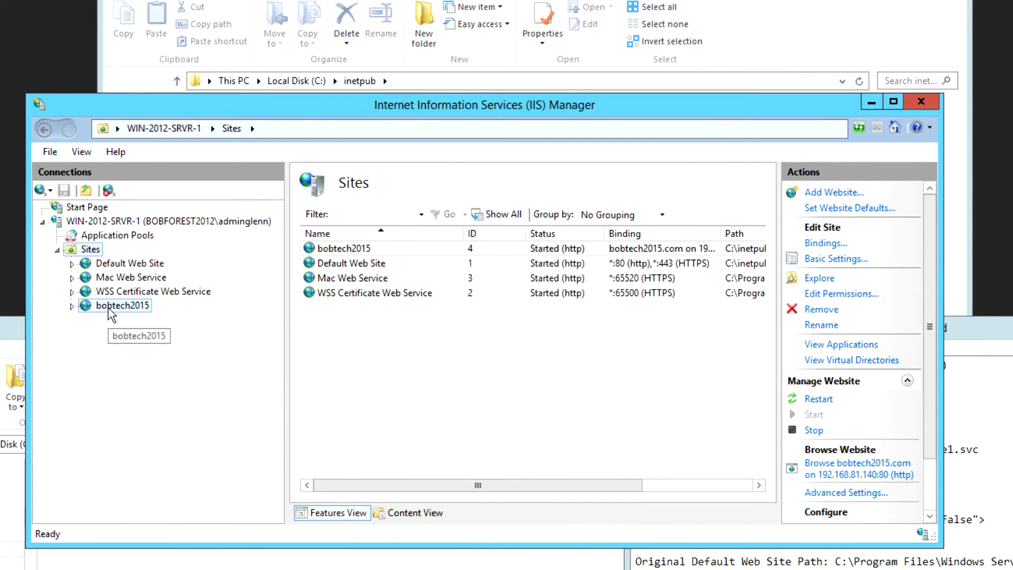
left_click(72, 307)
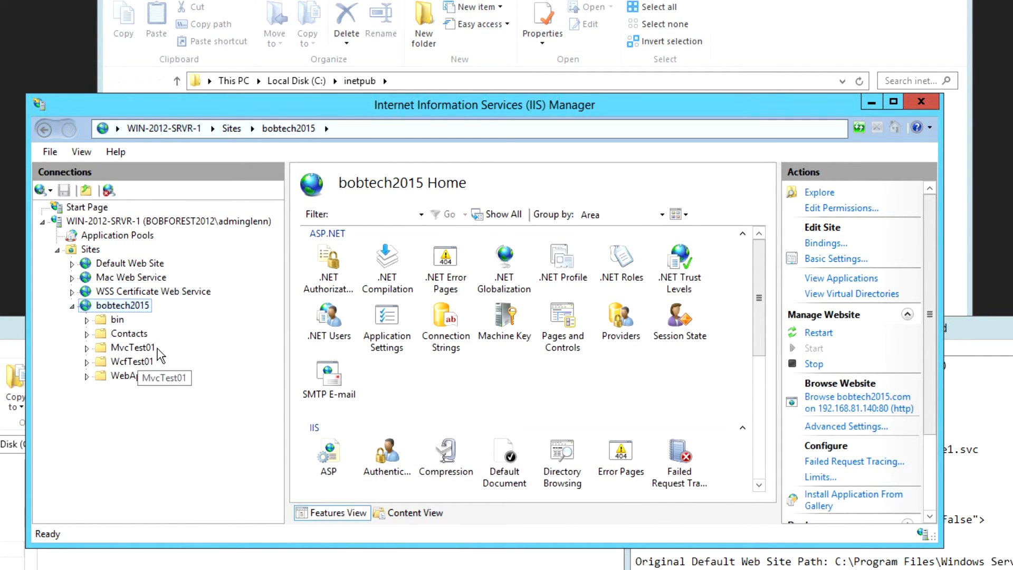
left_click(141, 352)
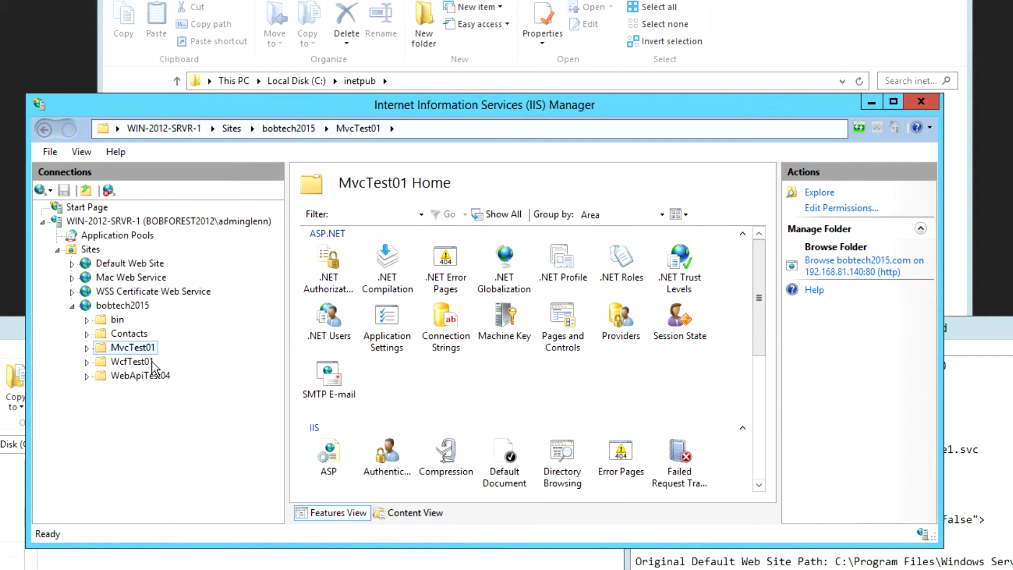
left_click(140, 363)
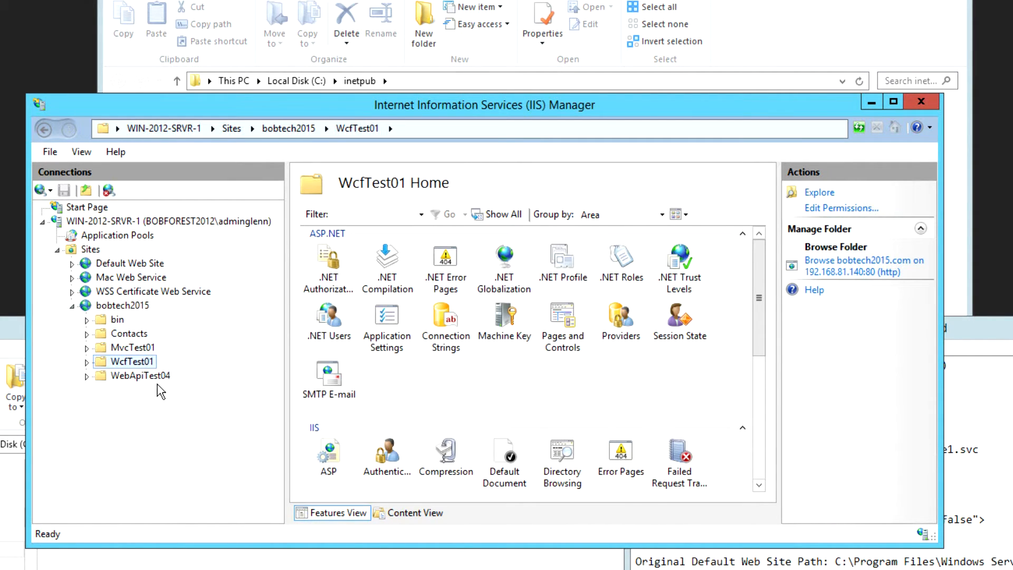
left_click(152, 377)
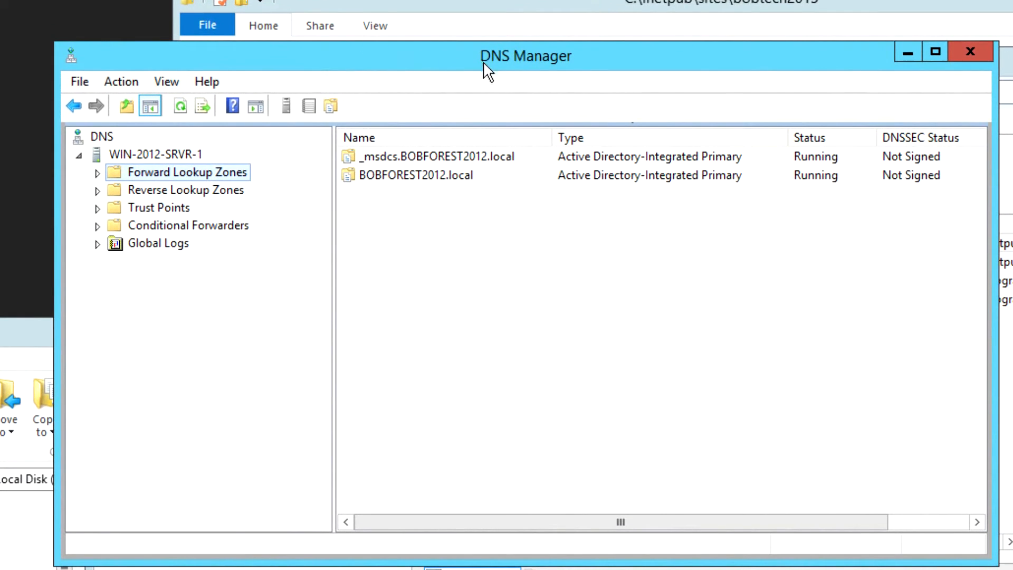
- Create primary zone bobtech2015.com with domain-wide replication and secure-only dynamic updates
right_click(126, 176)
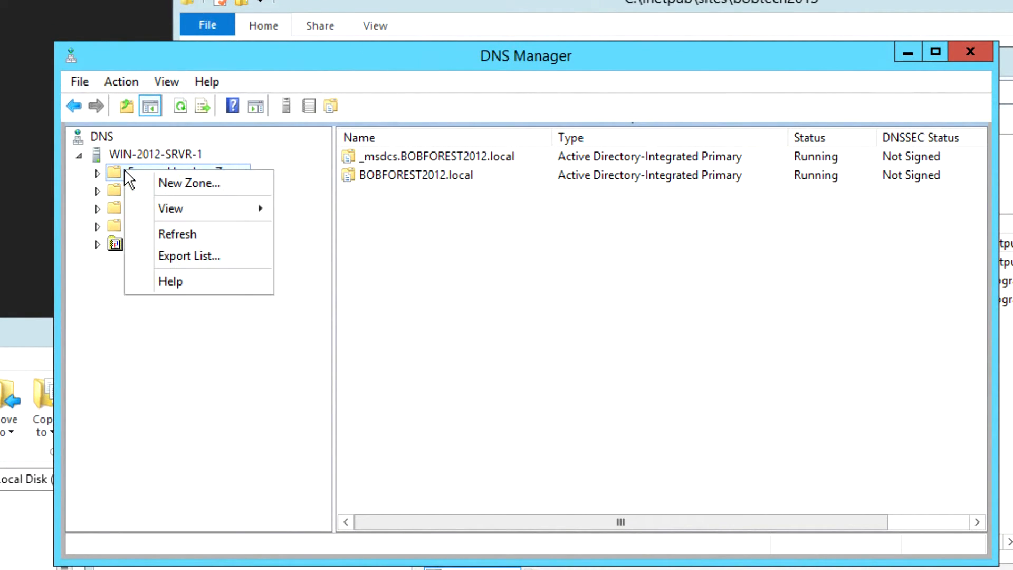
left_click(176, 183)
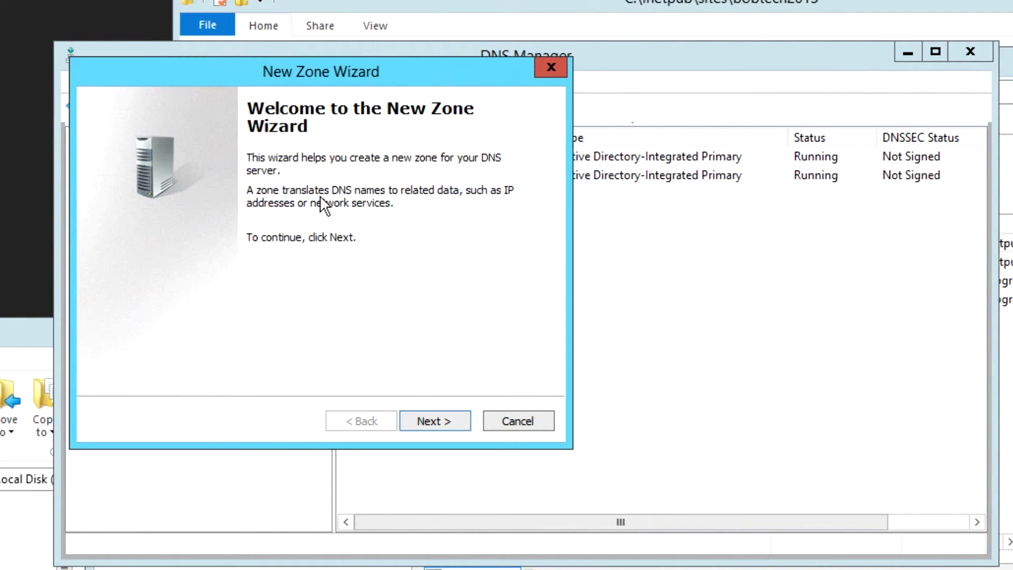
left_click(431, 416)
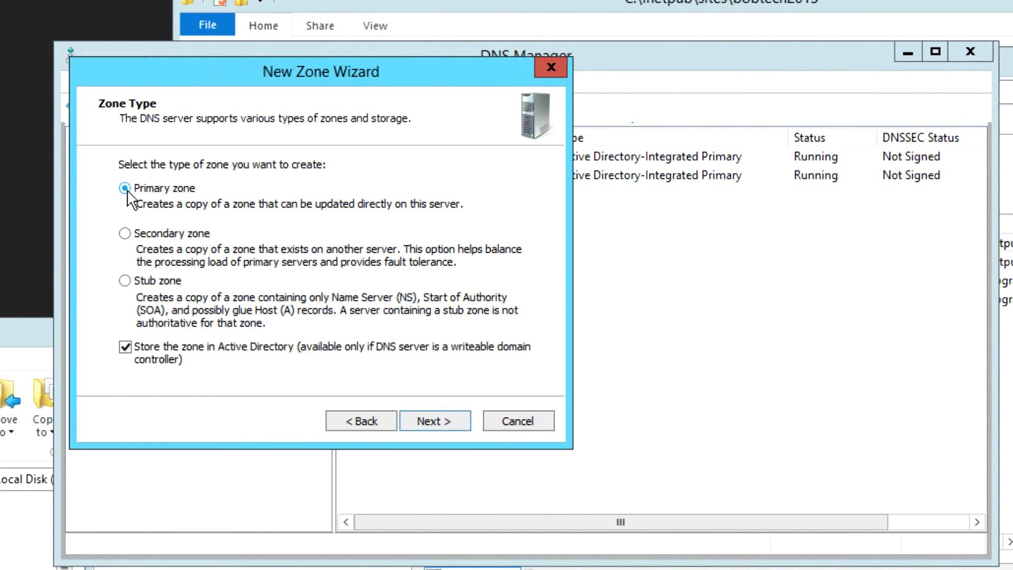
left_click(434, 422)
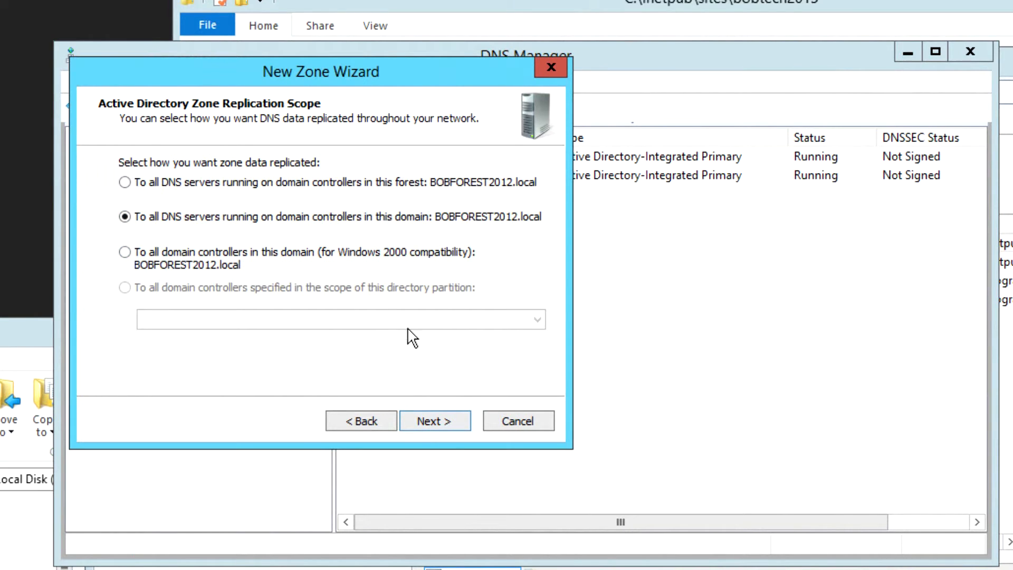
left_click(444, 427)
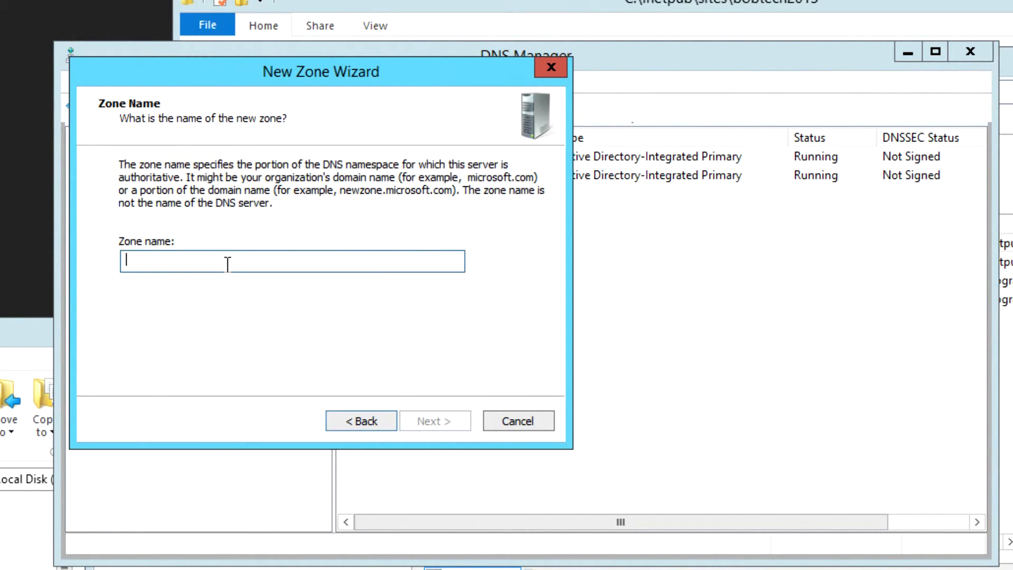
type("bo")
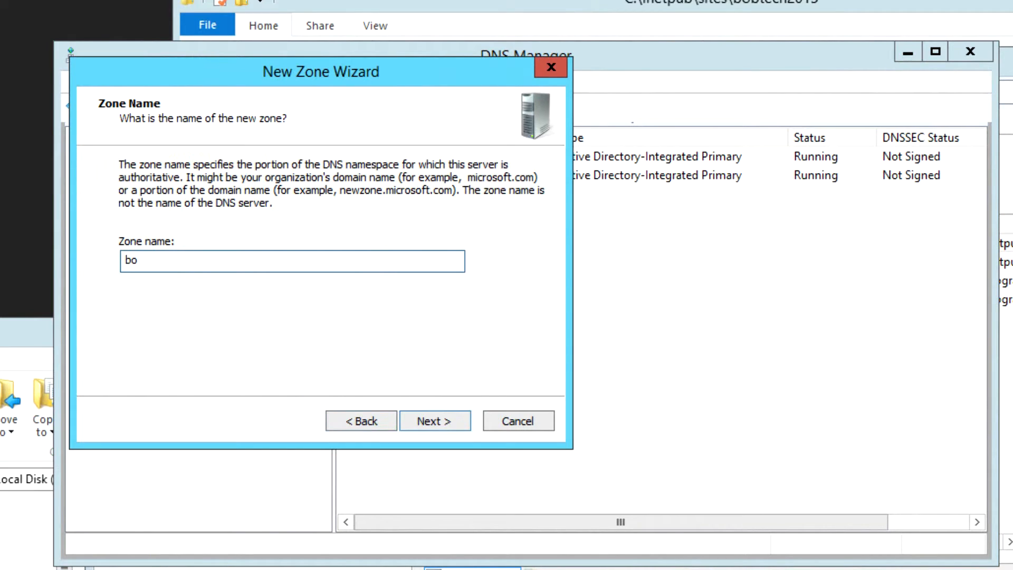
type("btech2015.com")
left_click(426, 422)
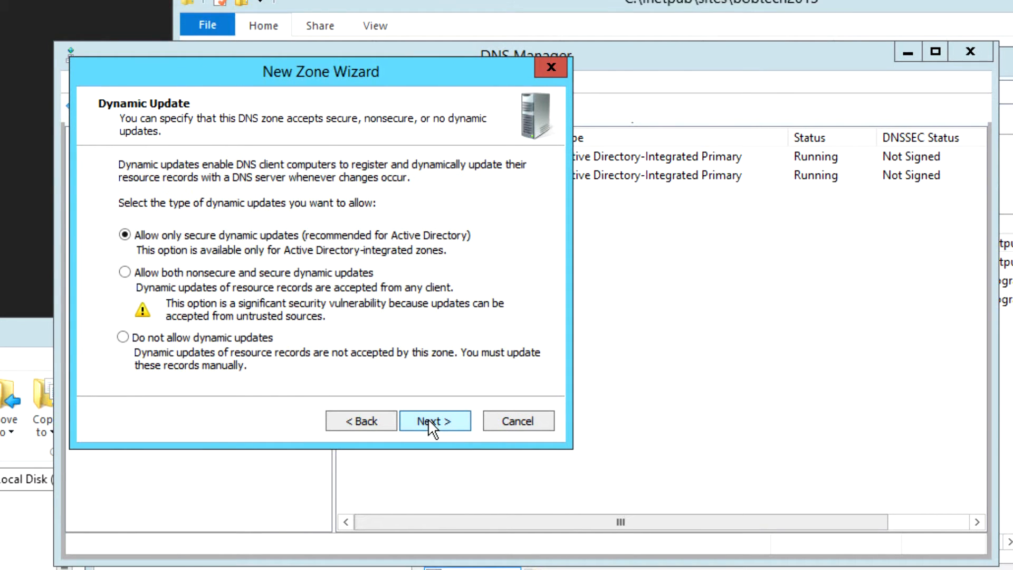
left_click(428, 420)
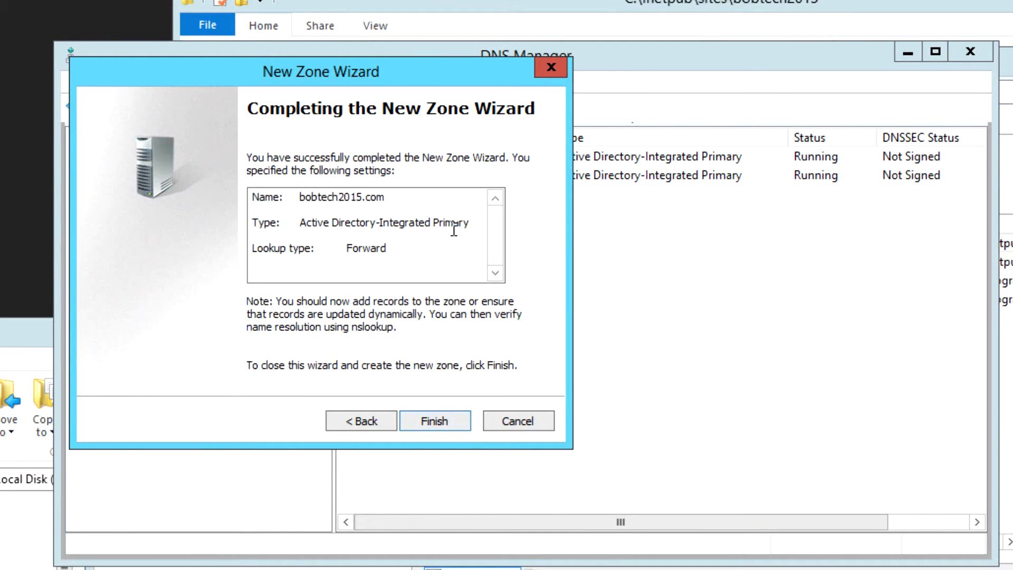
left_click(430, 419)
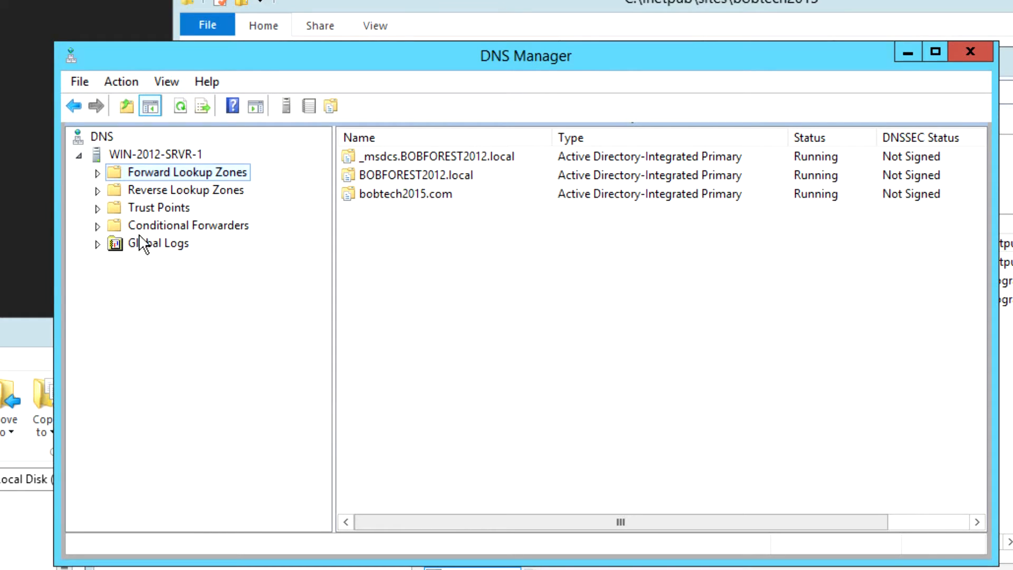
- Select the bobtech2015.com zone and begin a new host record
left_click(98, 173)
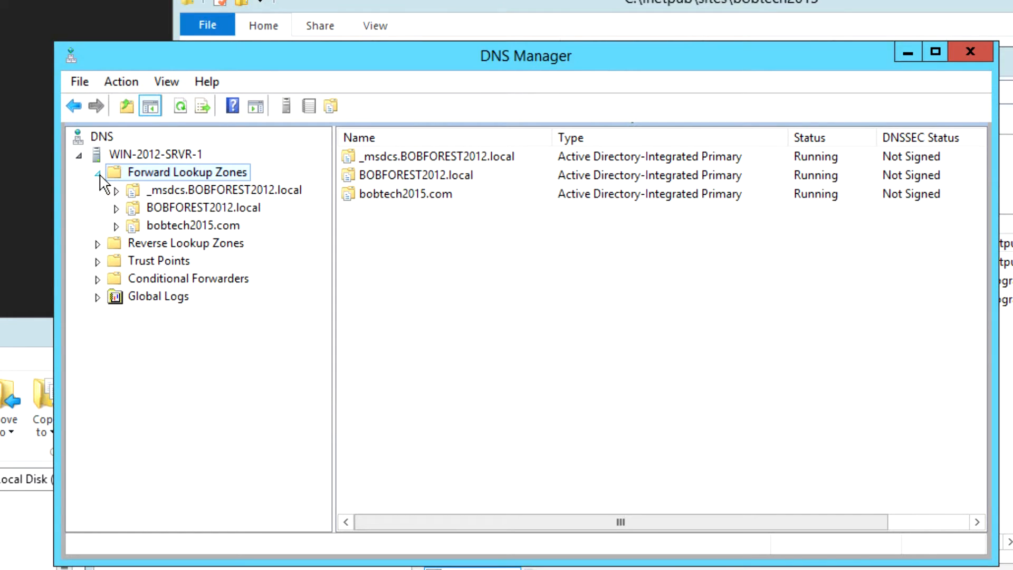
left_click(157, 226)
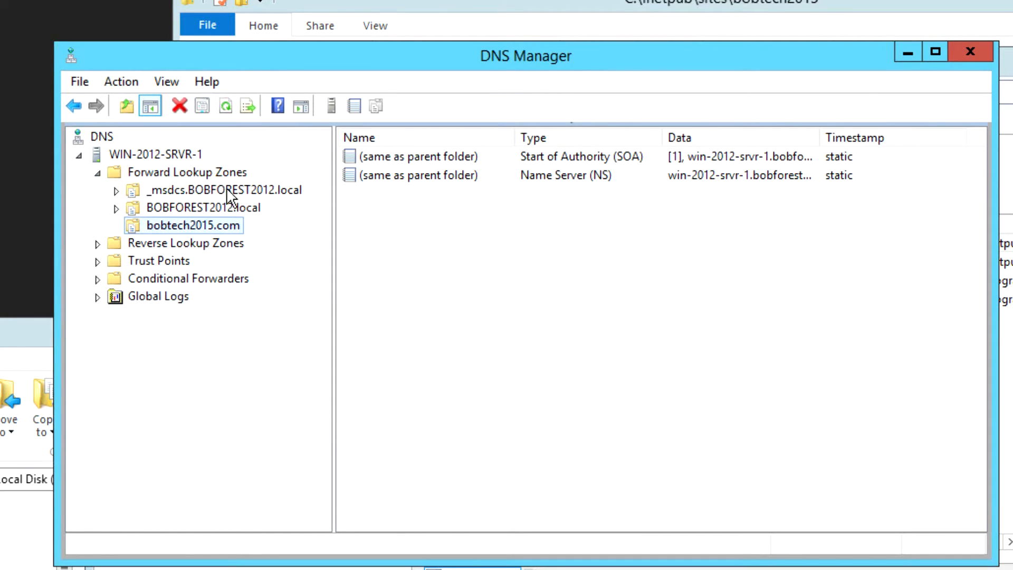
right_click(180, 231)
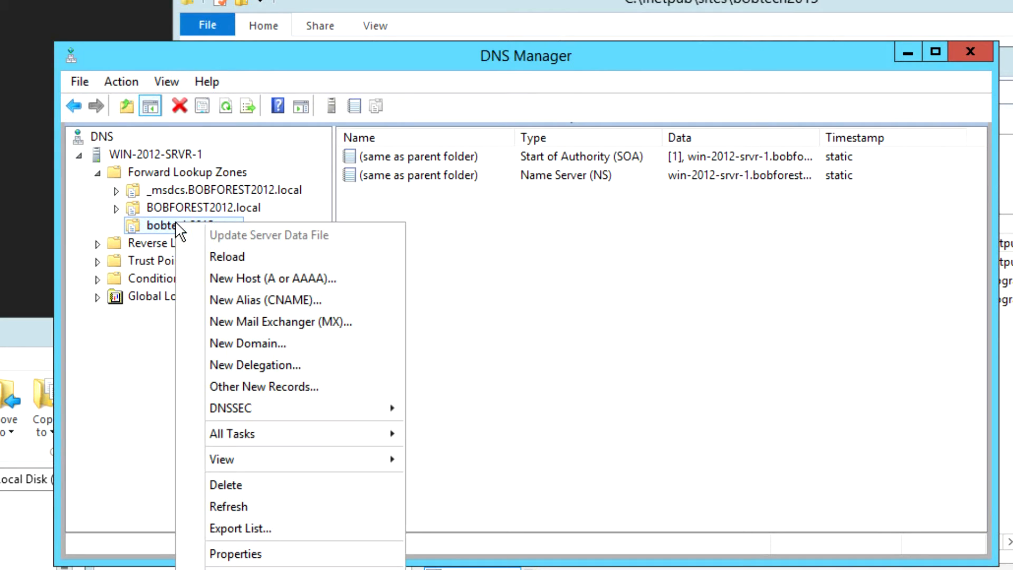
left_click(303, 277)
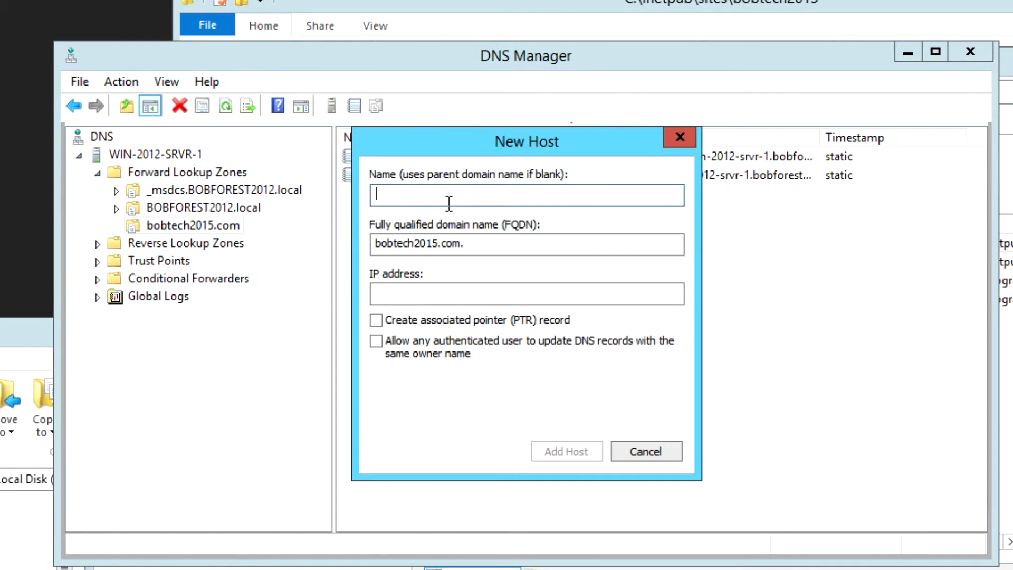
- Give the host record address 192.168.81.140, add it, and close the dialog
left_click(414, 293)
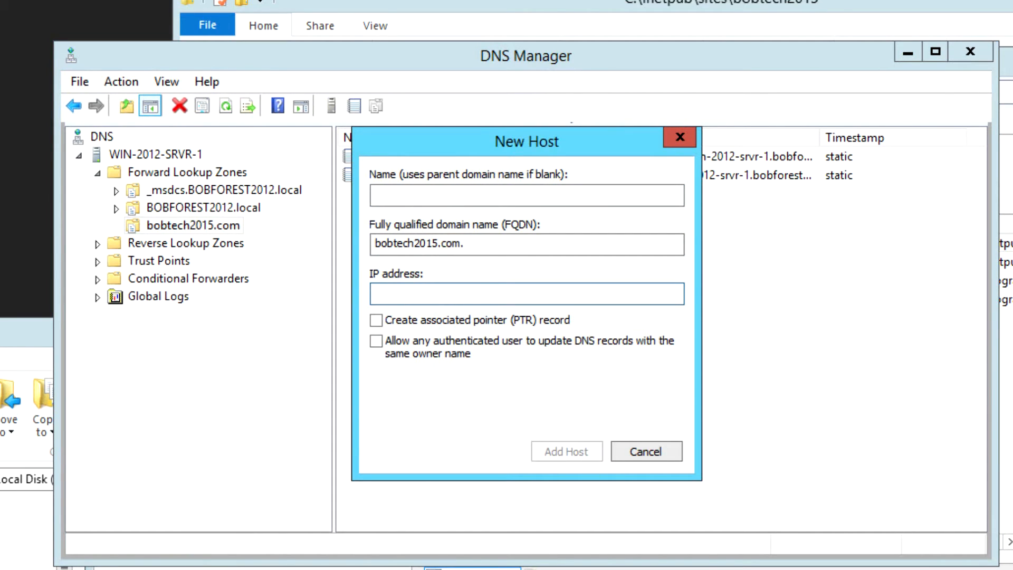
left_click(1011, 515)
left_click_drag(991, 551, 1011, 551)
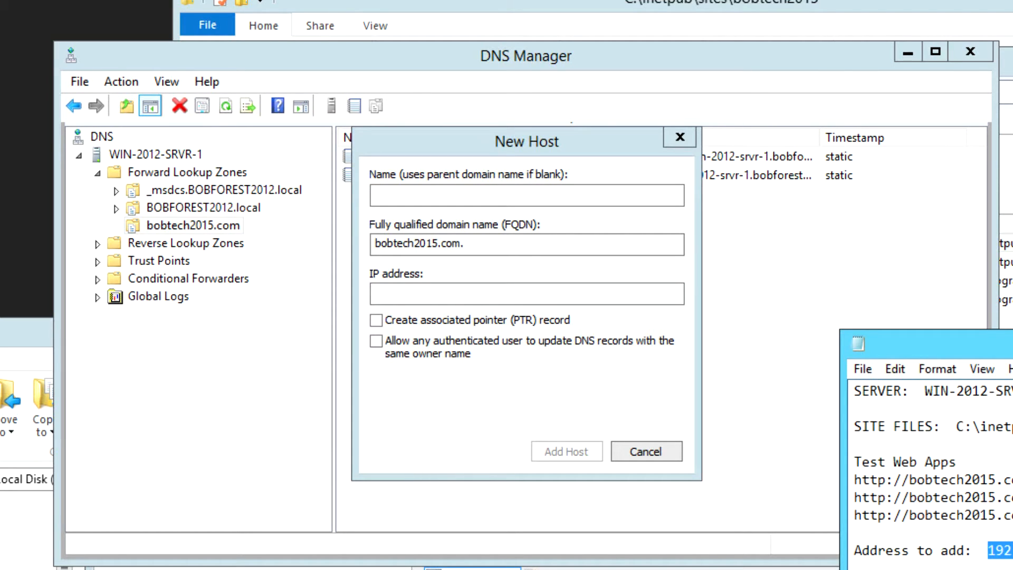
right_click(516, 295)
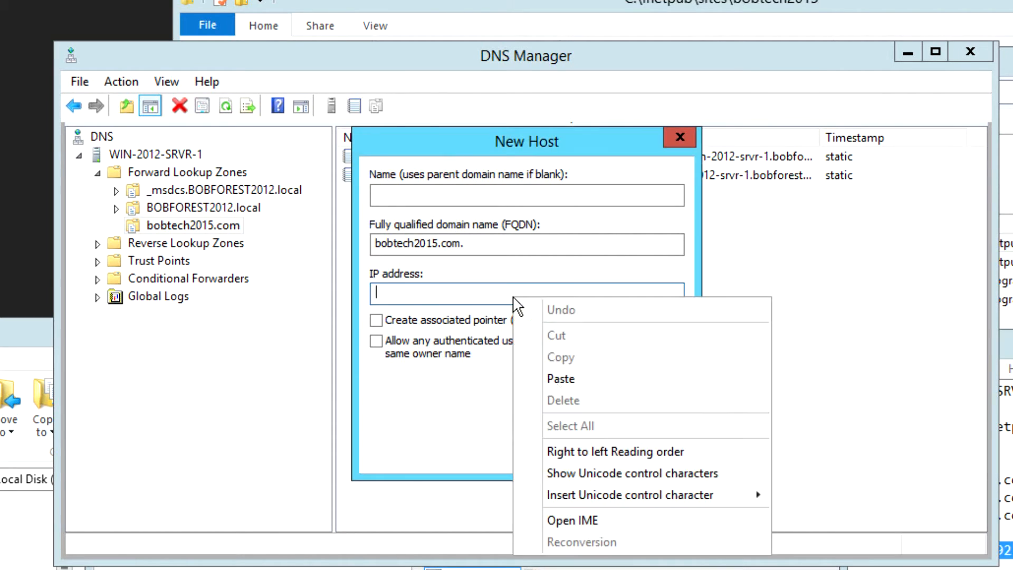
left_click(560, 379)
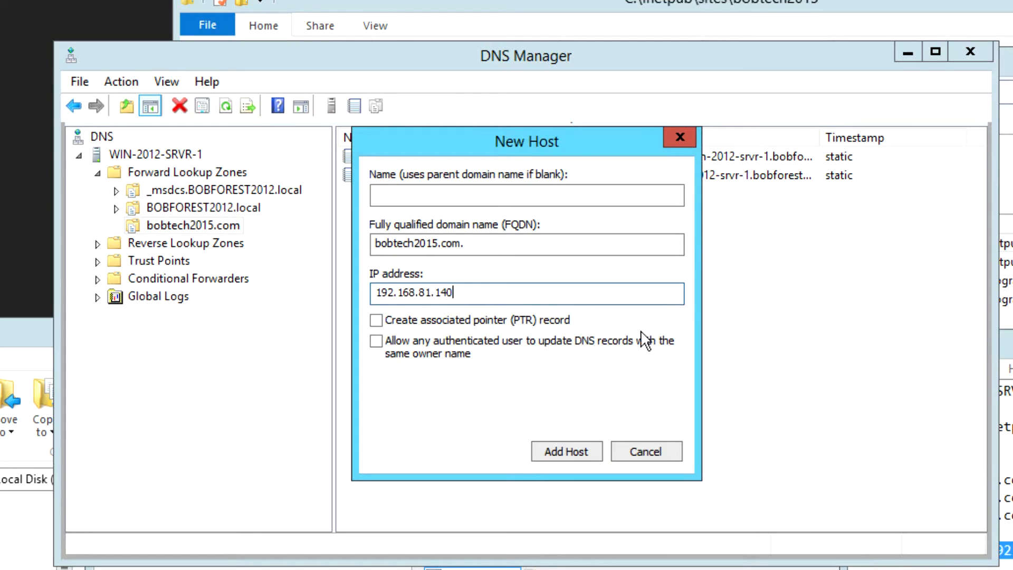
left_click(566, 453)
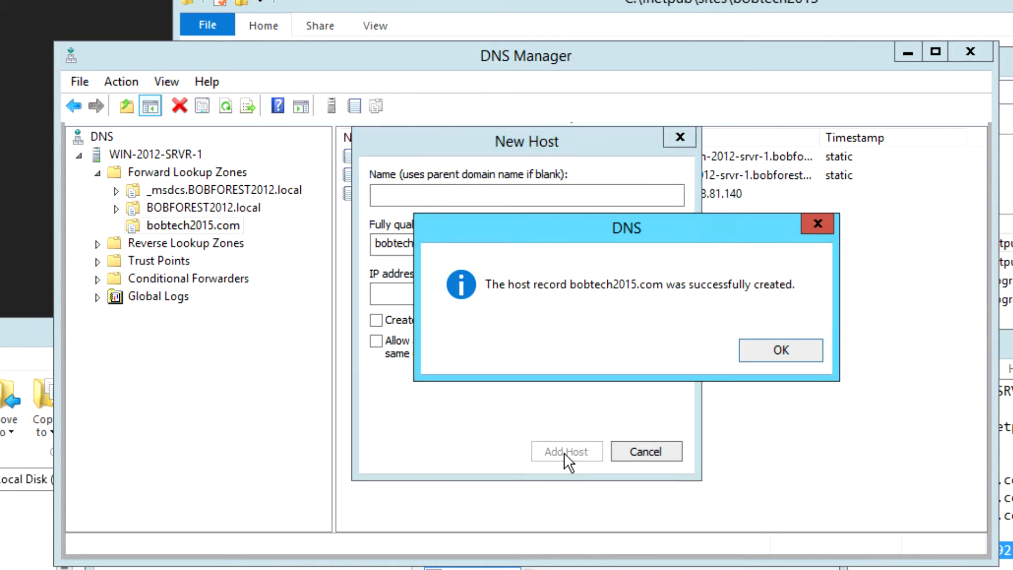
left_click(772, 349)
left_click(641, 450)
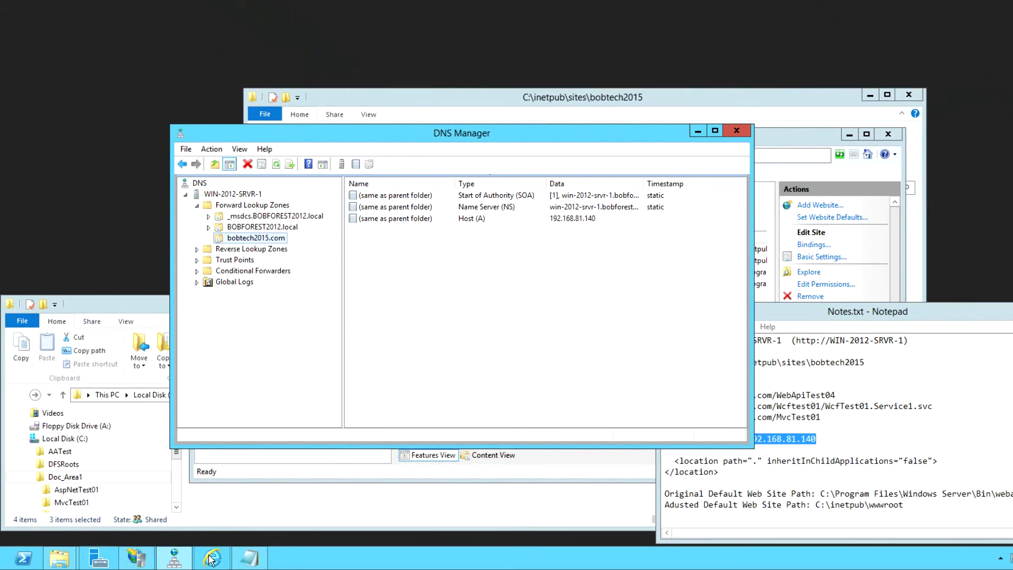
left_click(211, 558)
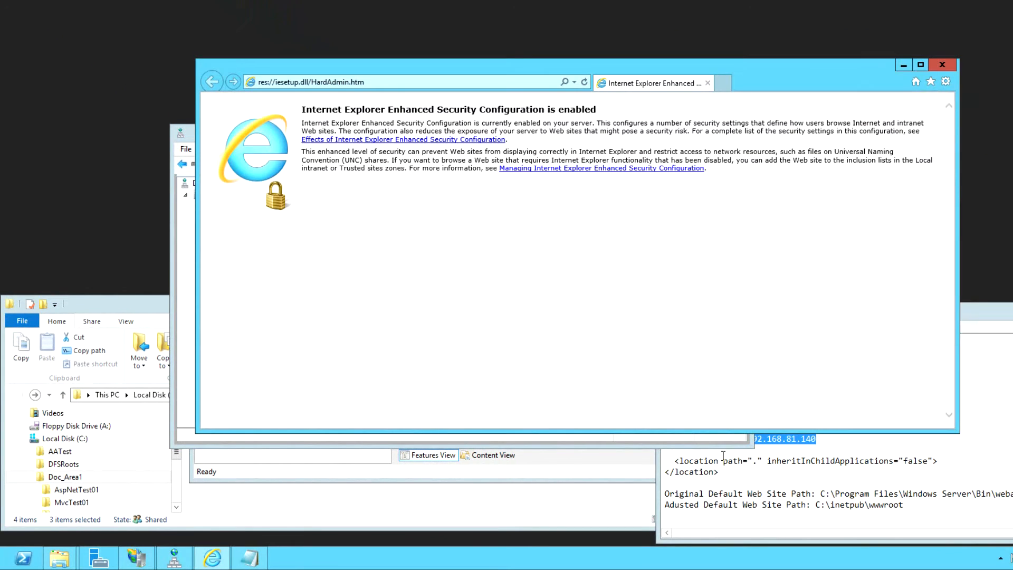
left_click(761, 481)
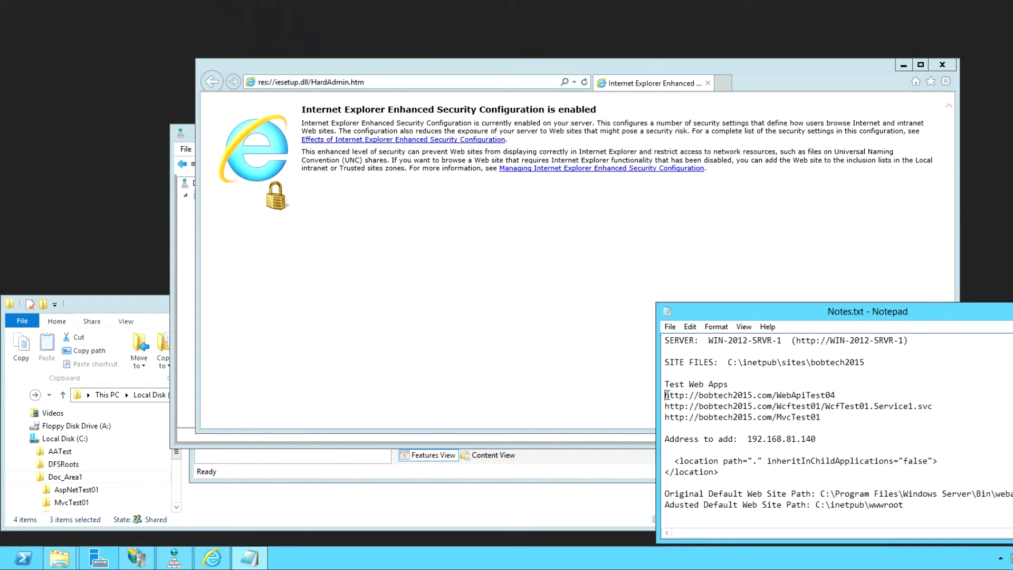
left_click_drag(667, 395, 768, 392)
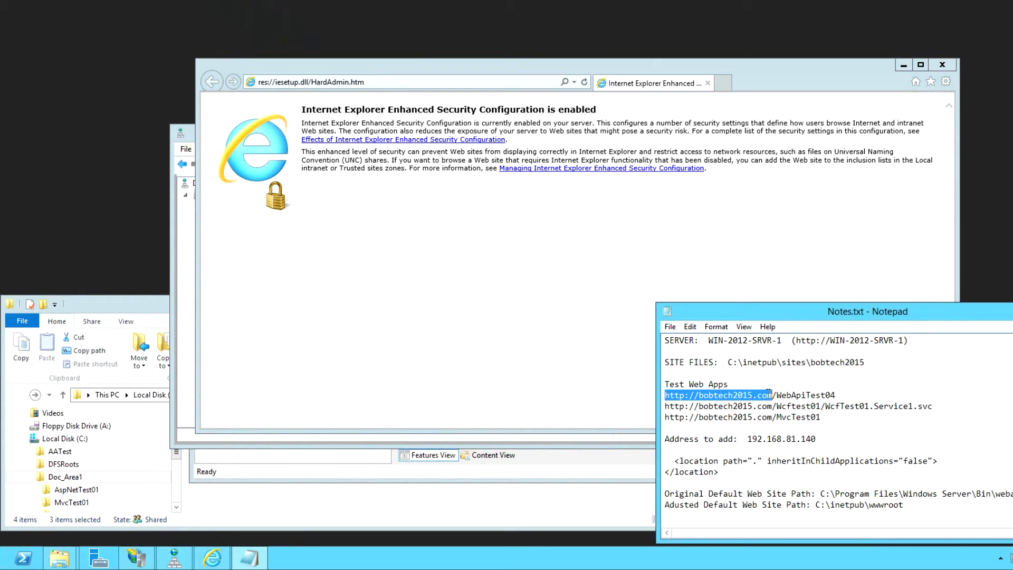
right_click(769, 393)
left_click(812, 271)
left_click(393, 83)
right_click(393, 83)
left_click(417, 125)
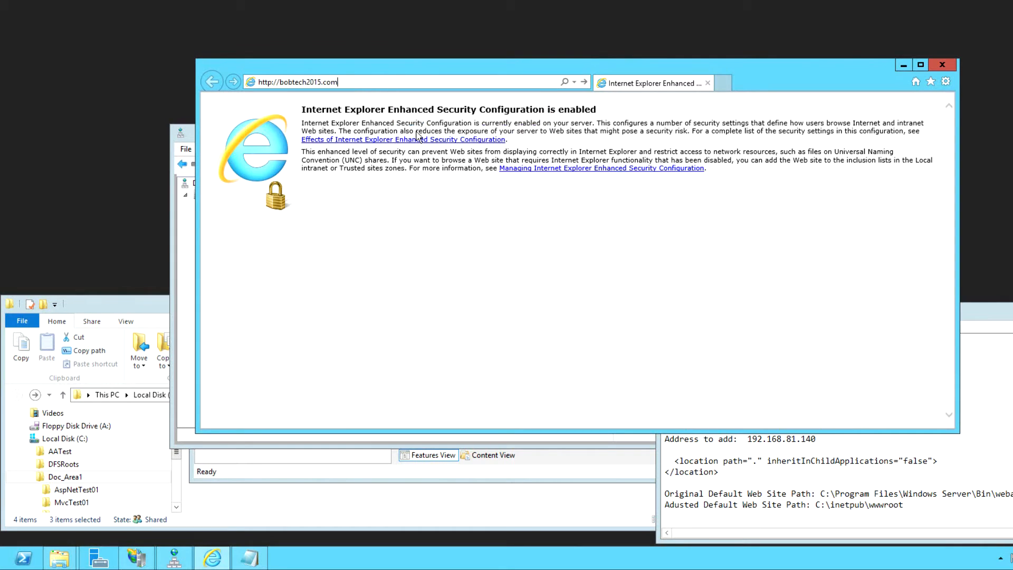
left_click(584, 82)
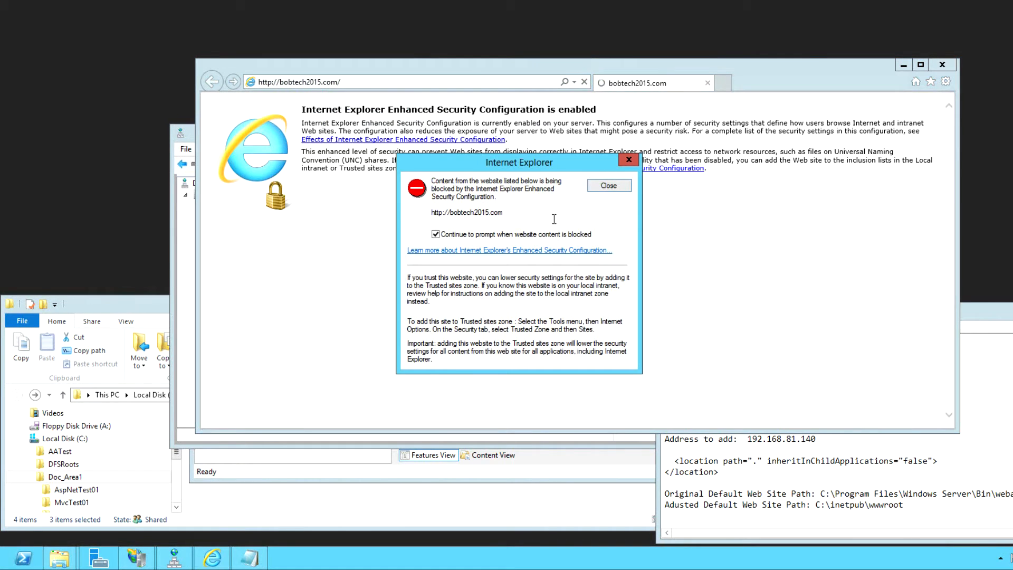
left_click(602, 185)
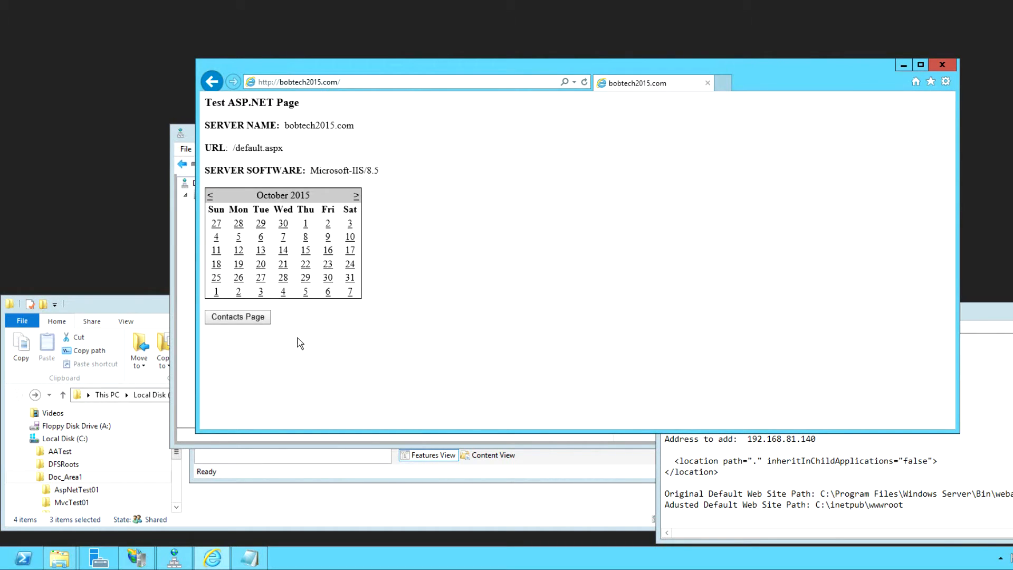
- Check the Contacts page, return to the Test ASP.NET page, then switch back to IIS Manager
left_click(246, 324)
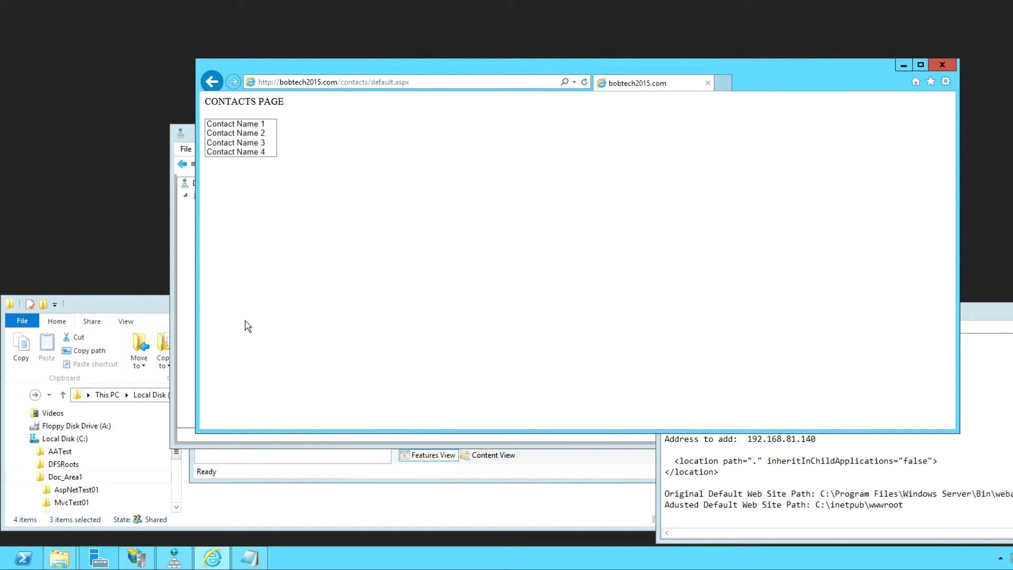
left_click(214, 82)
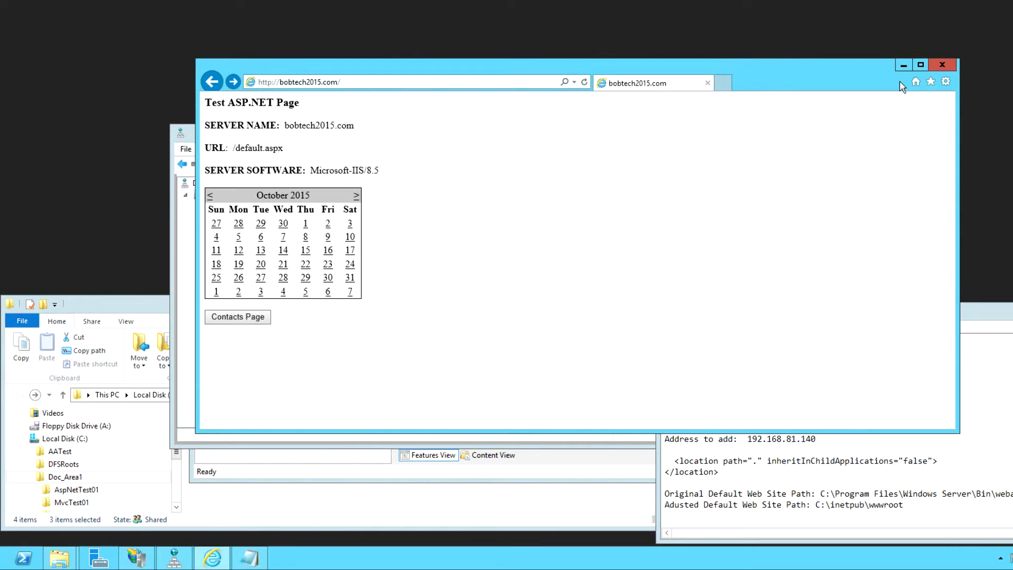
left_click(432, 82)
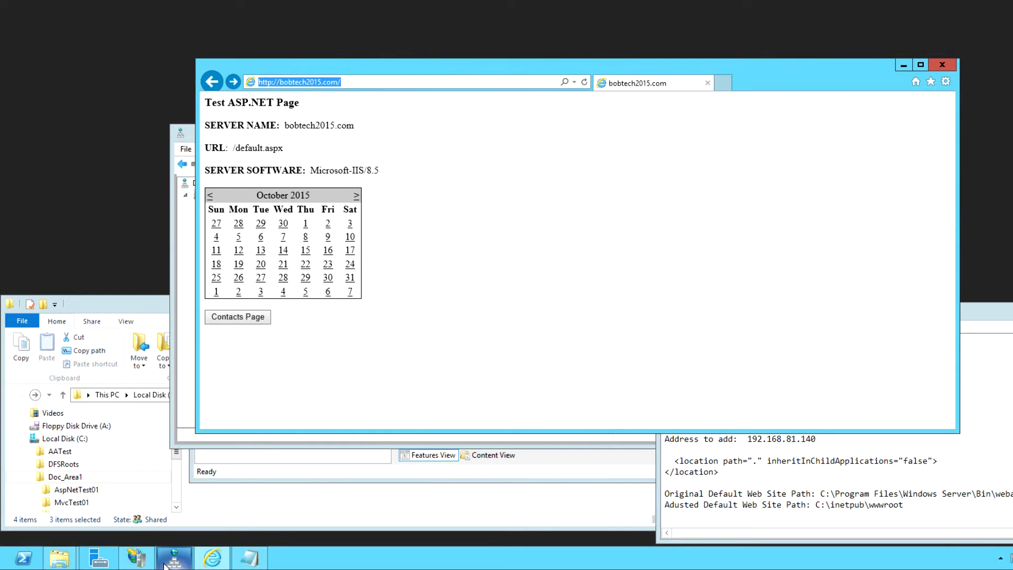
left_click(149, 515)
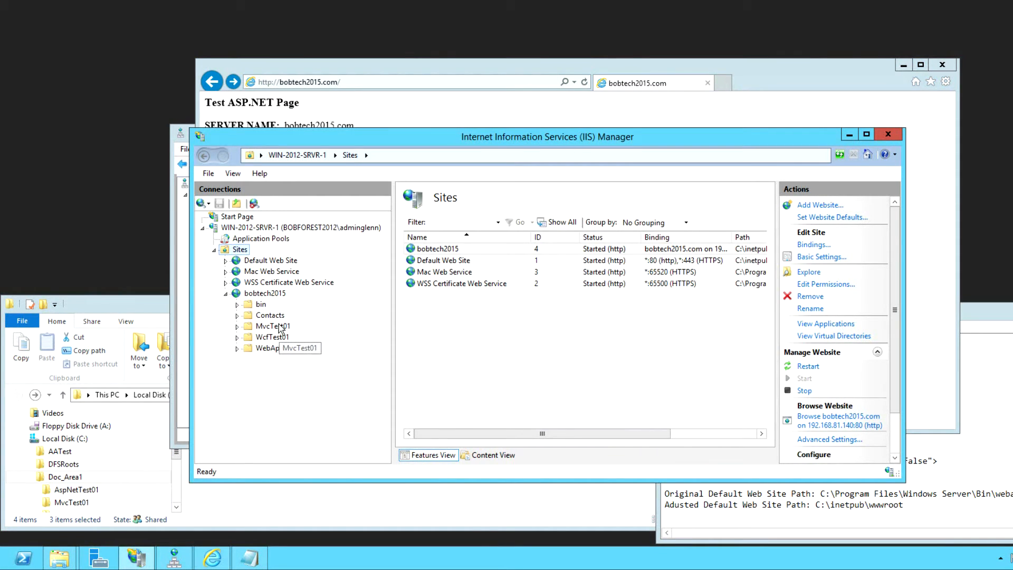
- Copy the WebApiTest04 URL from Notes.txt into Internet Explorer and load it, showing a Configuration Error
left_click(743, 505)
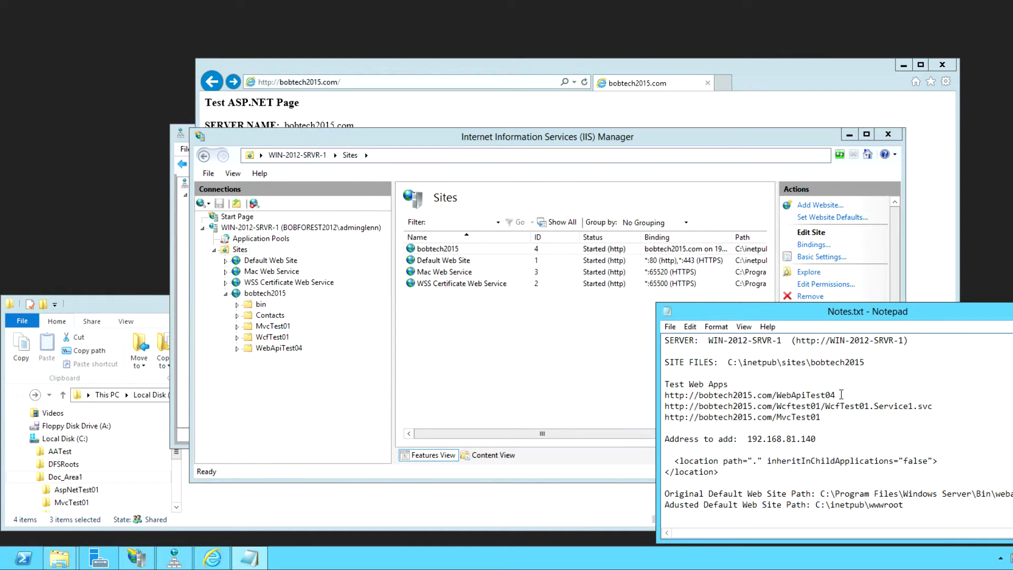
left_click_drag(842, 395, 665, 395)
right_click(683, 394)
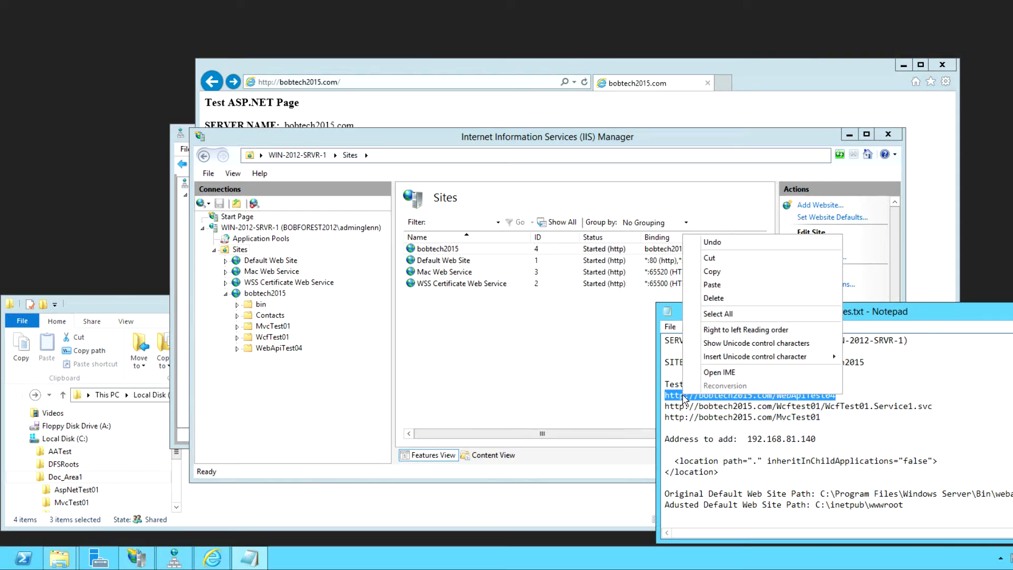
left_click(714, 271)
left_click(333, 72)
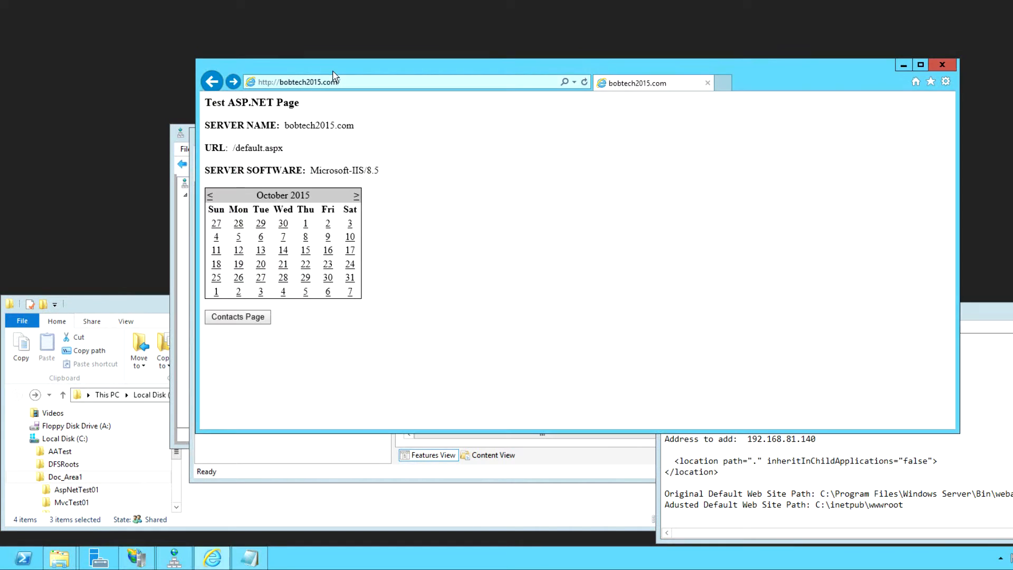
left_click(341, 82)
right_click(323, 80)
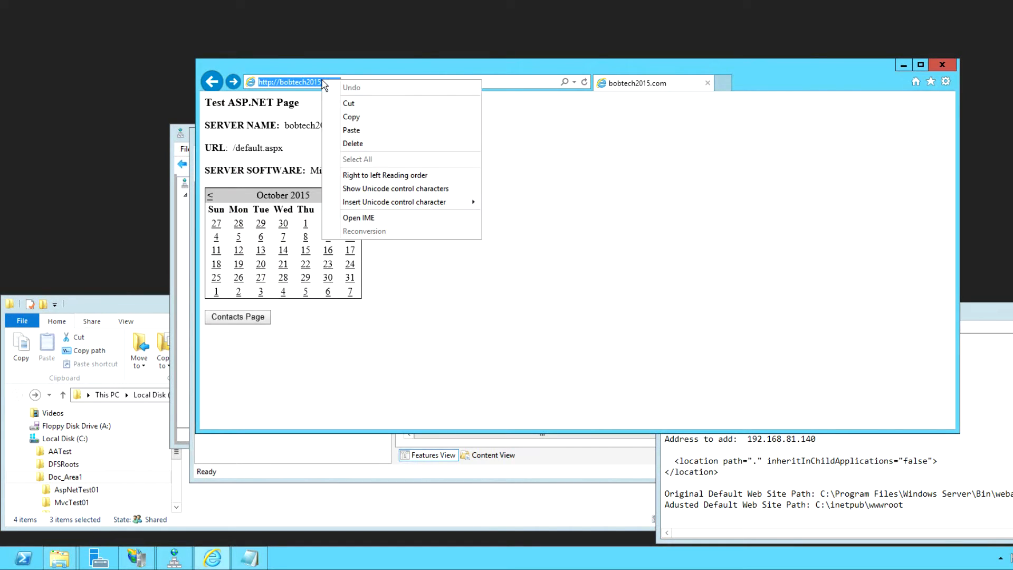
left_click(351, 131)
left_click(584, 82)
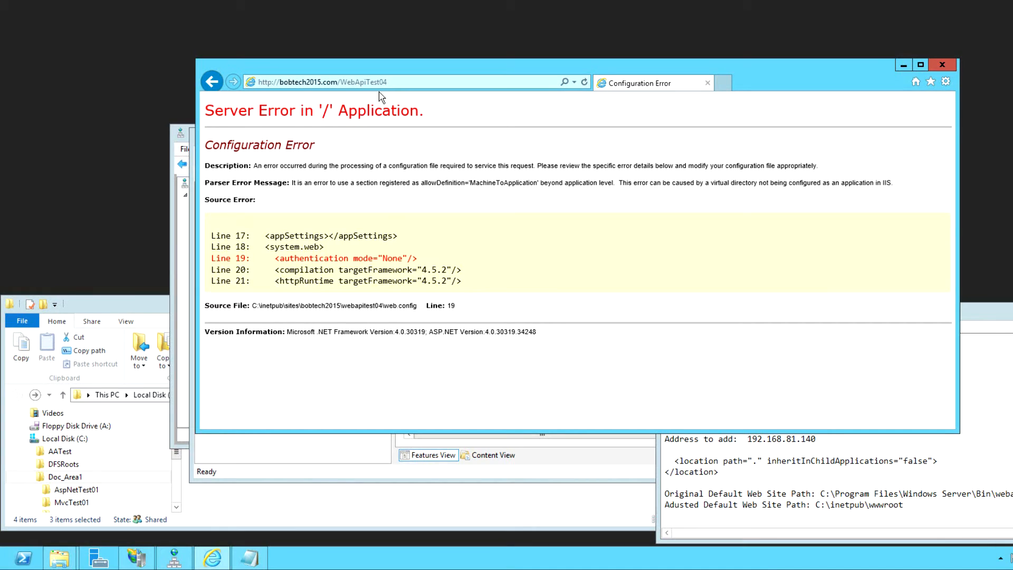
- Convert the MvcTest01 and WcfTest01 folders under bobtech2015 into applications
mouse_move(131, 566)
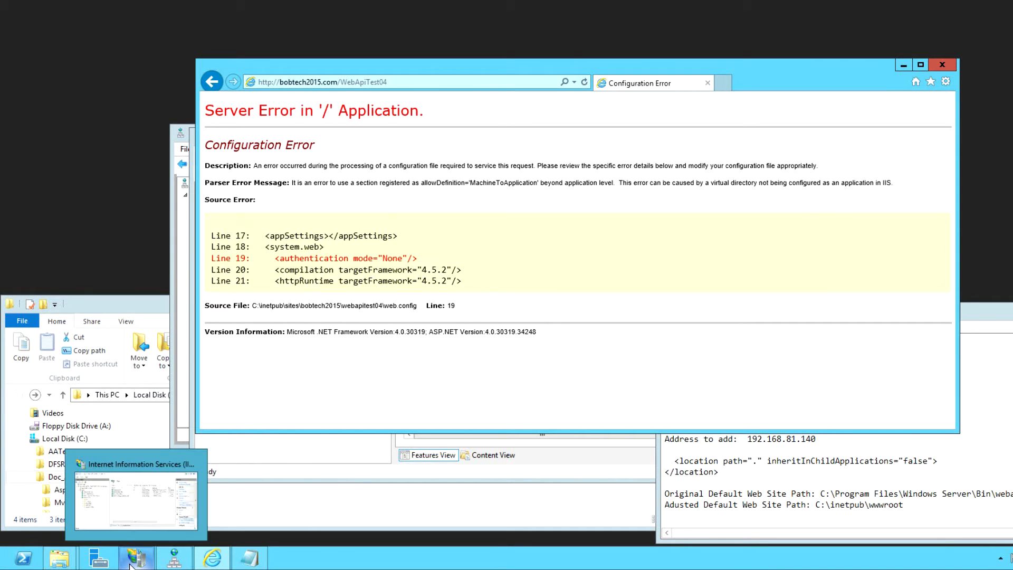
left_click(136, 504)
left_click(263, 327)
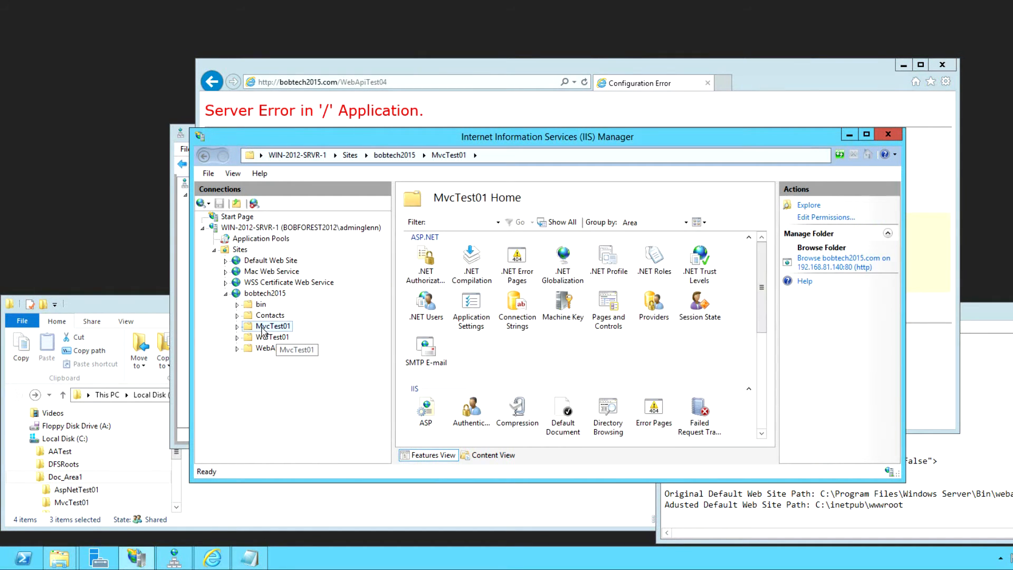
right_click(263, 330)
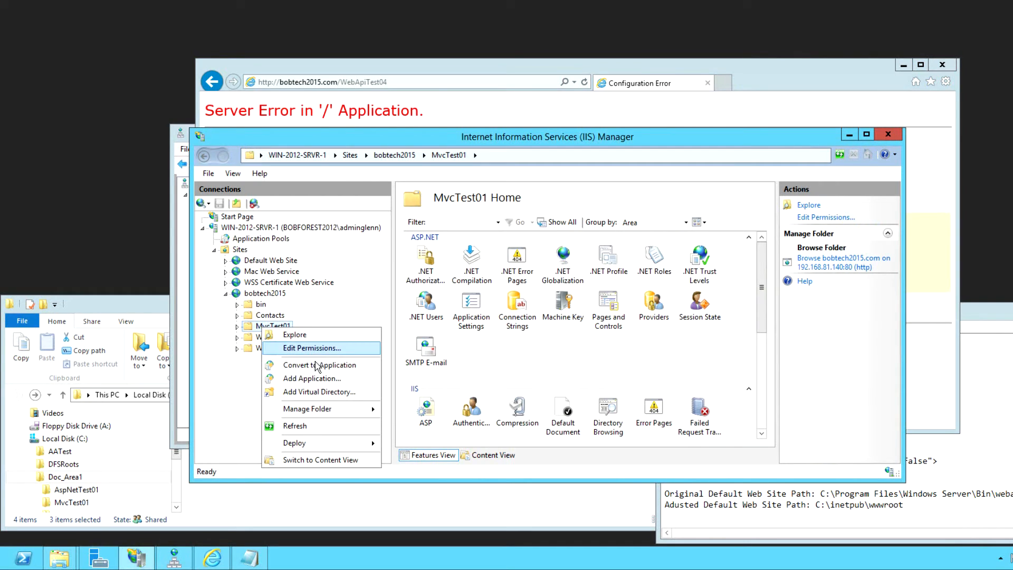
left_click(334, 370)
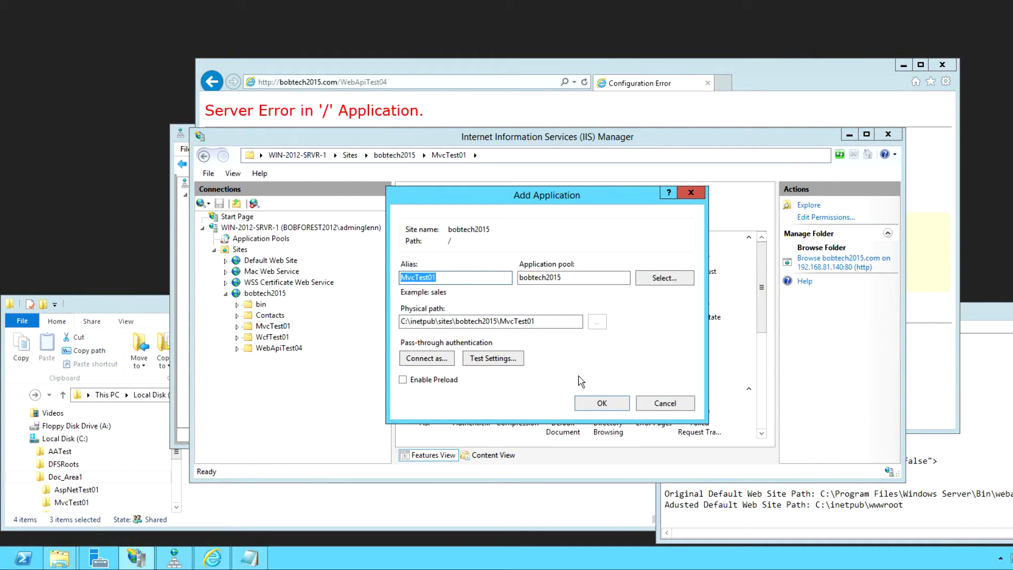
left_click(601, 404)
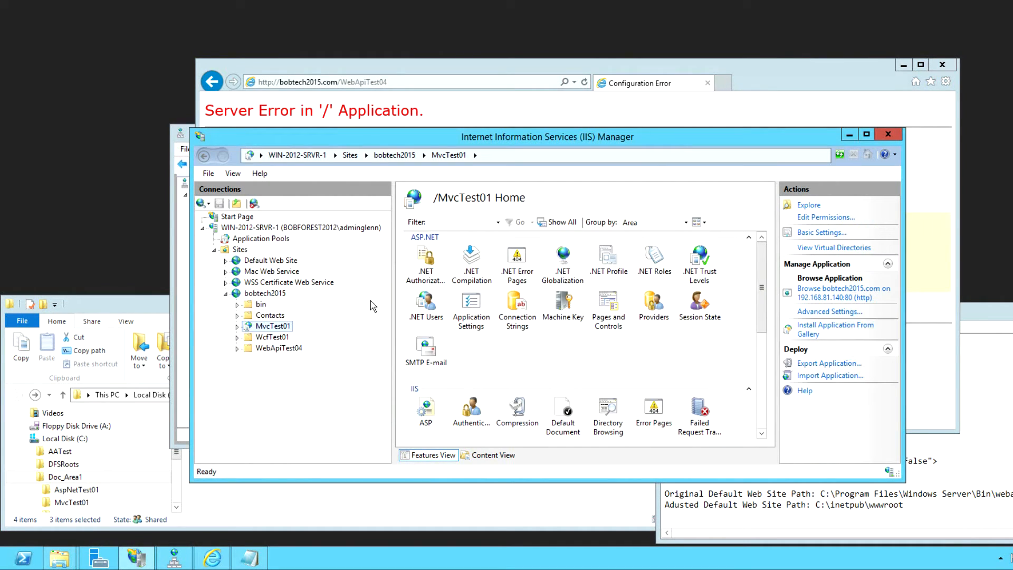
right_click(274, 340)
left_click(317, 378)
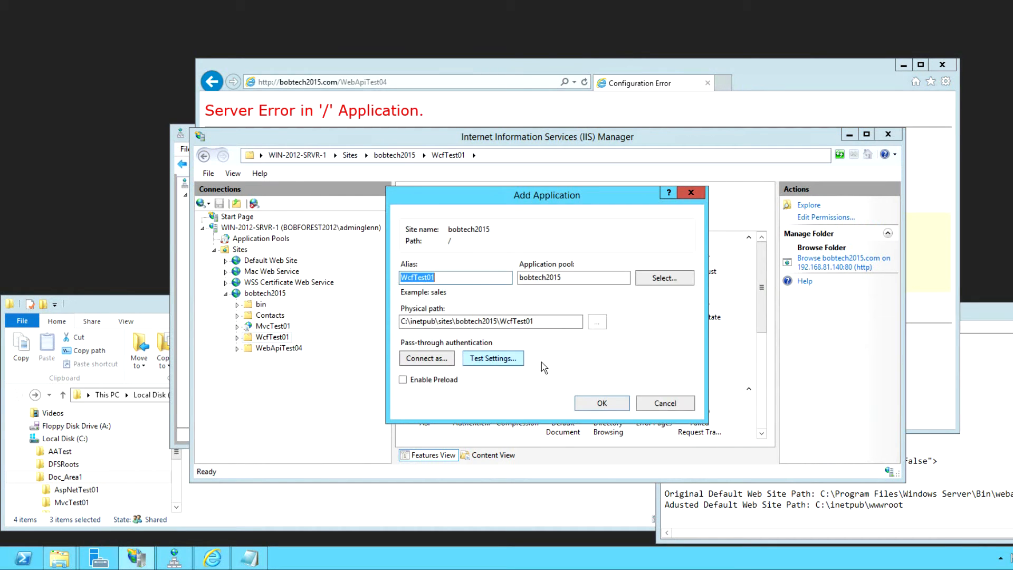
left_click(601, 404)
- Convert the WebApiTest04 folder into an application and return to the browser's error page
right_click(278, 351)
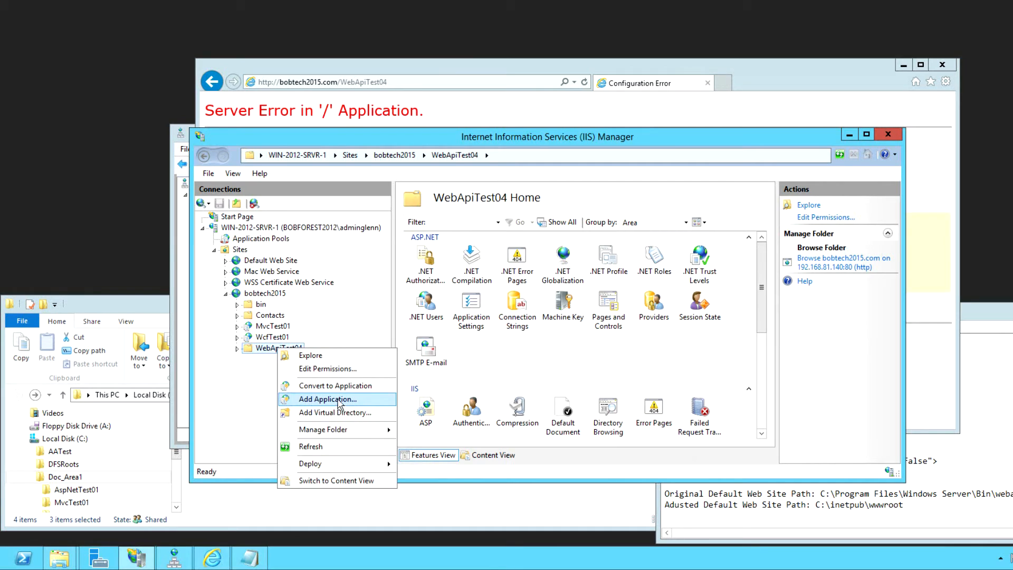
left_click(338, 387)
left_click(602, 403)
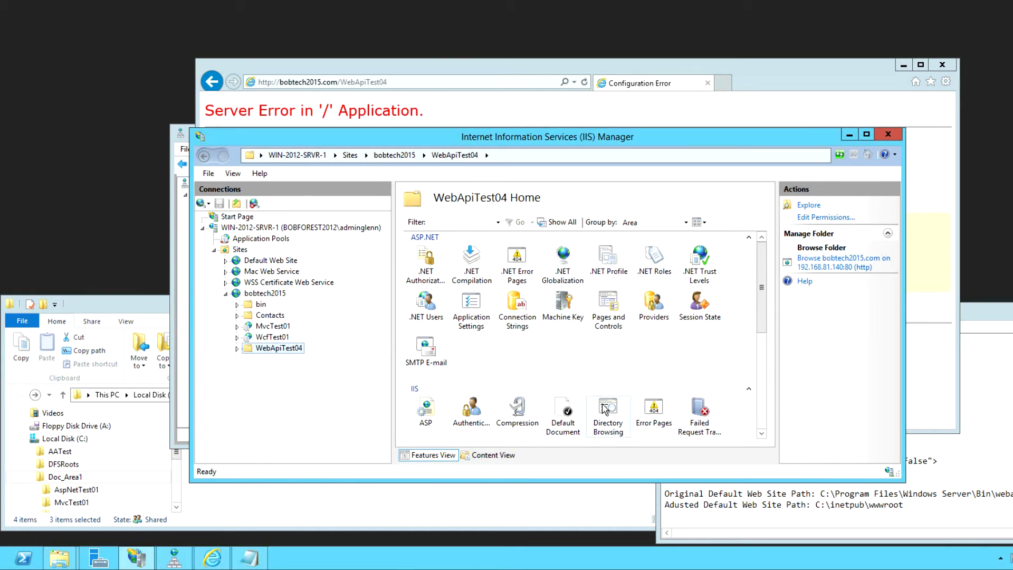
mouse_move(213, 563)
left_click(212, 494)
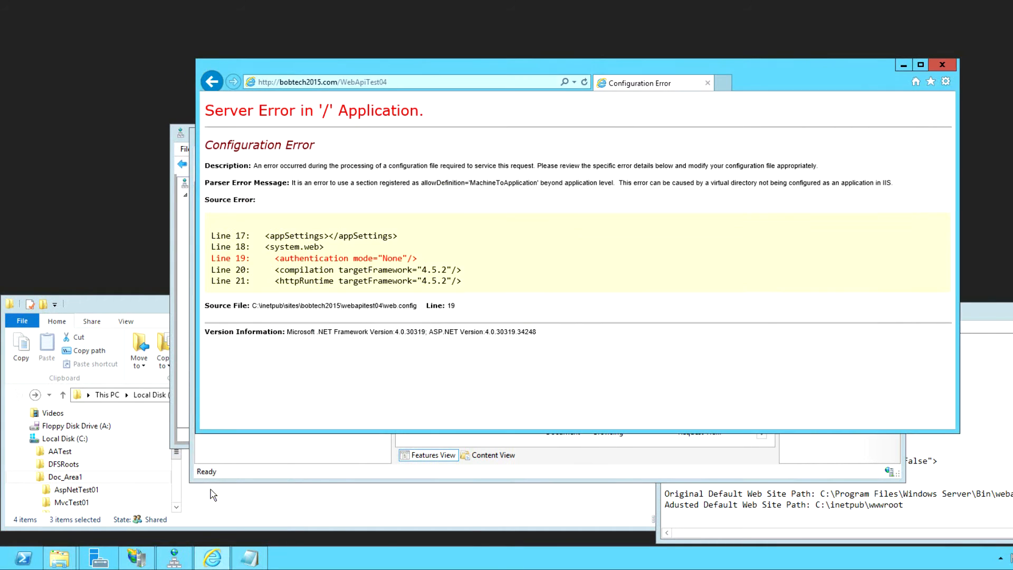
- Reload WebApiTest04 and open its API help page for GET api/Account/UserInfo
left_click(585, 83)
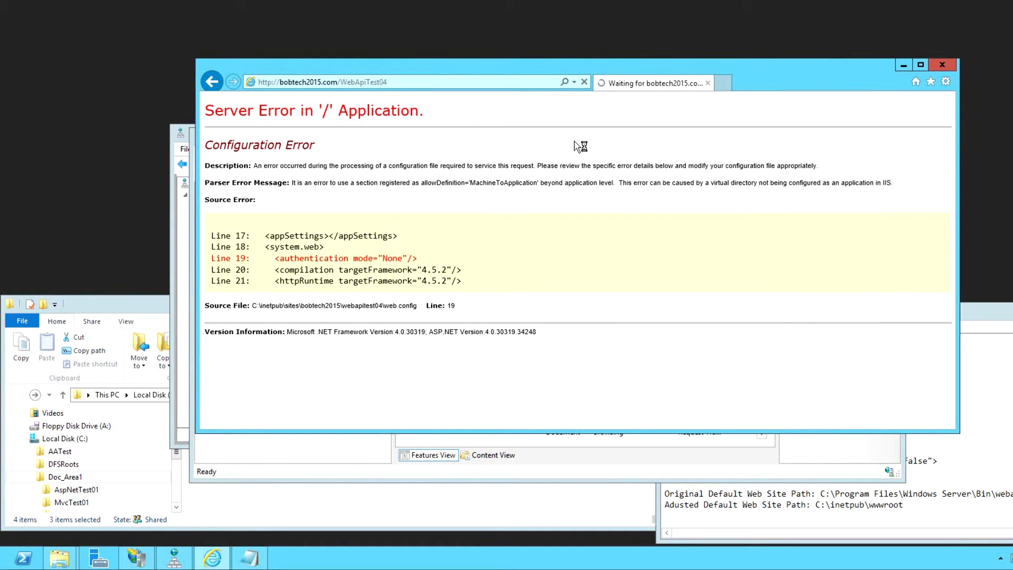
left_click(601, 188)
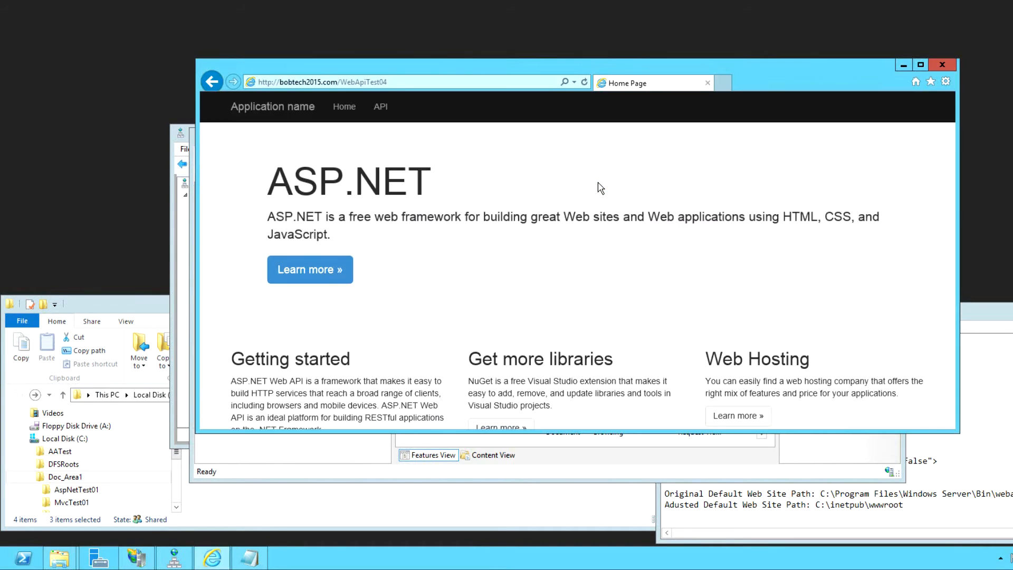
left_click(377, 109)
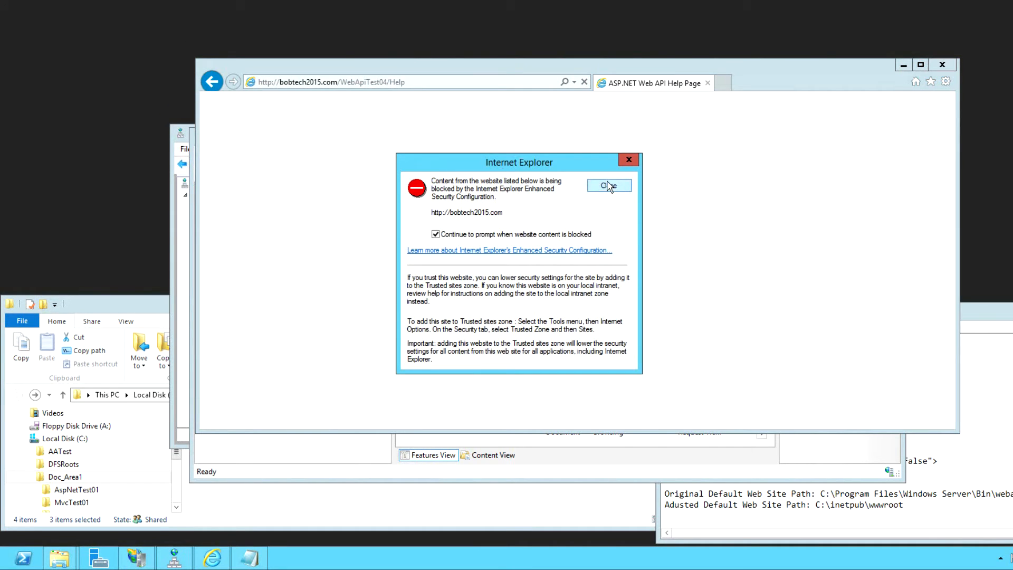
left_click(608, 185)
left_click(269, 277)
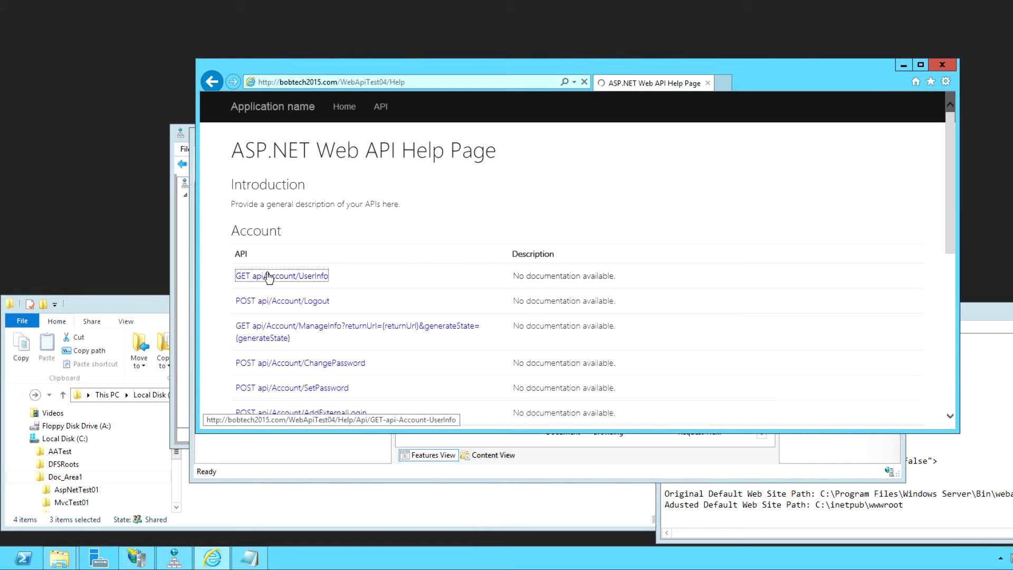
left_click(596, 188)
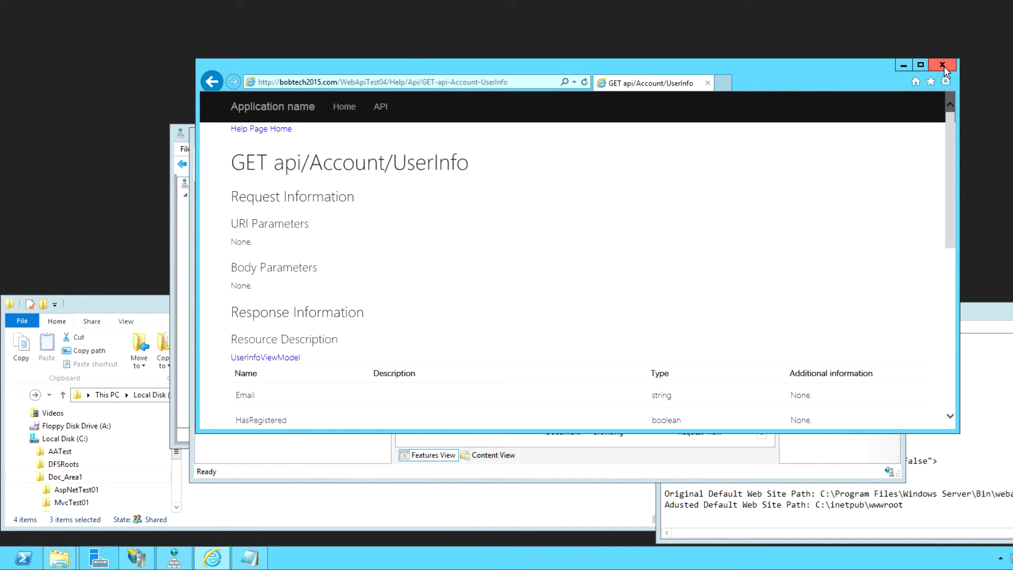
left_click(771, 503)
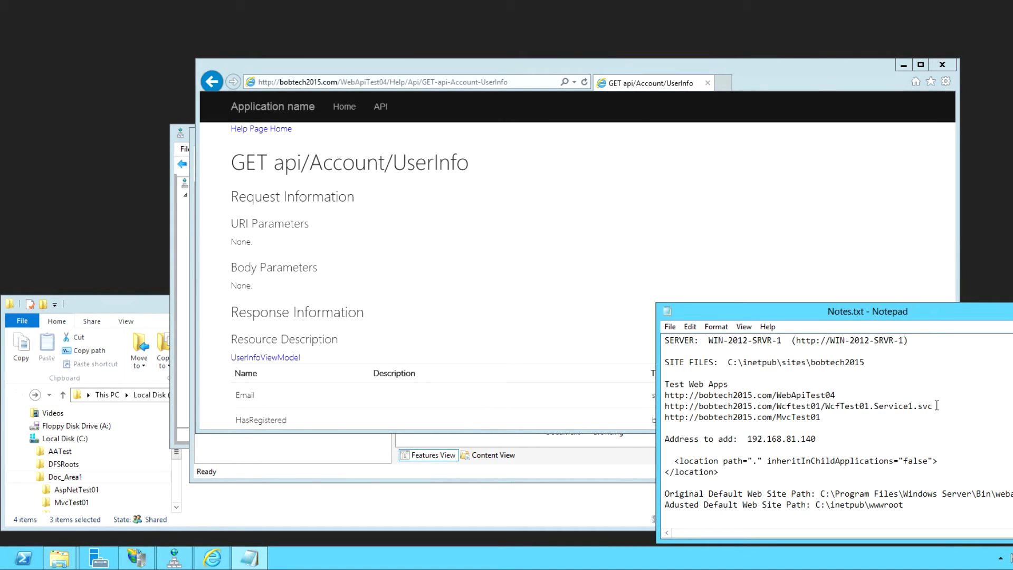
- Load the WcfTest01 Service1.svc URL from Notes.txt in Internet Explorer, producing a CodeDom configuration error
left_click_drag(937, 405, 664, 407)
right_click(684, 407)
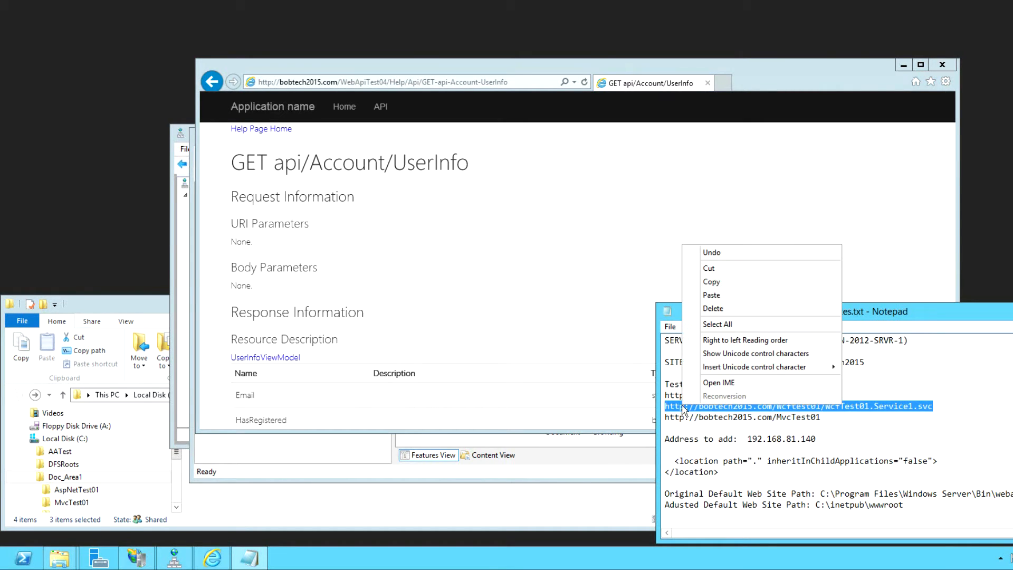
left_click(710, 281)
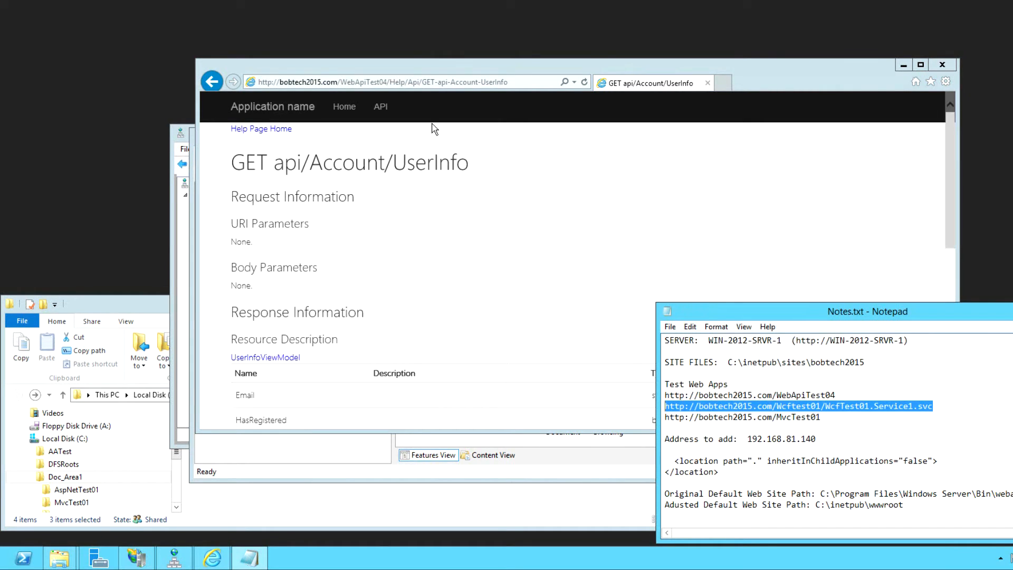
left_click(490, 82)
right_click(454, 82)
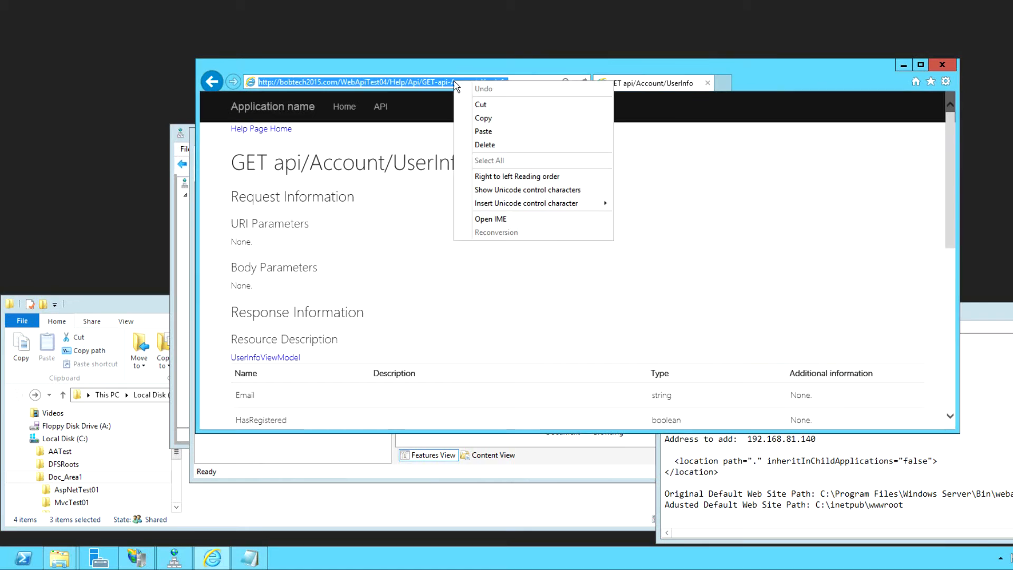
left_click(483, 132)
left_click(584, 83)
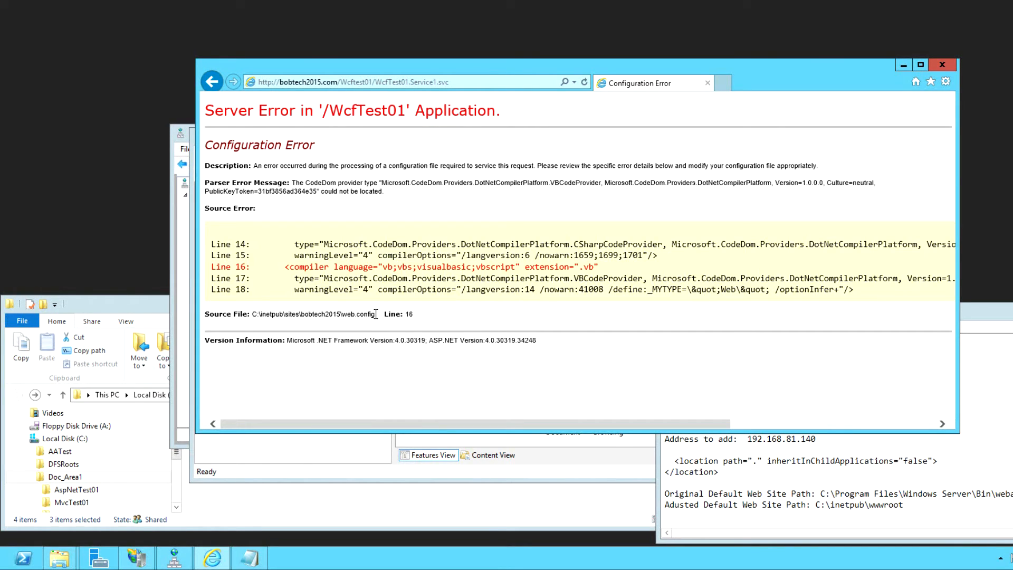
- Note the bobtech2015 web.config path in the error and open C:\inetpub in a new Explorer window
mouse_move(375, 314)
left_mouse_down()
mouse_move(247, 314)
mouse_move(371, 316)
left_mouse_up()
mouse_move(375, 314)
left_mouse_down()
mouse_move(301, 314)
mouse_move(381, 311)
left_mouse_up()
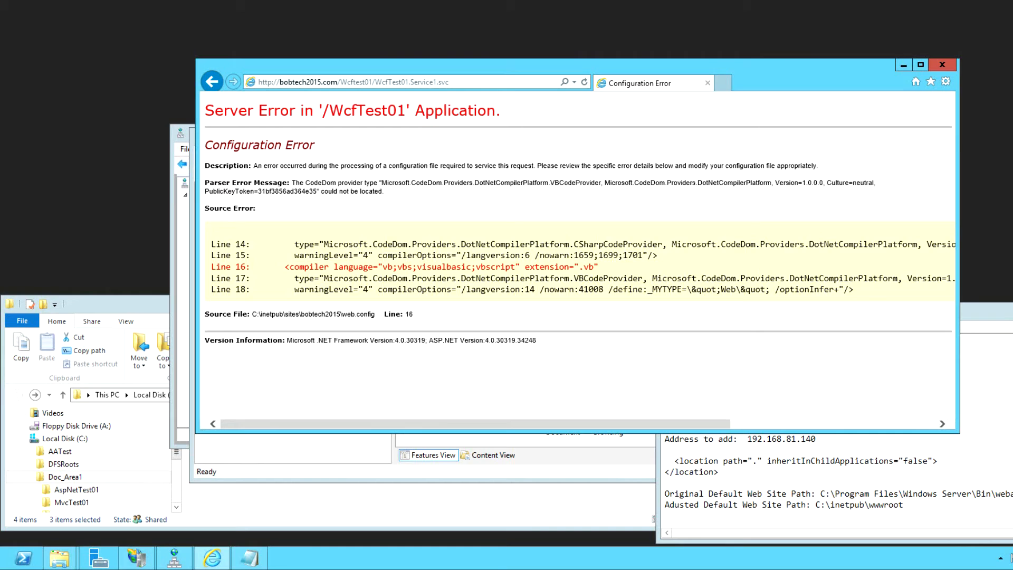
right_click(59, 558)
left_click(68, 449)
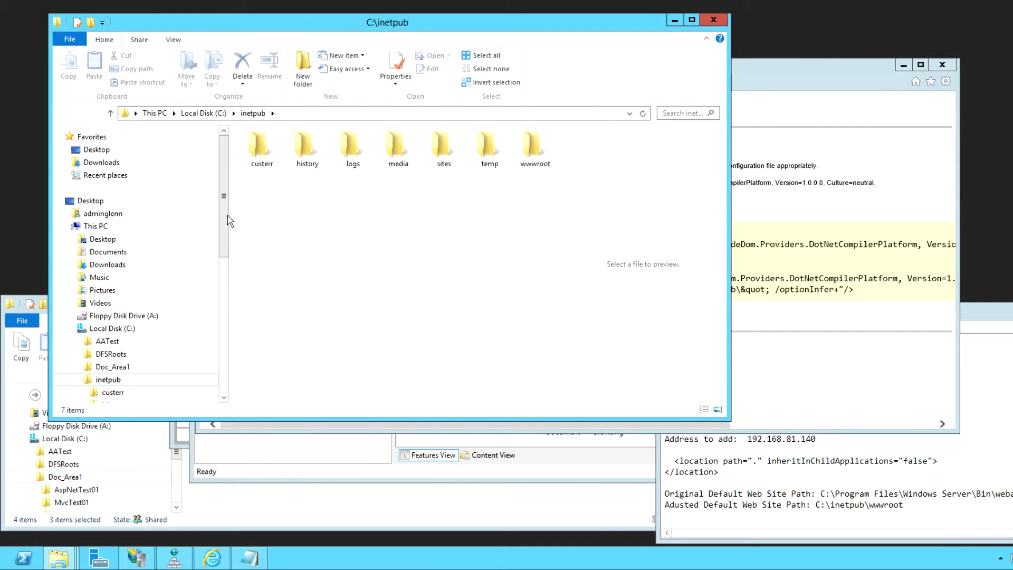
- Expand sites > bobtech2015, select its Web.config, then look at WcfTest01's Web.config
left_click_drag(224, 213, 222, 280)
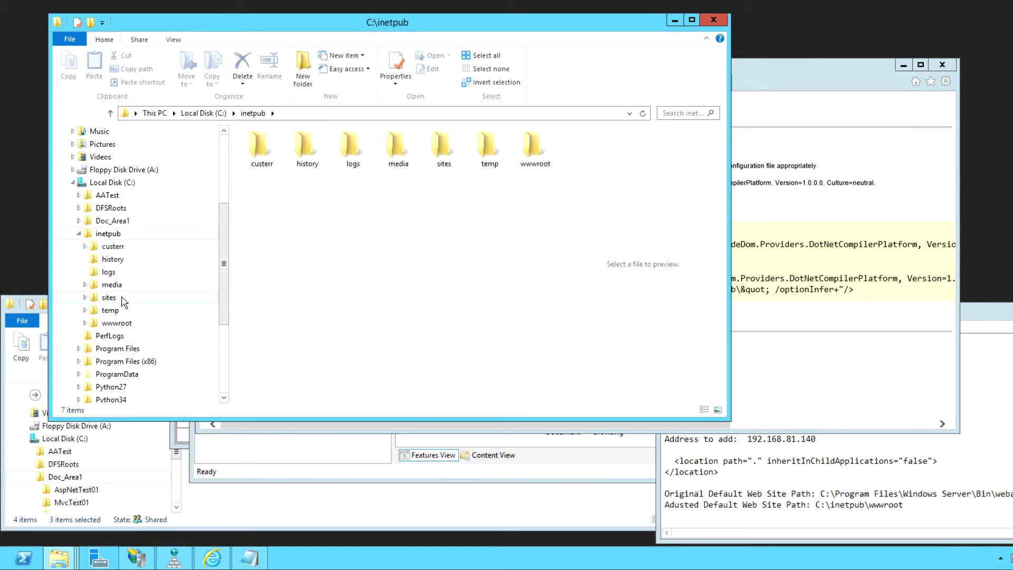
left_click(85, 298)
left_click(92, 311)
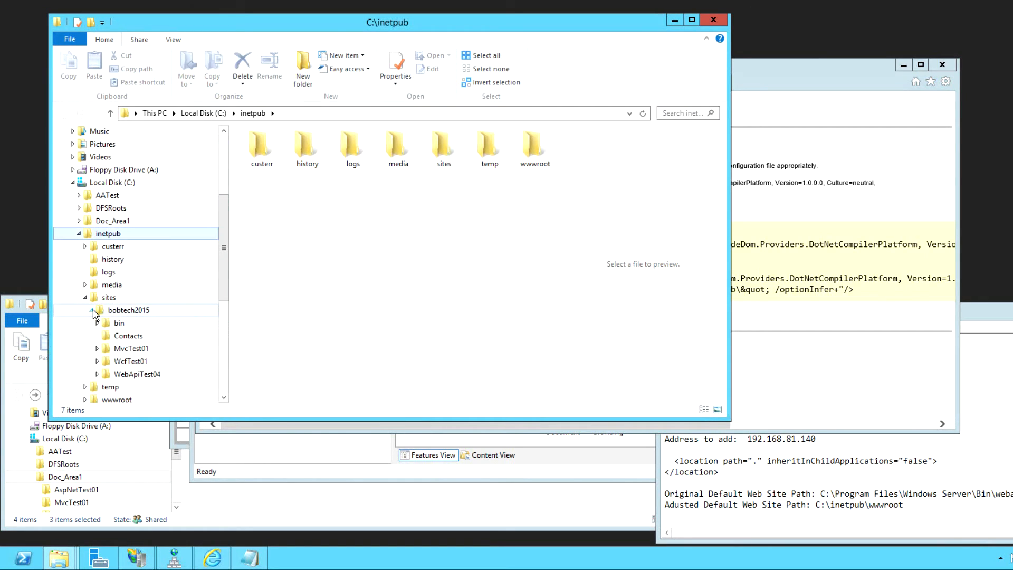
left_click(130, 314)
left_click(266, 199)
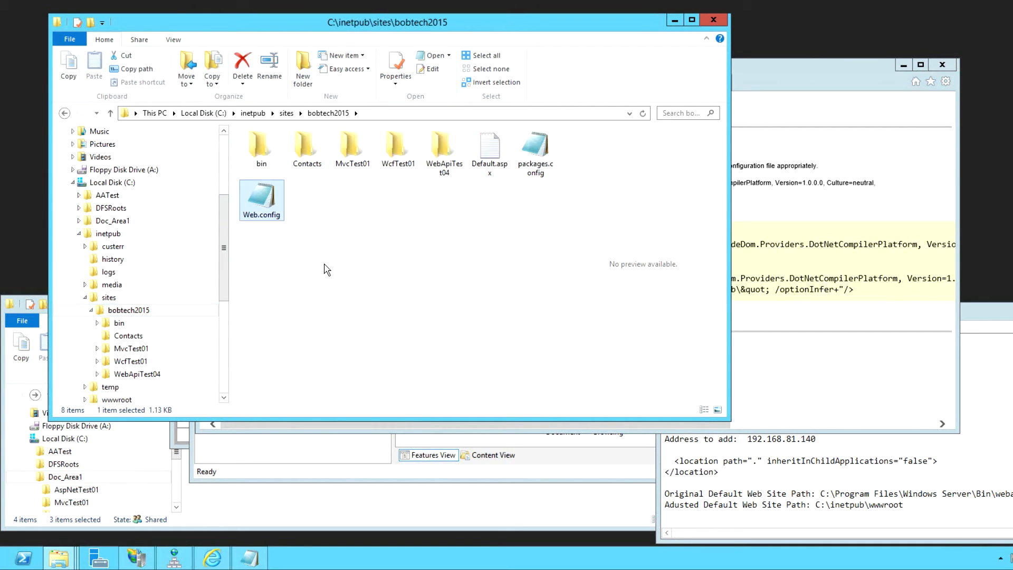
left_click(131, 361)
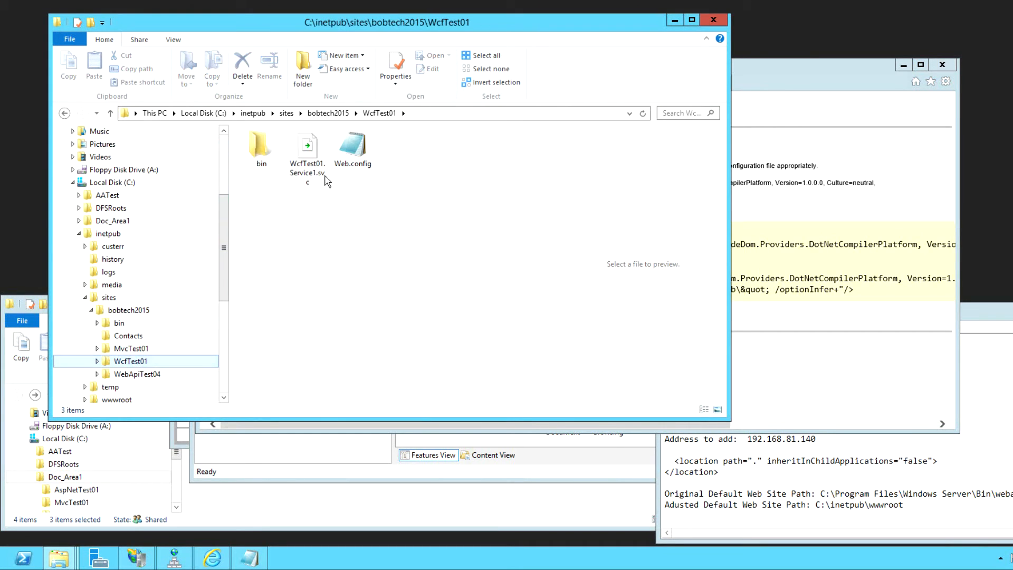
left_click(366, 148)
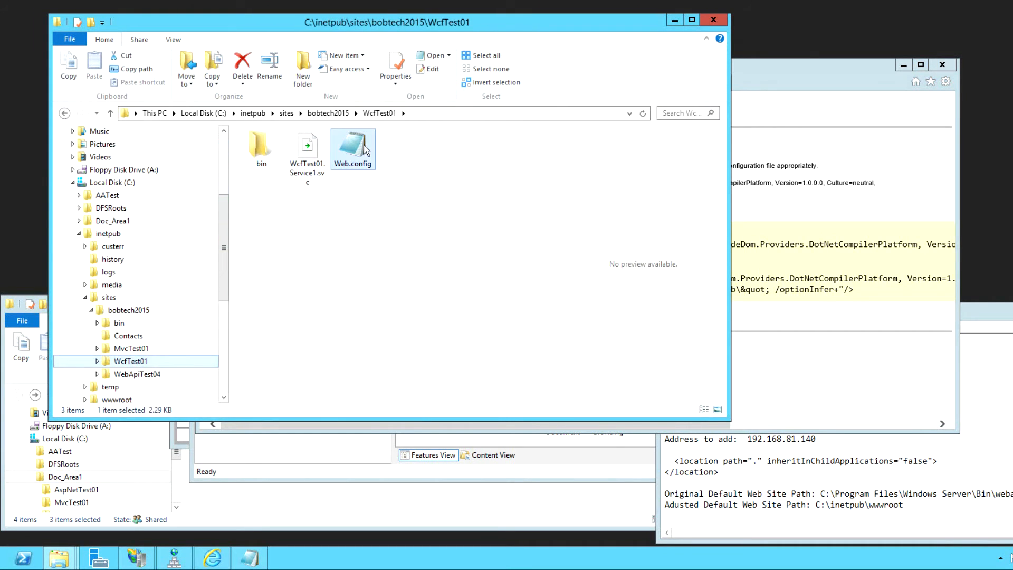
- Return to the bobtech2015 folder, select the 1.13 KB site Web.config, and open the Windows quick-link menu
left_click(128, 312)
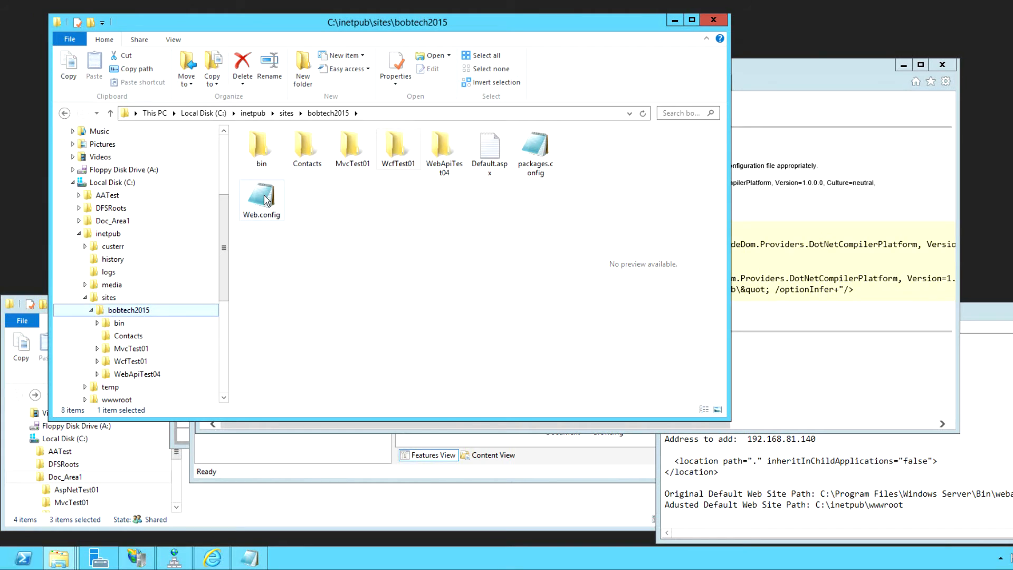
left_click(264, 216)
scroll(174, 327, "up", 5)
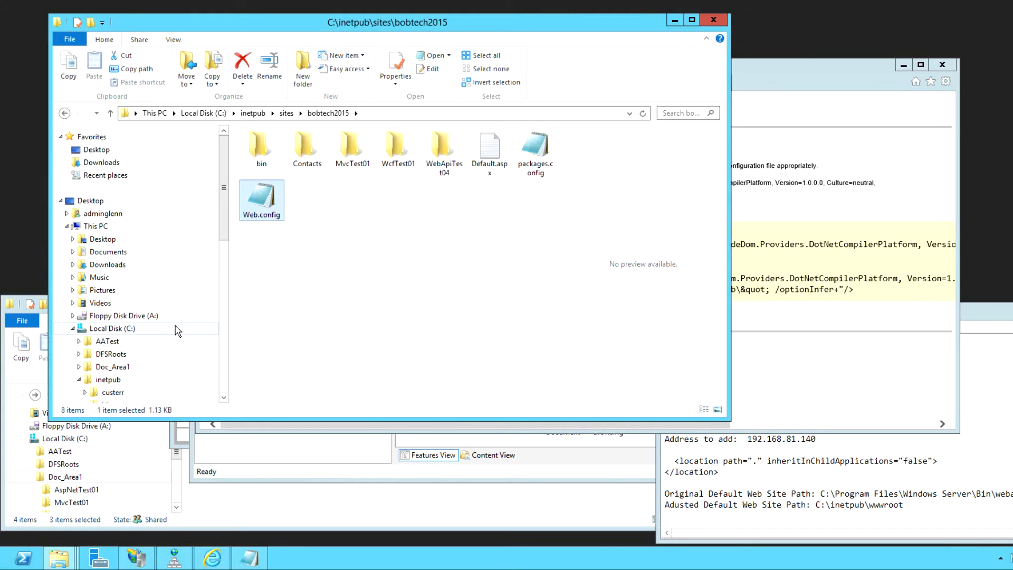
right_click(263, 195)
left_click(430, 195)
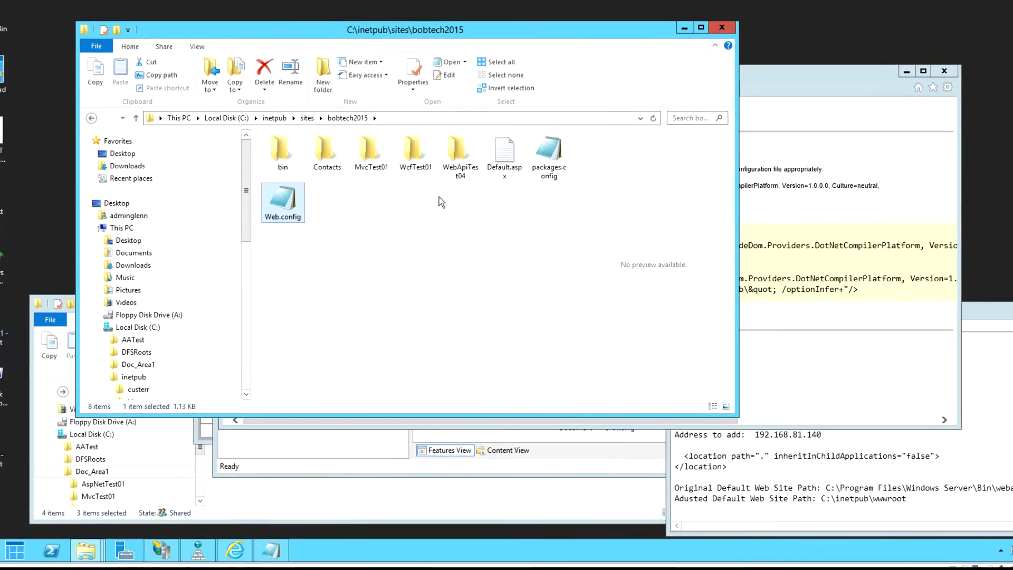
right_click(15, 551)
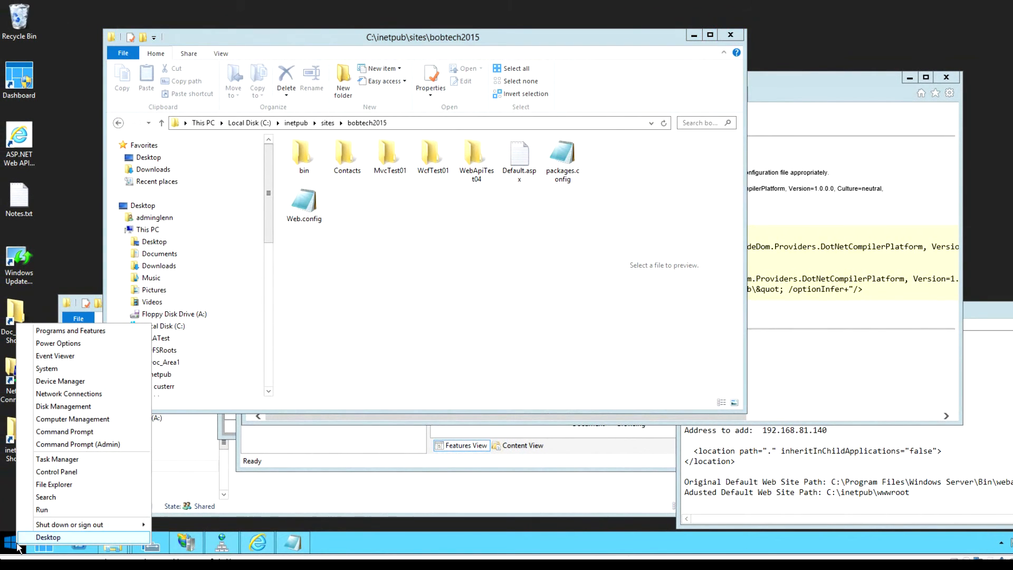
- Launch Notepad from an administrator Command Prompt
left_click(85, 444)
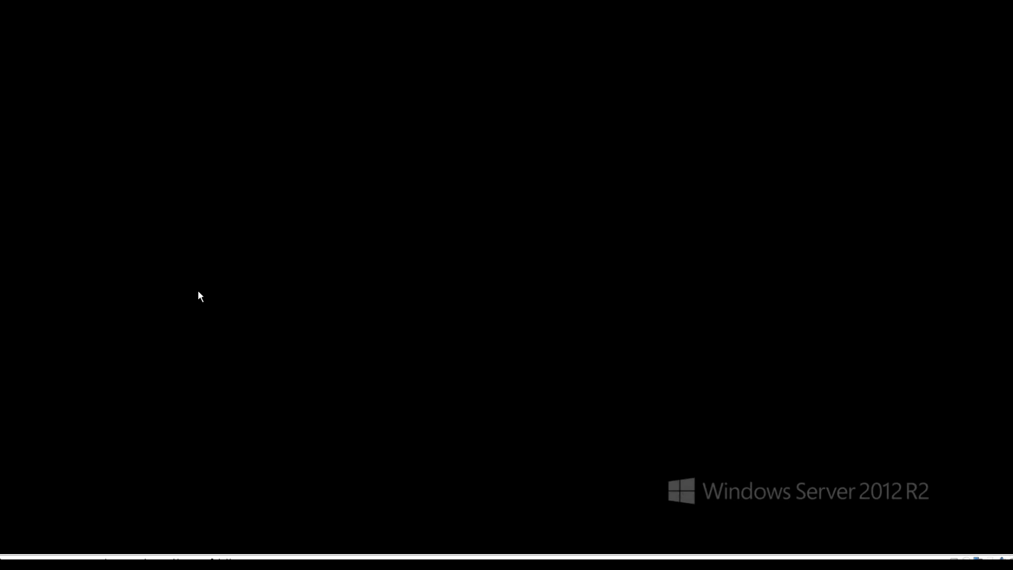
left_click(594, 287)
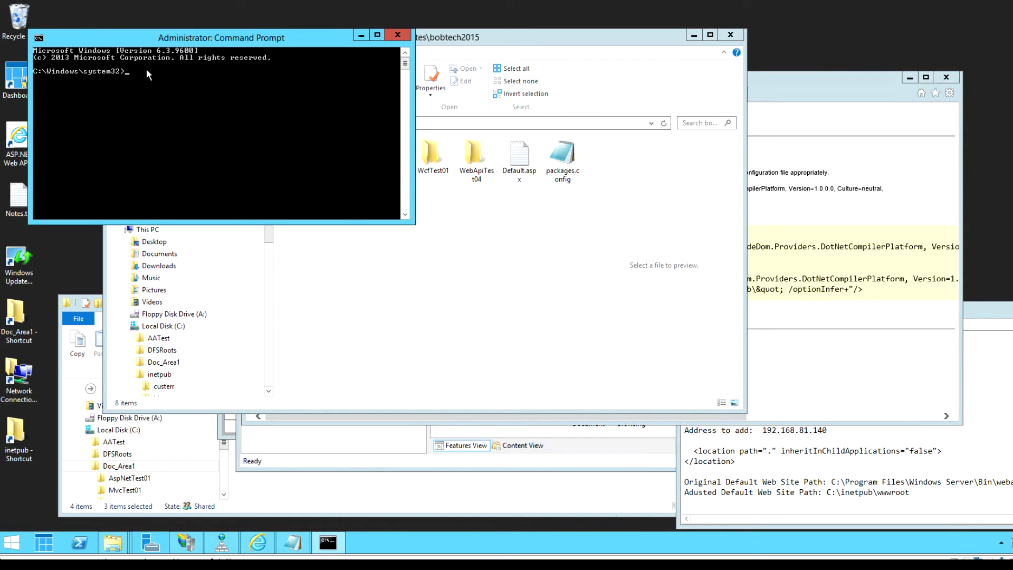
type("notepad")
key("Return")
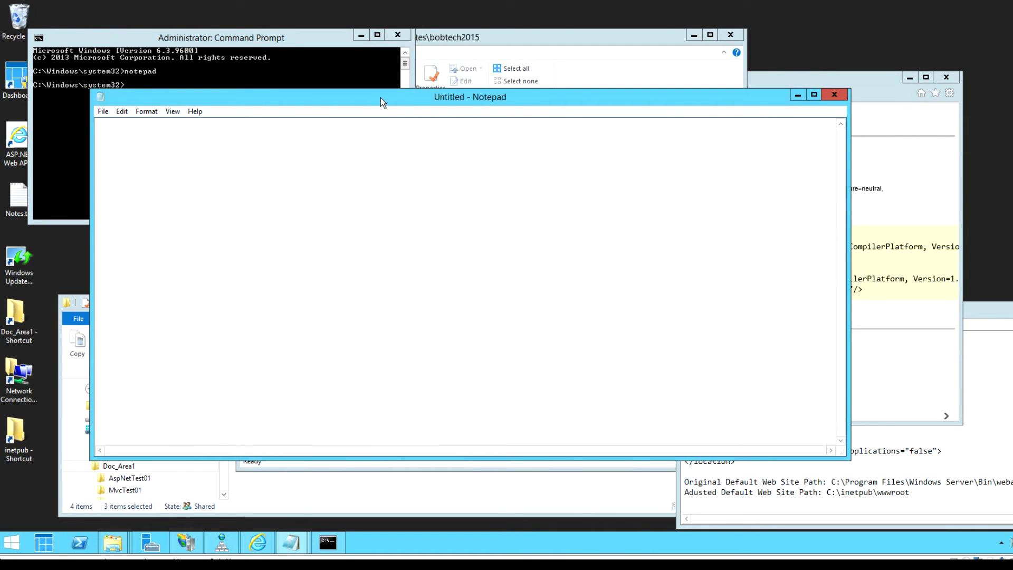
- Open bobtech2015's Web.config in Notepad using the All Files (*.*) filter
left_click(103, 111)
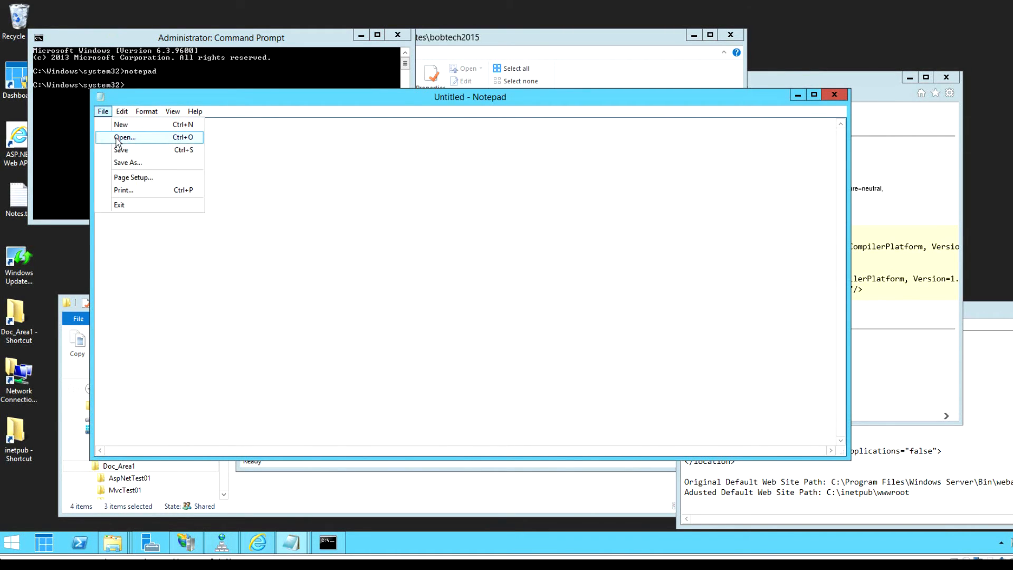
left_click(118, 136)
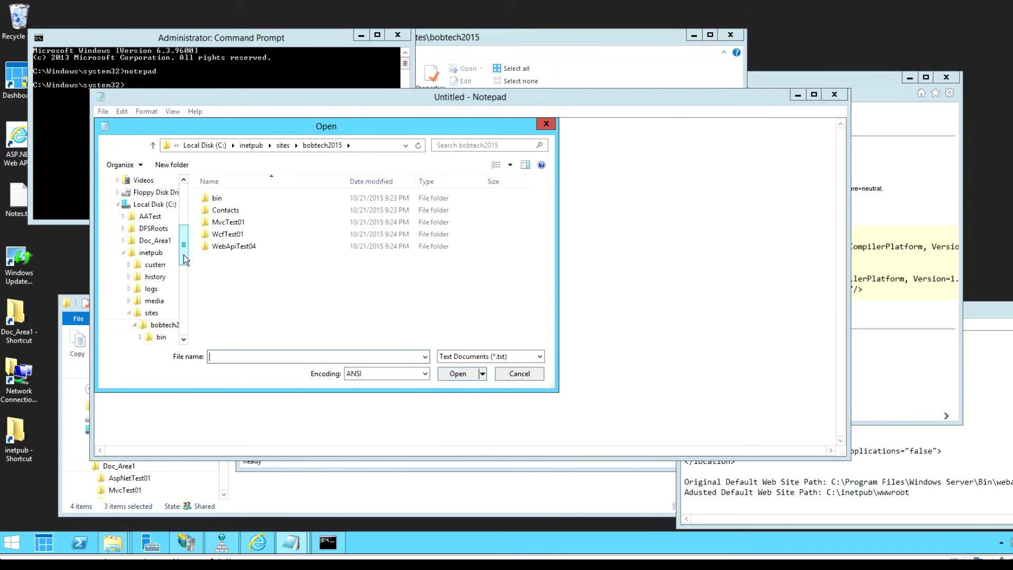
scroll(183, 248, "down", 2)
left_click(158, 254)
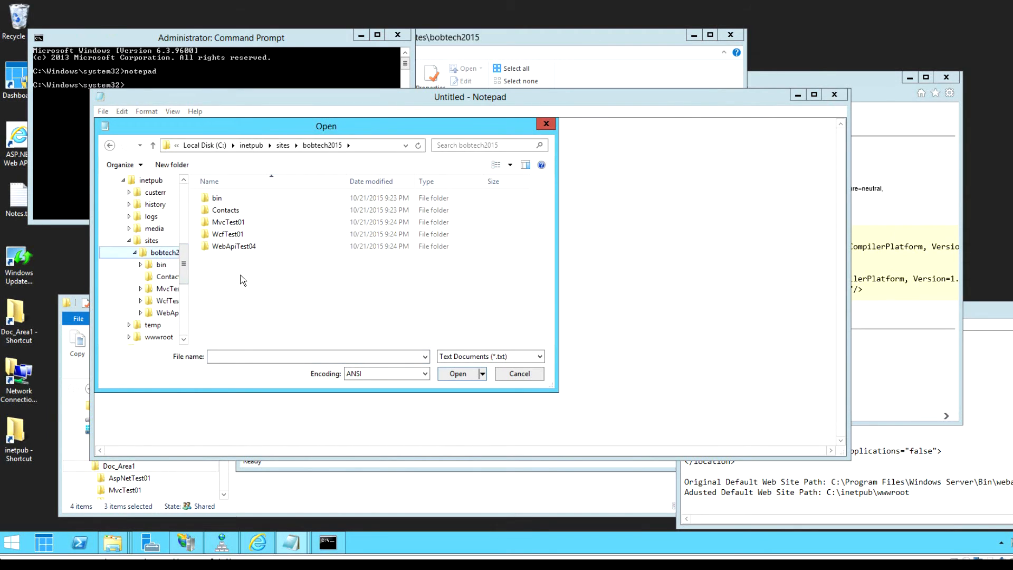
left_click(527, 356)
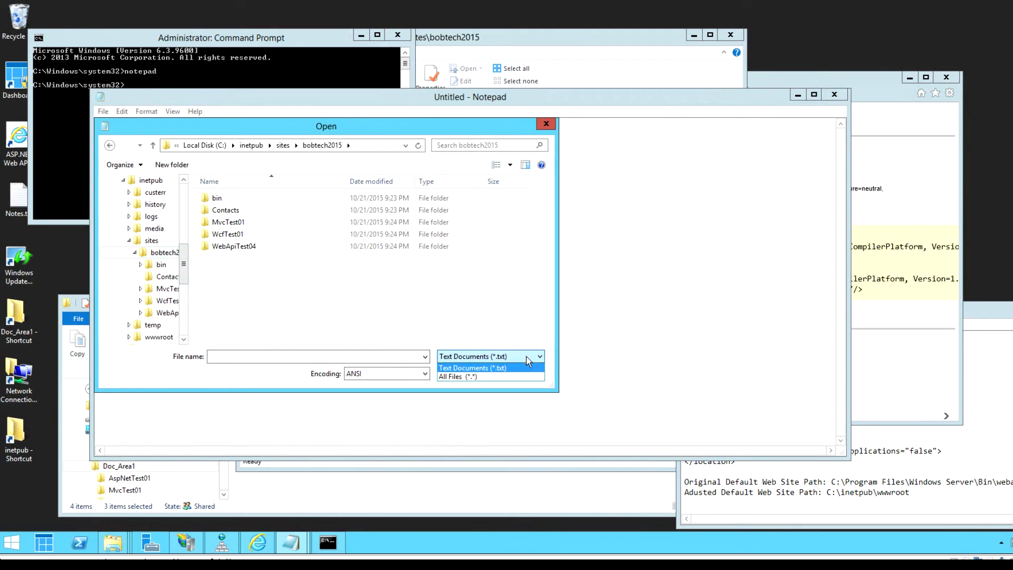
left_click(480, 375)
double_click(227, 284)
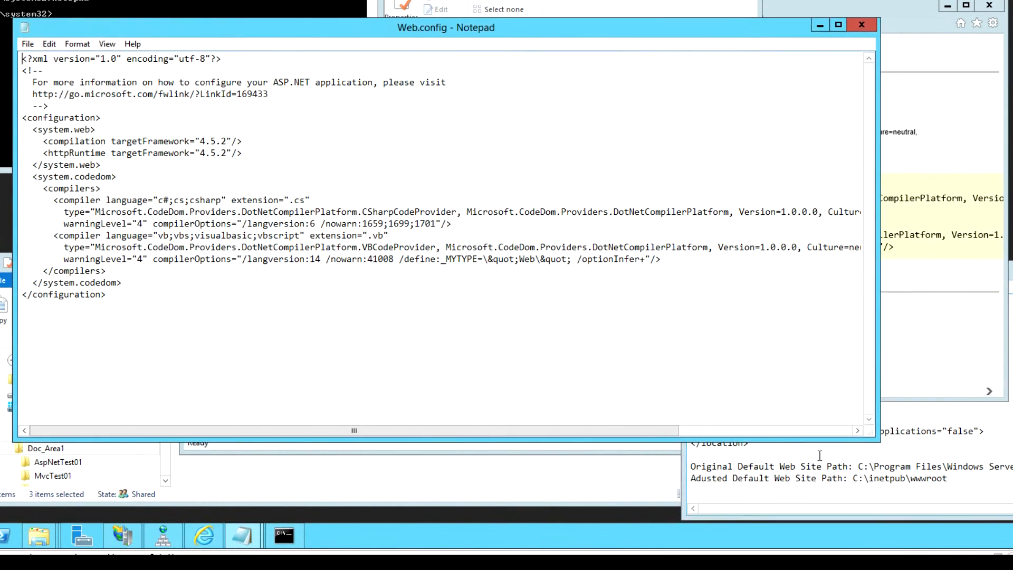
- Paste the <location path="." inheritInChildApplications="false"> tag from Notes.txt after <configuration>
left_click(798, 472)
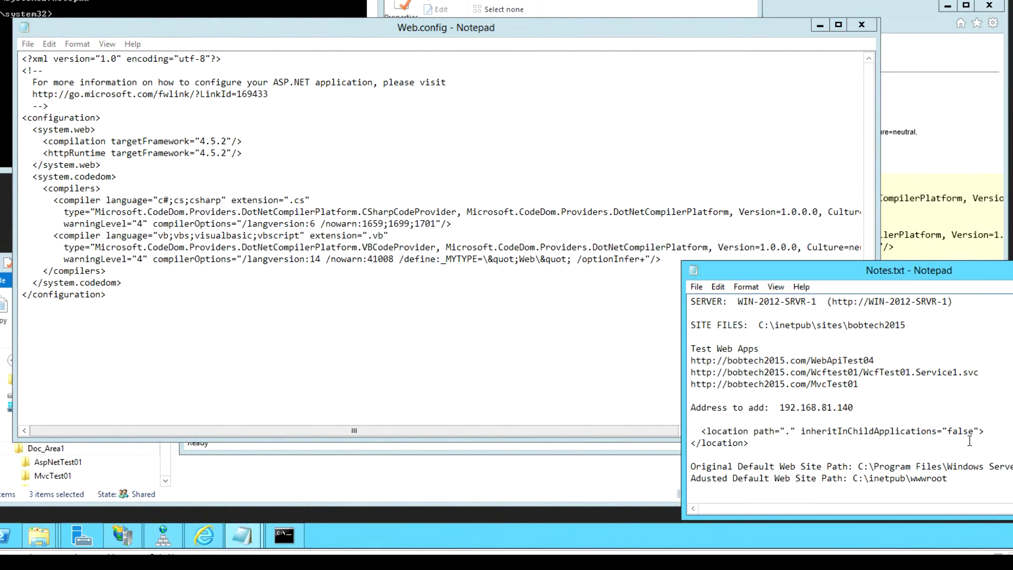
left_click_drag(985, 431, 702, 432)
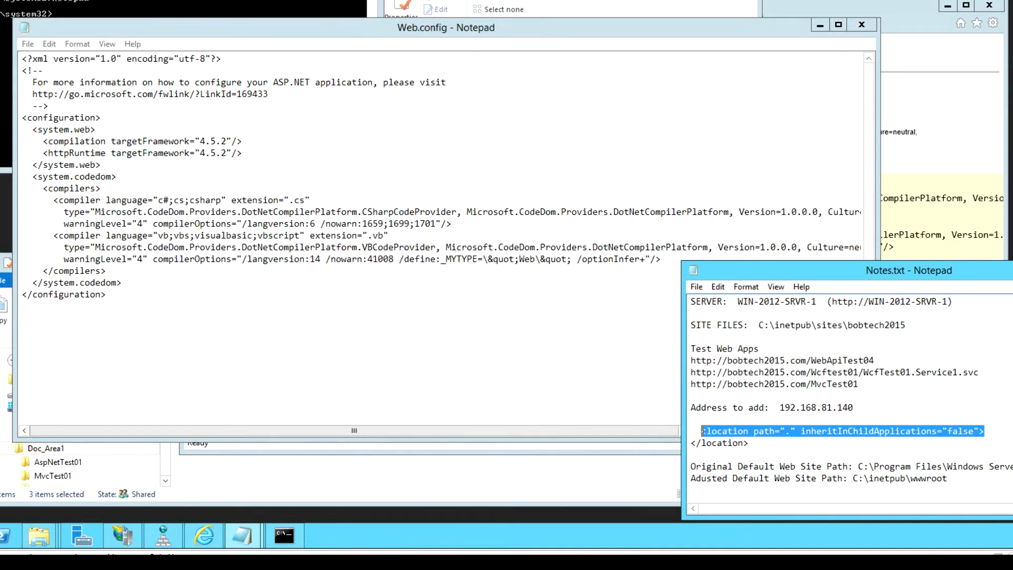
right_click(704, 430)
left_click(748, 296)
left_click(116, 168)
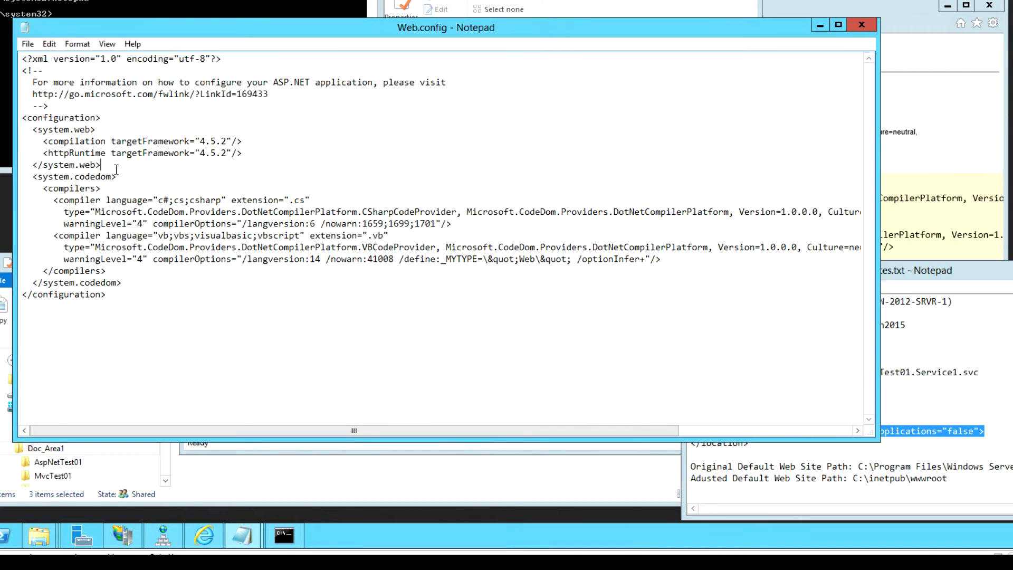
left_click(102, 118)
key("Return")
key("ctrl+v")
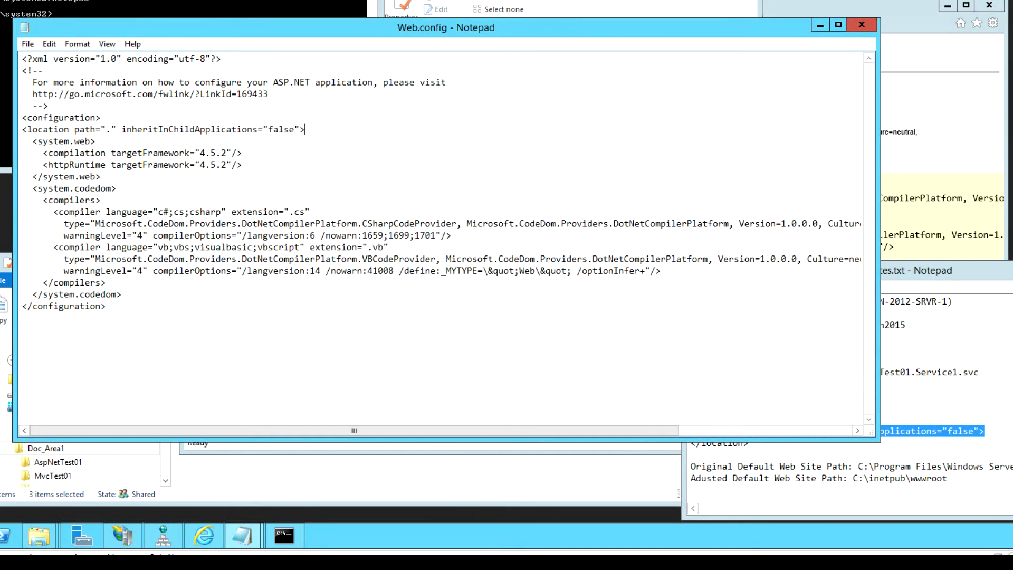
- Paste the closing </location> tag from Notes.txt on a new line after </system.codedom>
left_click(730, 455)
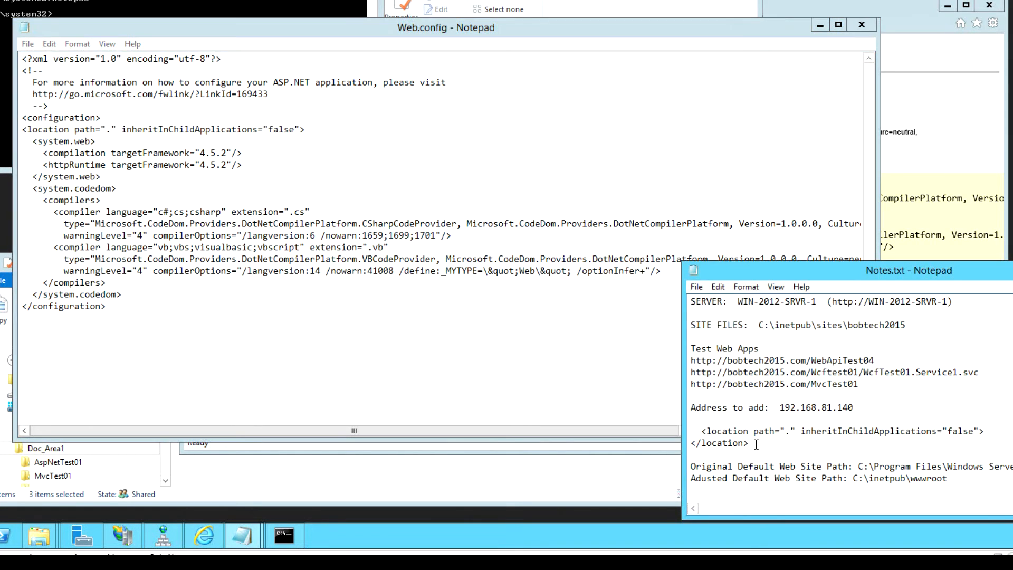
left_click_drag(750, 444, 691, 443)
right_click(714, 444)
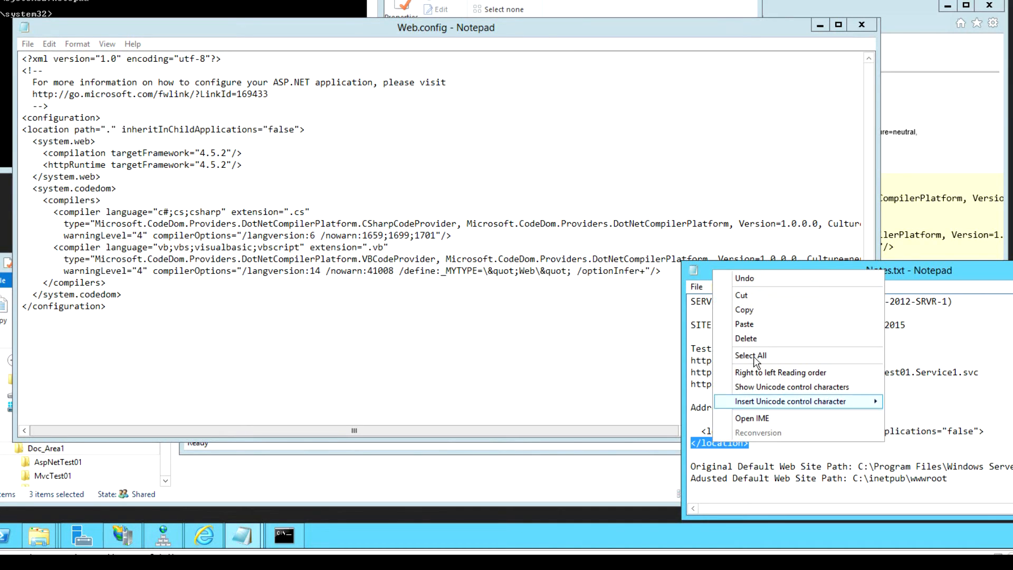
left_click(741, 308)
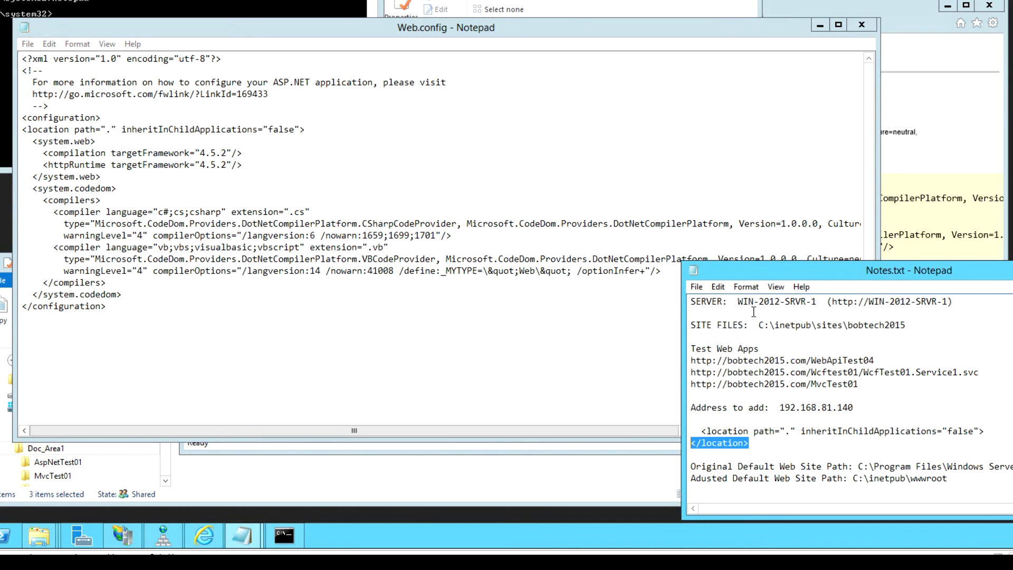
left_click(126, 295)
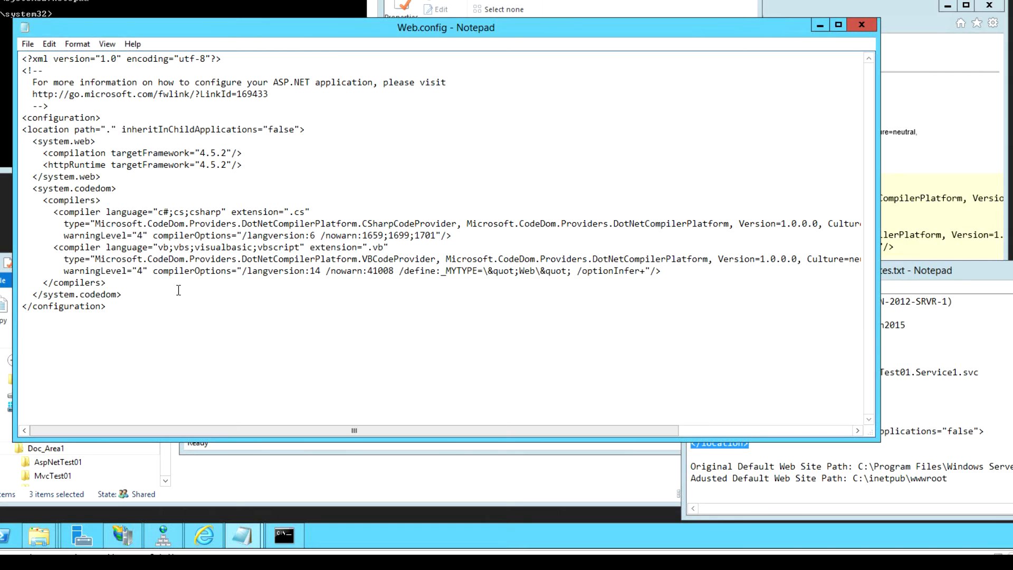
key("Return")
key("ctrl+v")
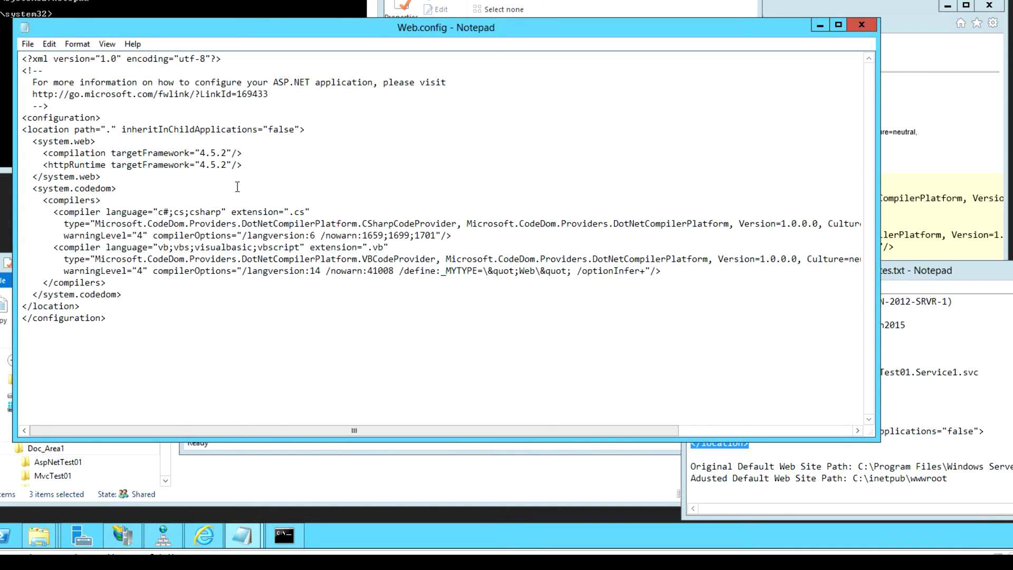
- Save Web.config and close Notepad
left_click(28, 44)
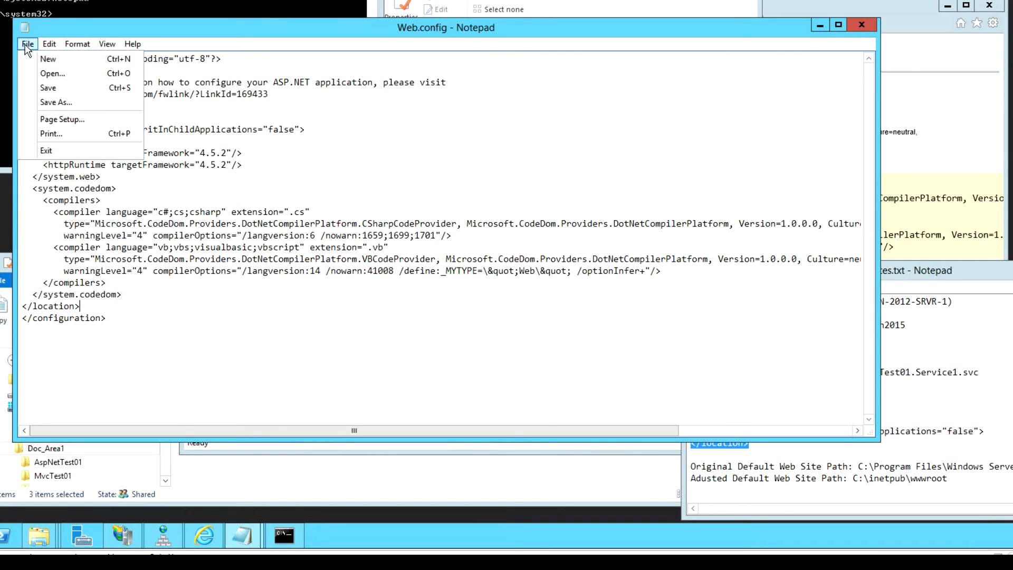
left_click(48, 85)
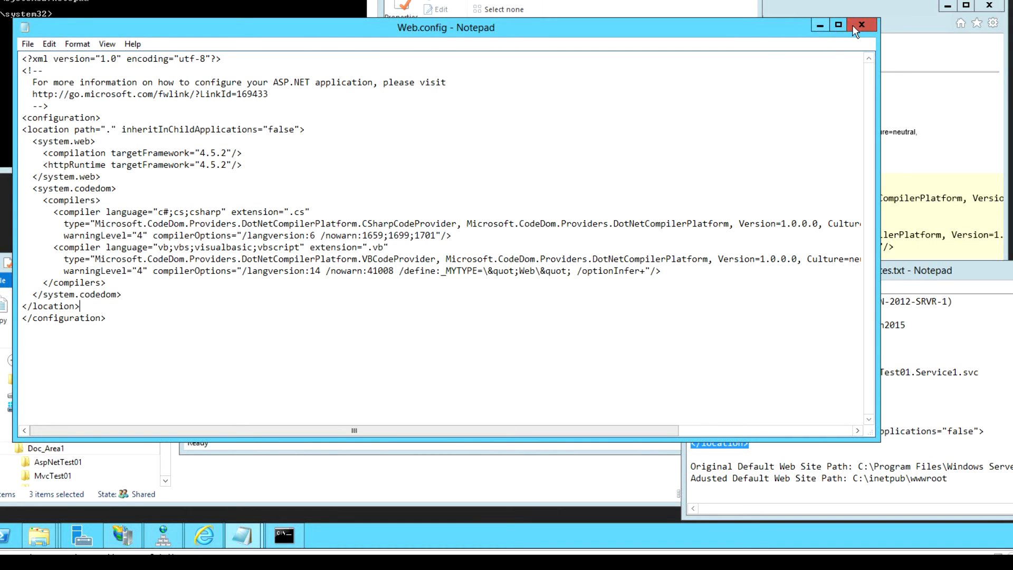
left_click(862, 24)
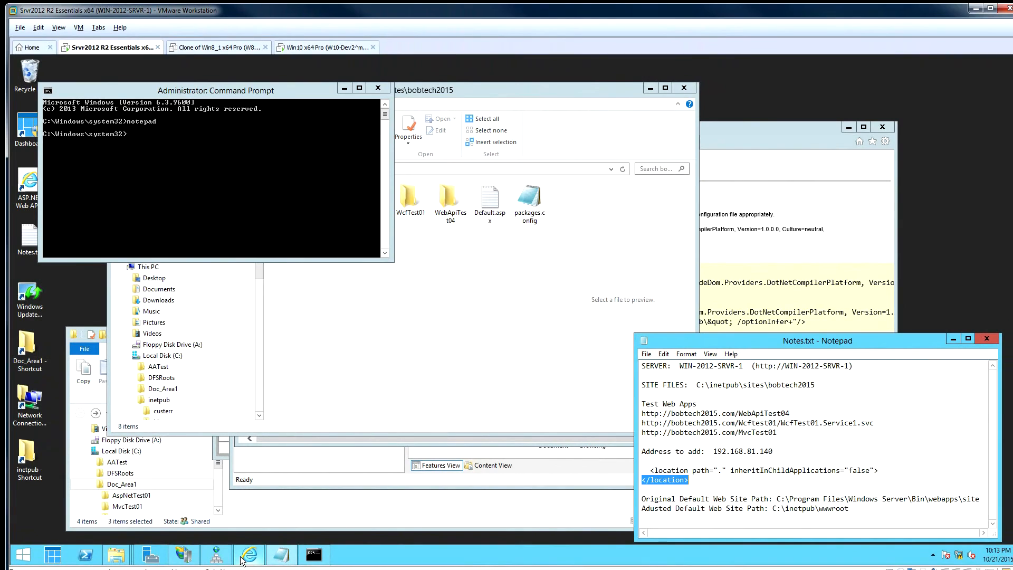
- Refresh WcfTest01's Service1.svc in Internet Explorer so the "You have created a service" page loads
mouse_move(248, 556)
left_click(249, 515)
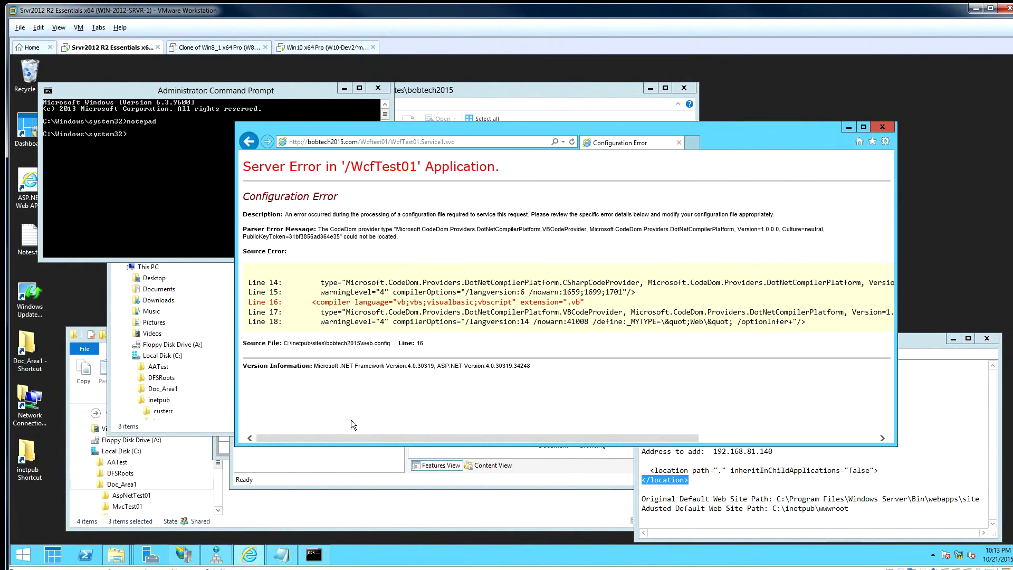
left_click(572, 142)
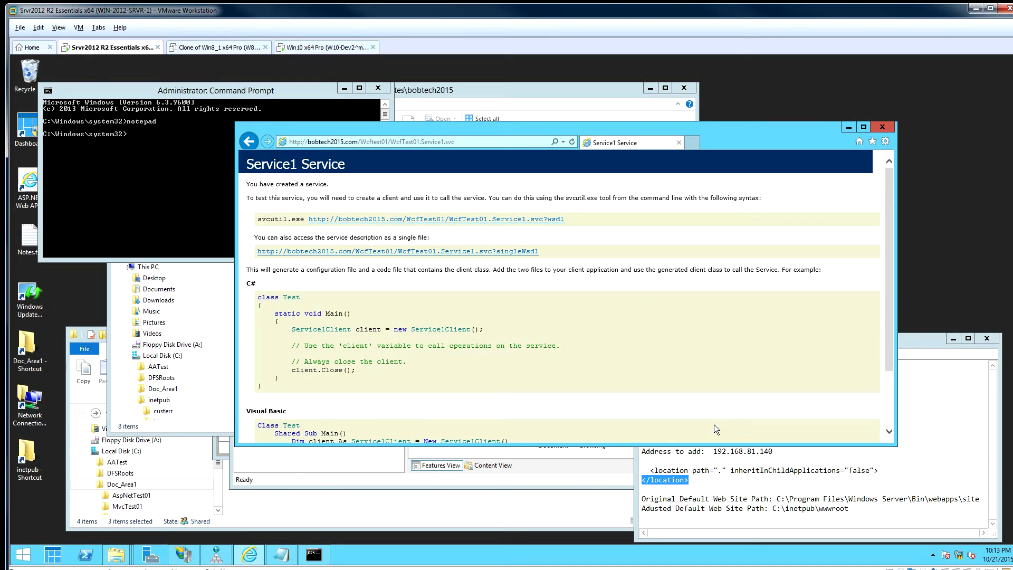
left_click_drag(710, 471, 642, 461)
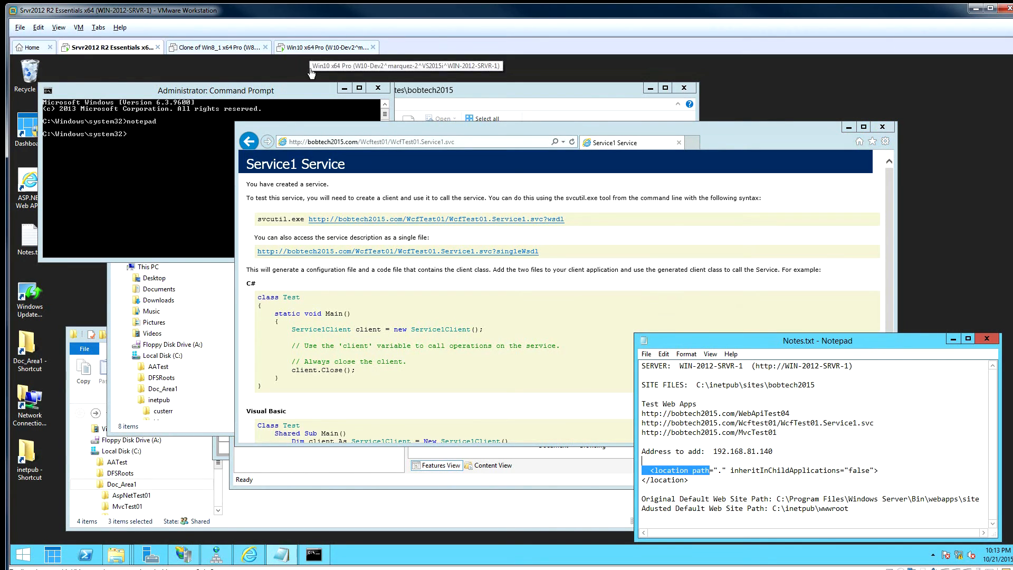
- Switch to the Win10 x64 Pro VM, sign in with the account password, and start the browser
left_click(315, 48)
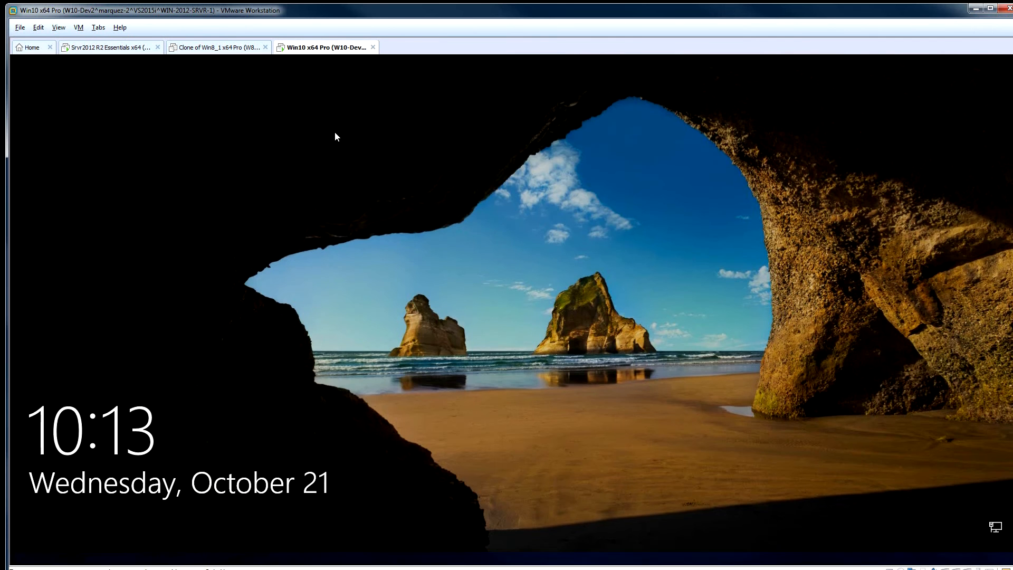
left_click(334, 132)
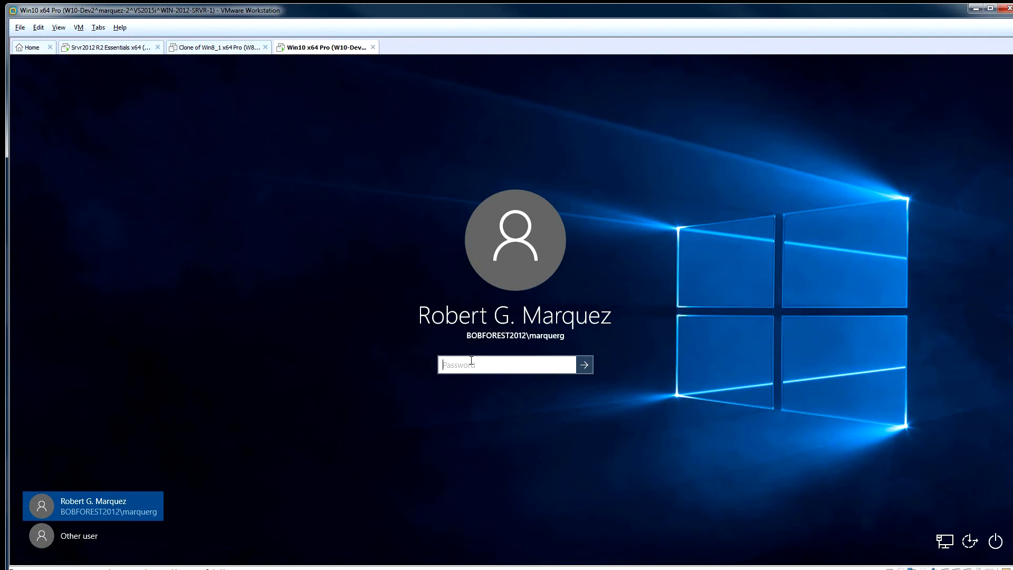
type("••••••")
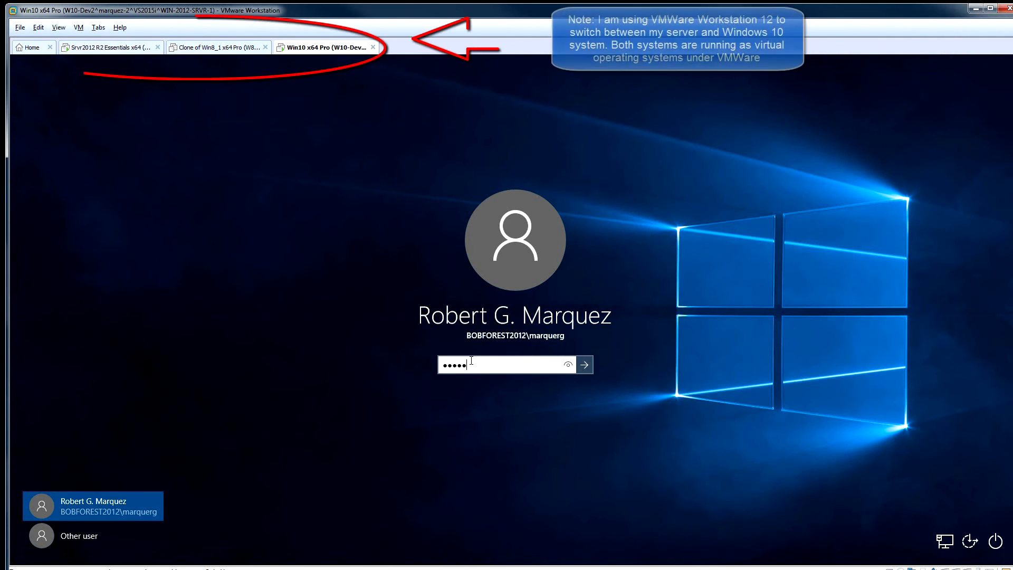
key("BackSpace")
key("BackSpace")
key("BackSpace")
key("BackSpace")
key("BackSpace")
key("BackSpace")
type("•")
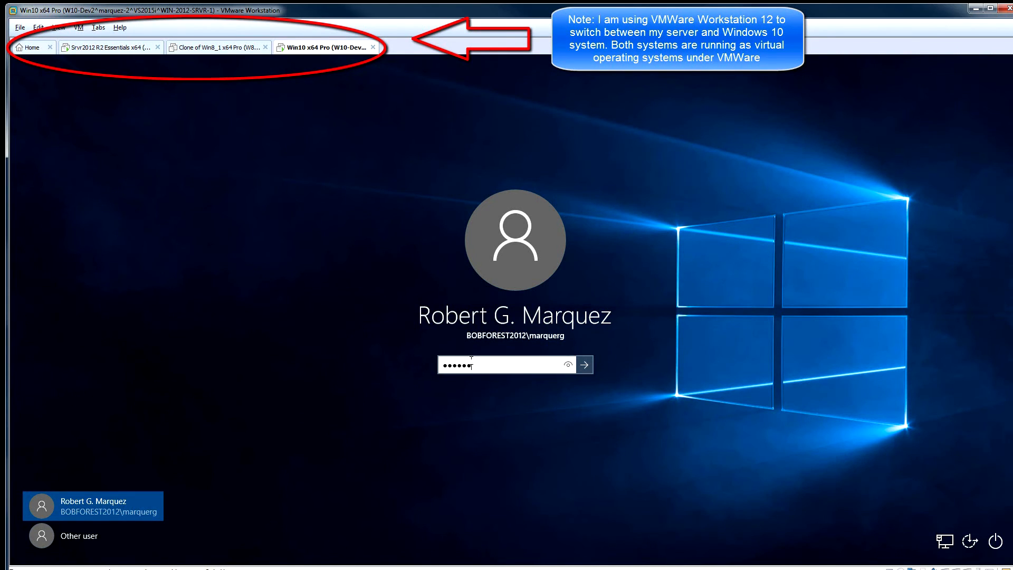
type("••••••")
key("Return")
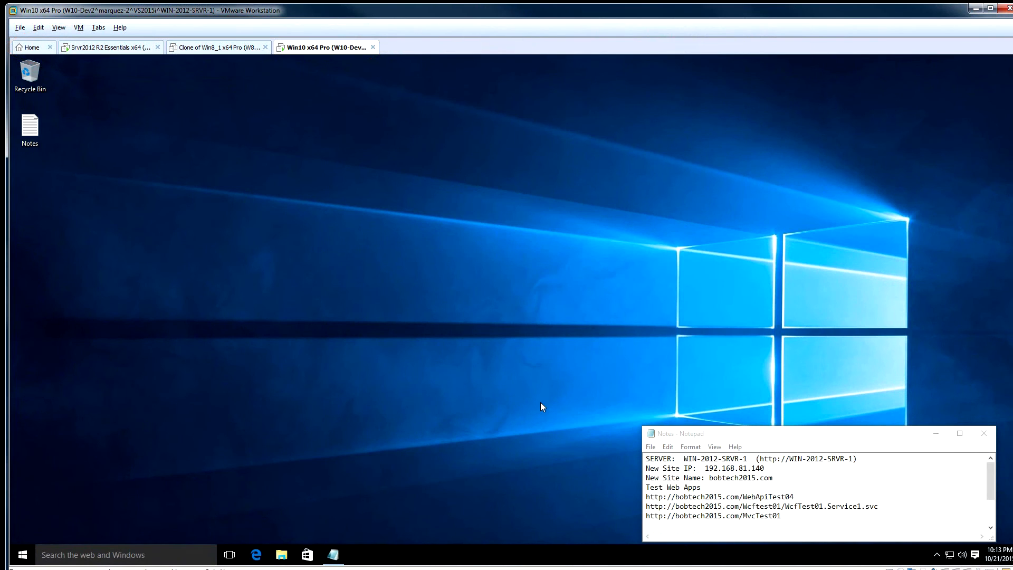
left_click(256, 555)
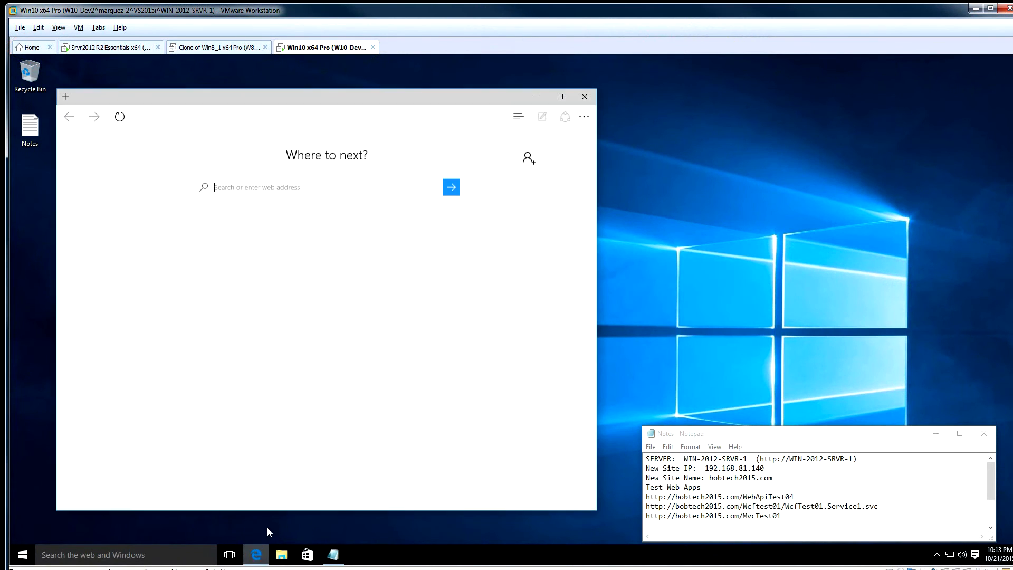
- Copy the bobtech2015.com/WebApiTest04 address from the Notes list of test app URLs
left_click(732, 478)
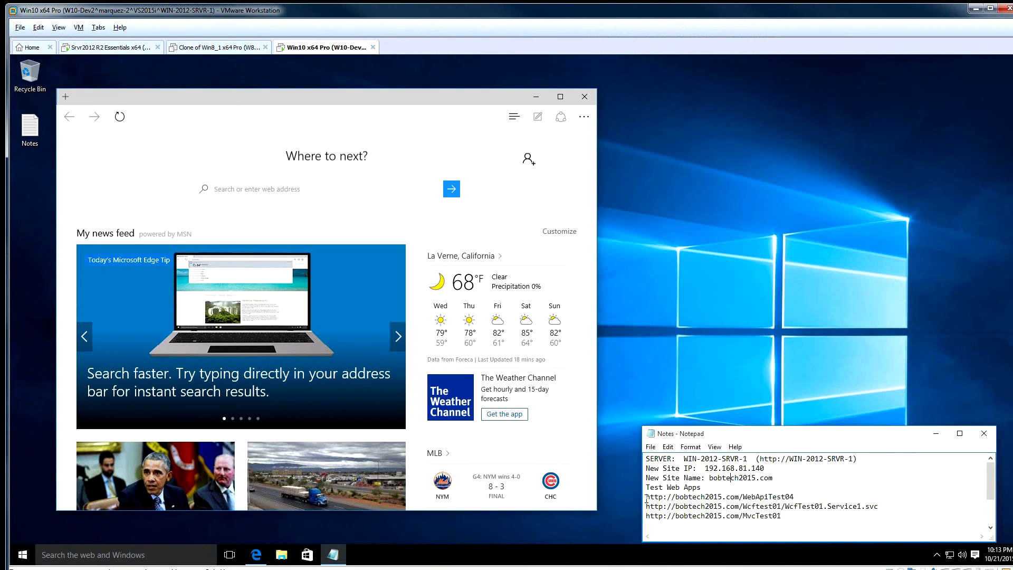
left_click_drag(647, 499, 791, 496)
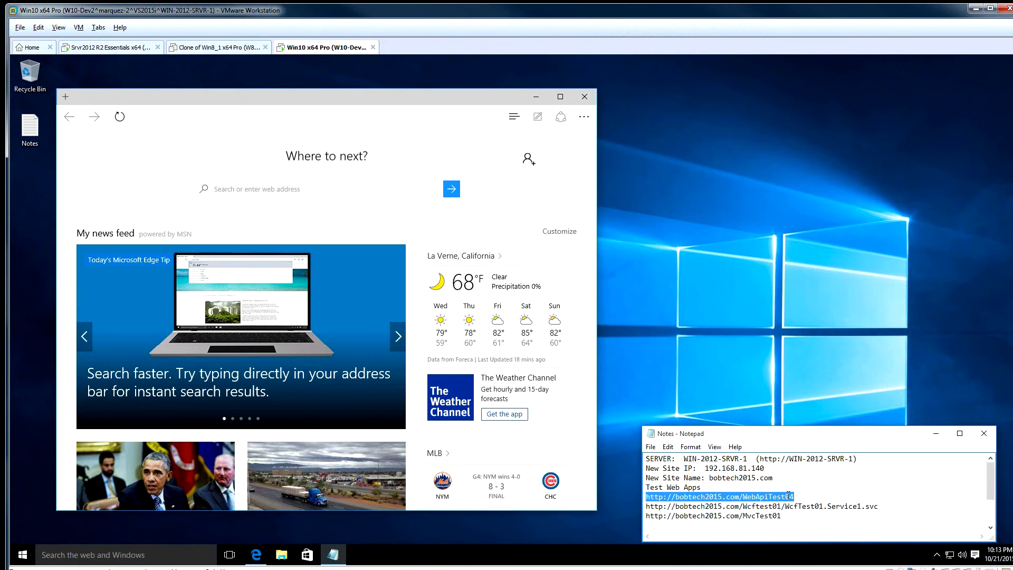
right_click(789, 497)
left_click(815, 383)
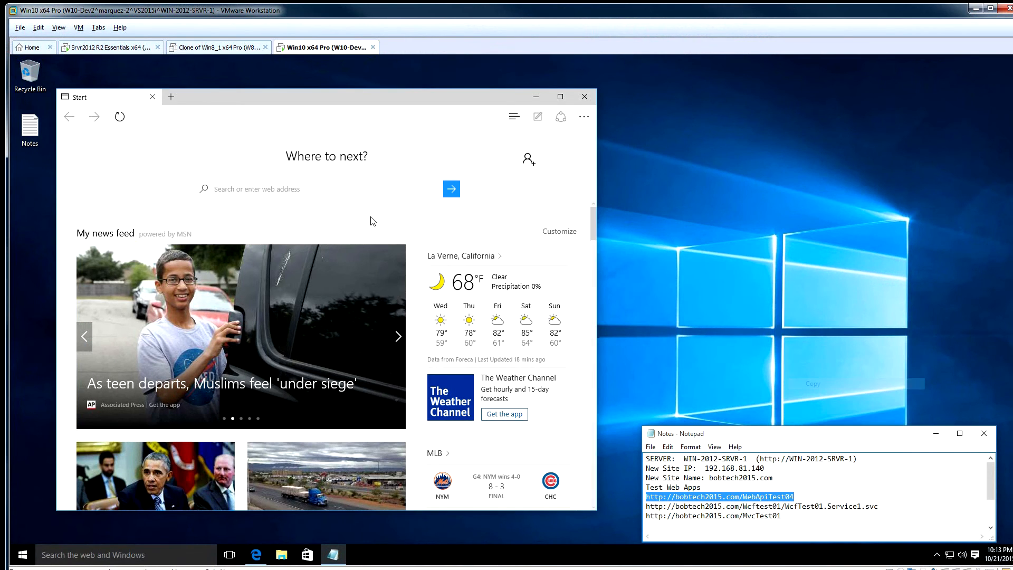
- Paste the WebApiTest04 address into Edge's address bar and load the ASP.NET home page
left_click(241, 132)
scroll(242, 132, "down", 2)
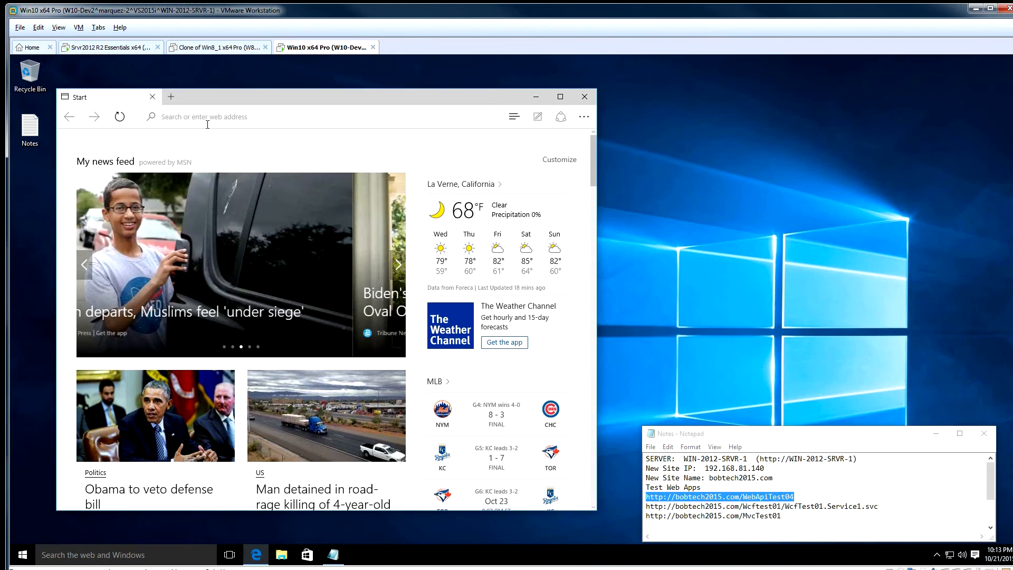
right_click(212, 122)
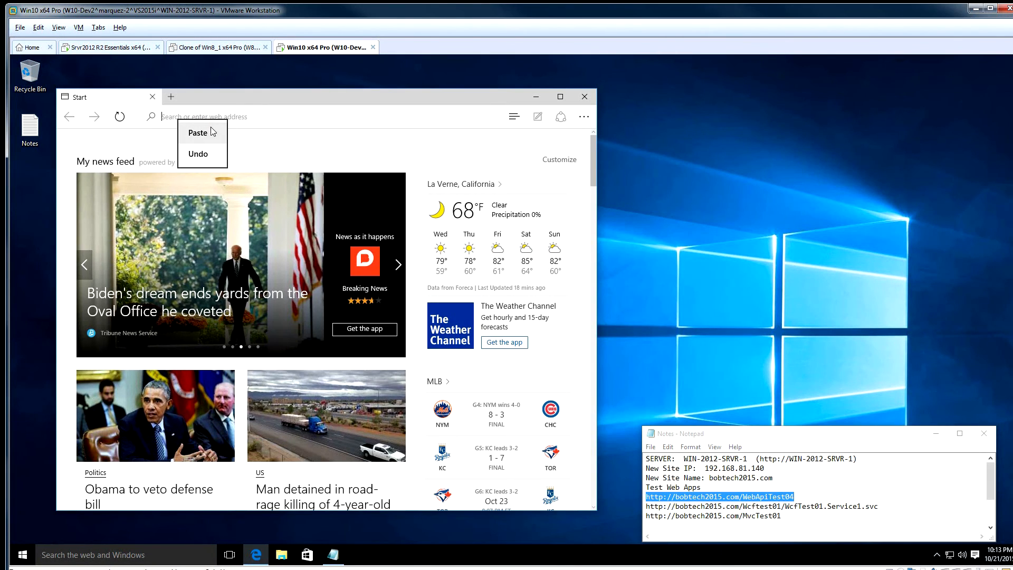
left_click(212, 132)
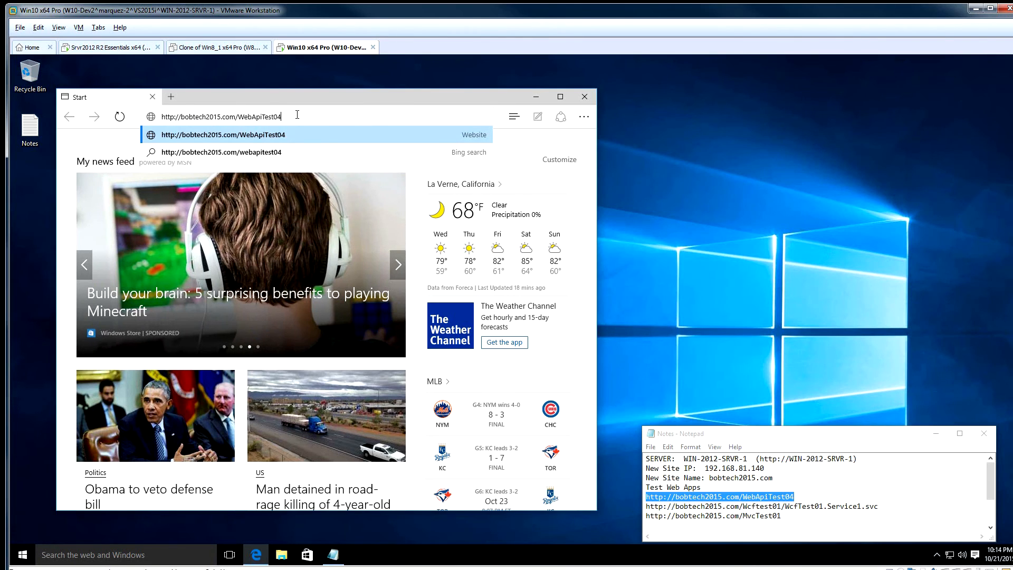
key("Return")
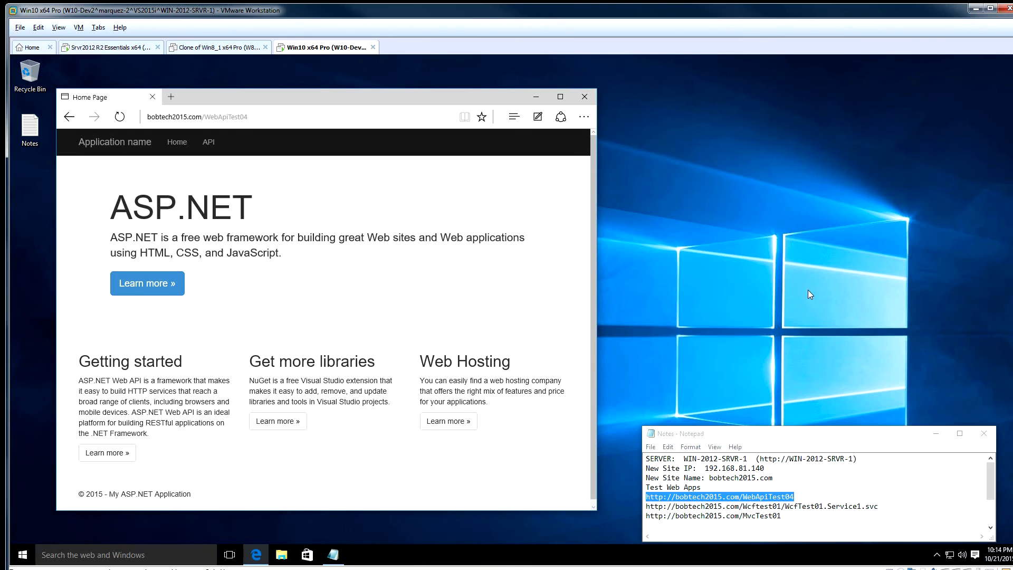
- Back on the Windows 10 VM, select the current WebApiTest04 URL in Edge's address bar
left_click(88, 48)
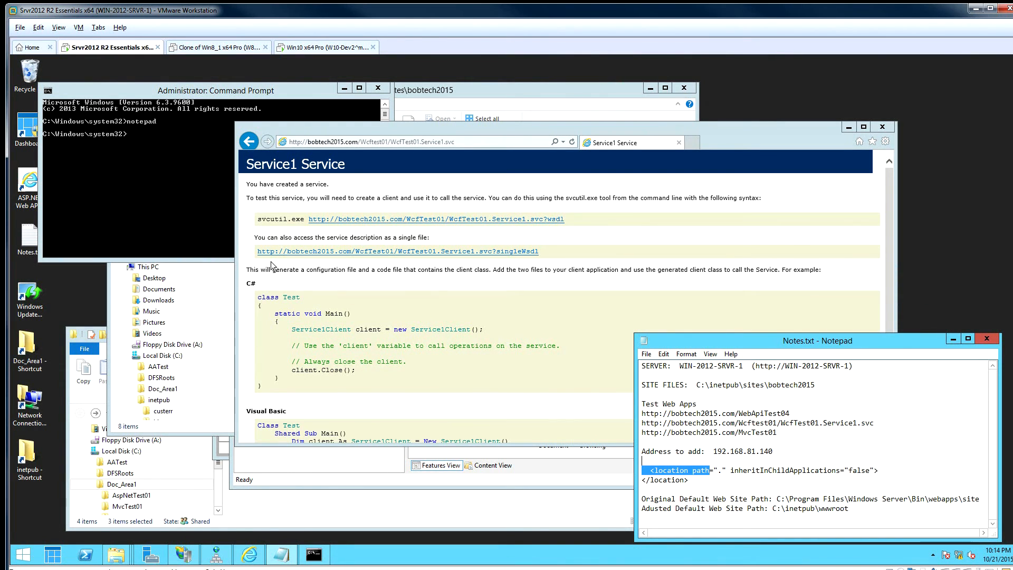
left_click(343, 52)
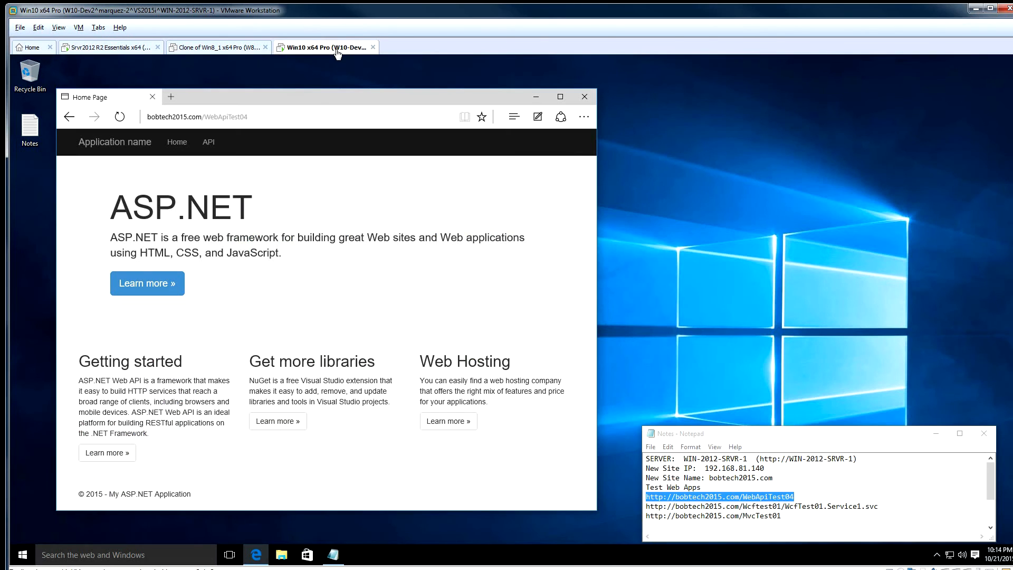
left_click(307, 116)
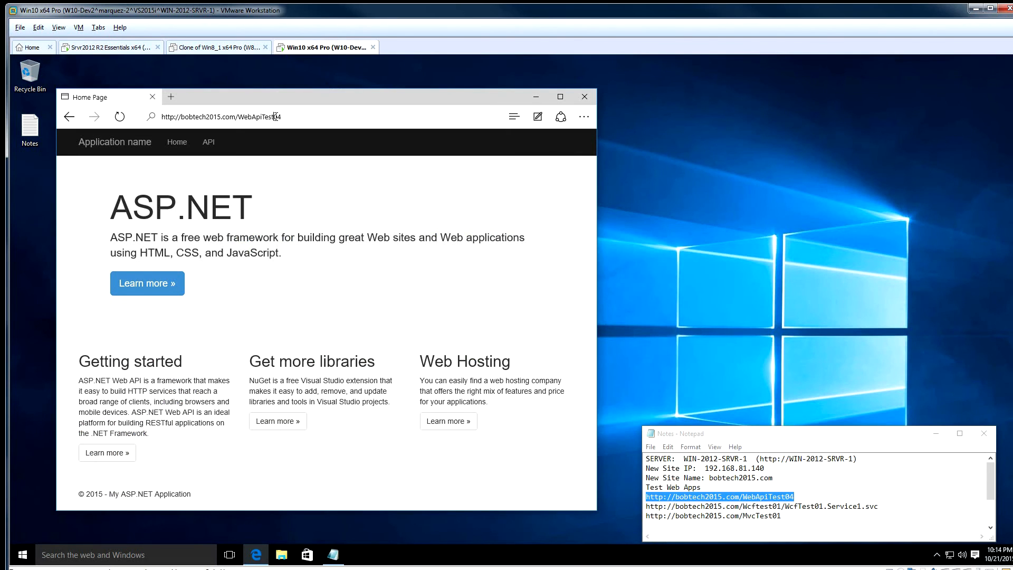
left_click(306, 116)
left_click_drag(307, 117, 149, 119)
left_click(294, 111)
- Copy the bobtech2015.com/Wcftest01/WcfTest01.Service1.svc address from Notes, paste it over Edge's URL and load it
left_click(754, 517)
left_click_drag(870, 507, 647, 508)
right_click(674, 506)
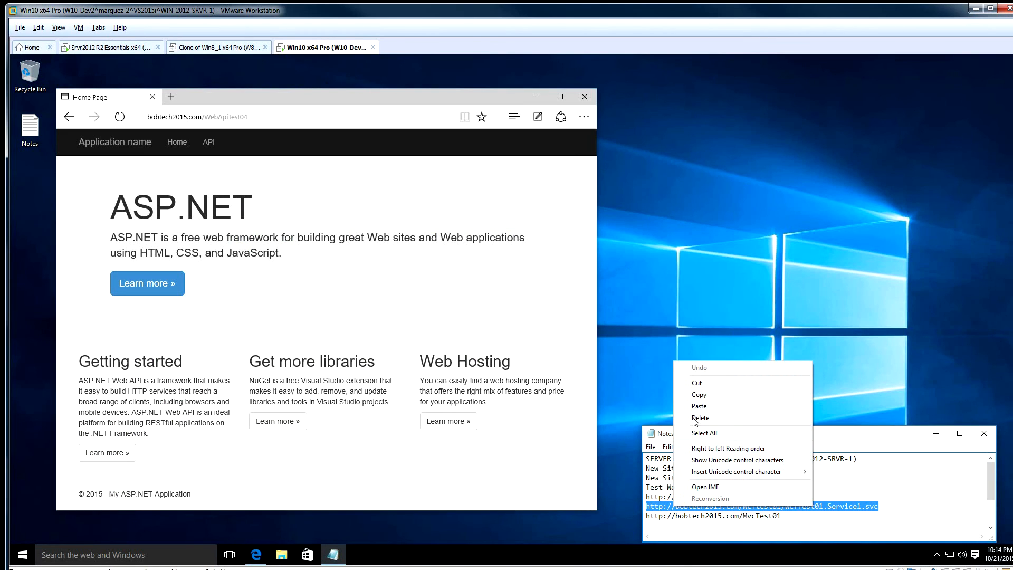
left_click(699, 397)
left_click(267, 117)
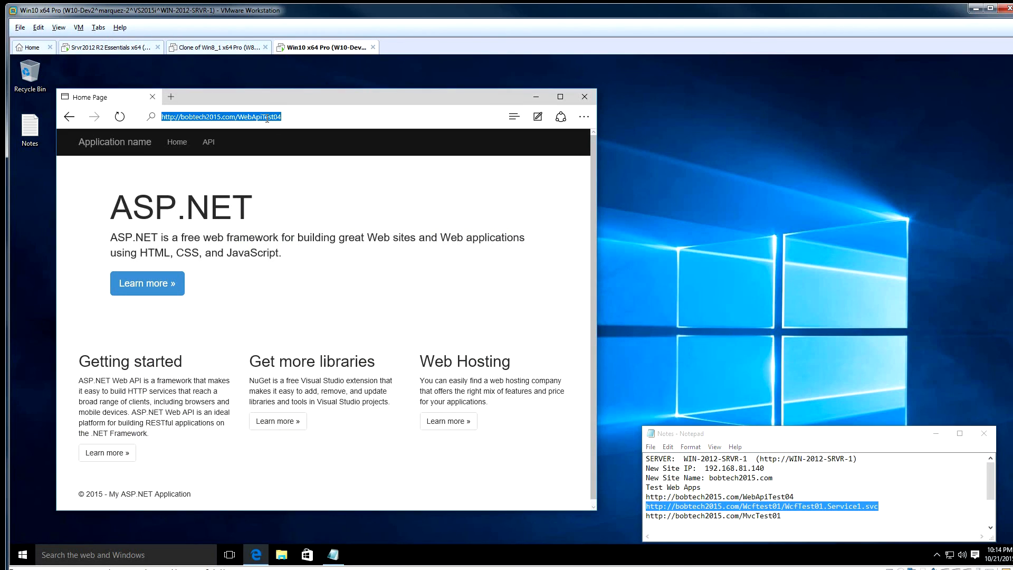
right_click(265, 118)
left_click(274, 175)
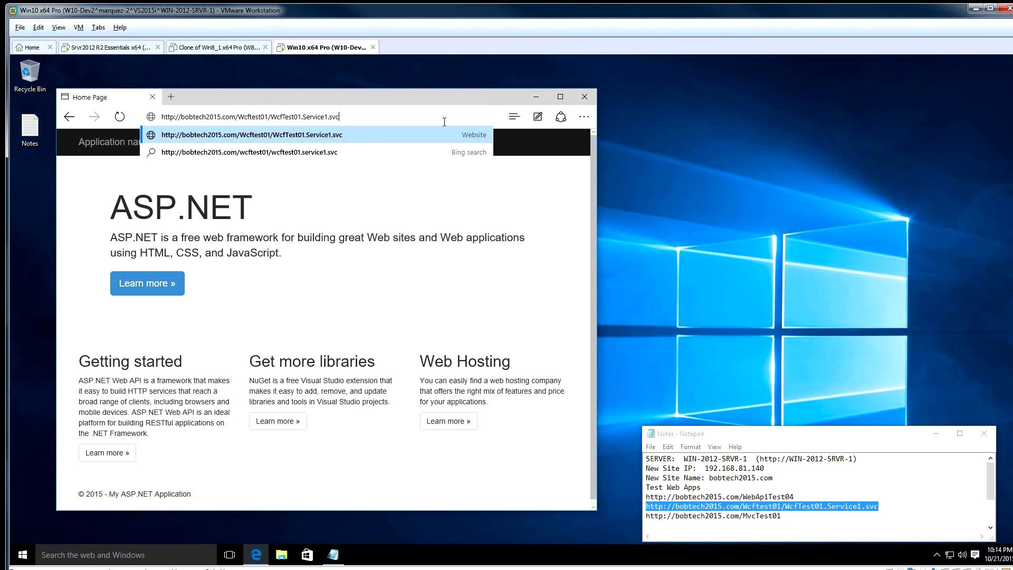
key("Return")
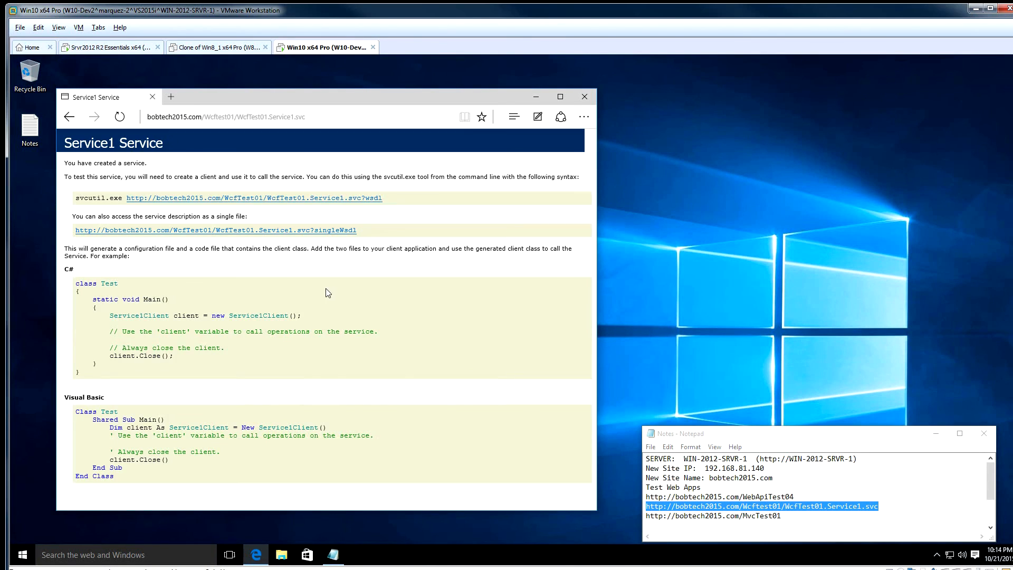